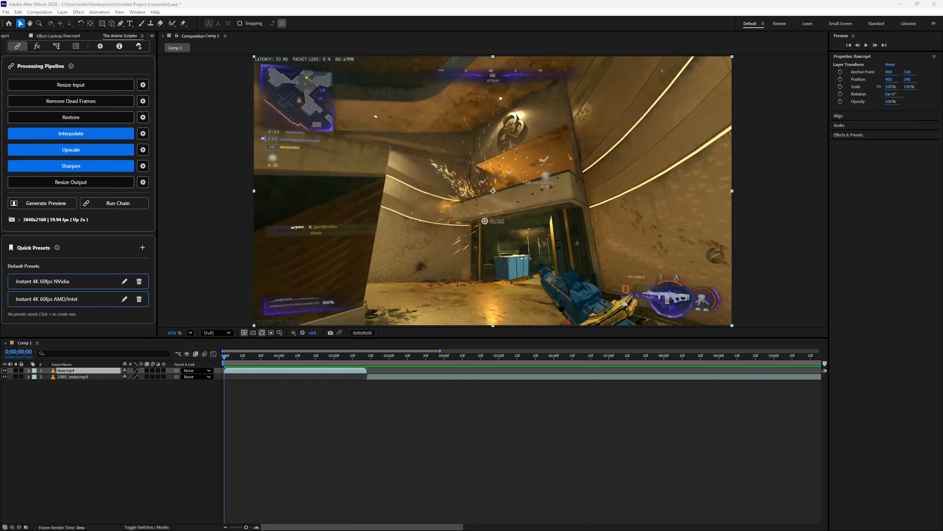
- Show The Anime Scripter's graph editor and enlarge its panel in width and height so the curve and presets fit
left_click(57, 46)
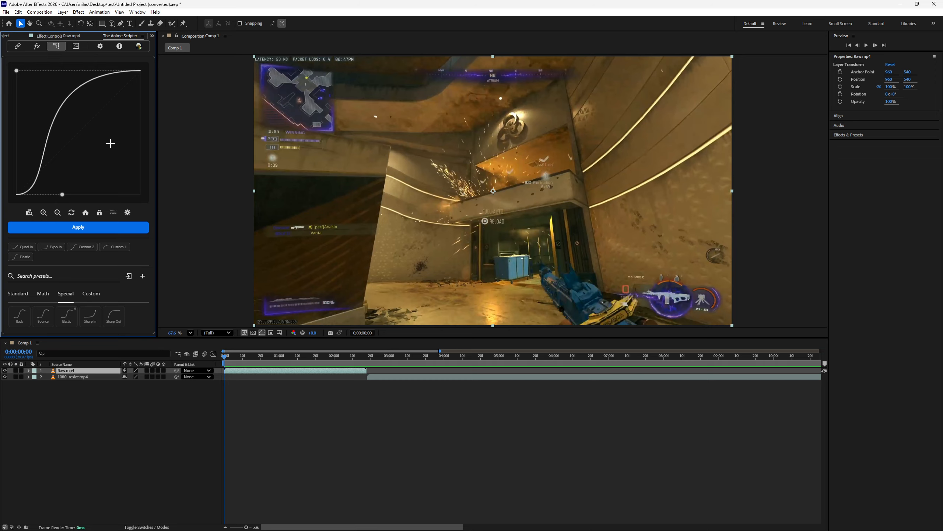
left_click_drag(157, 189, 230, 214)
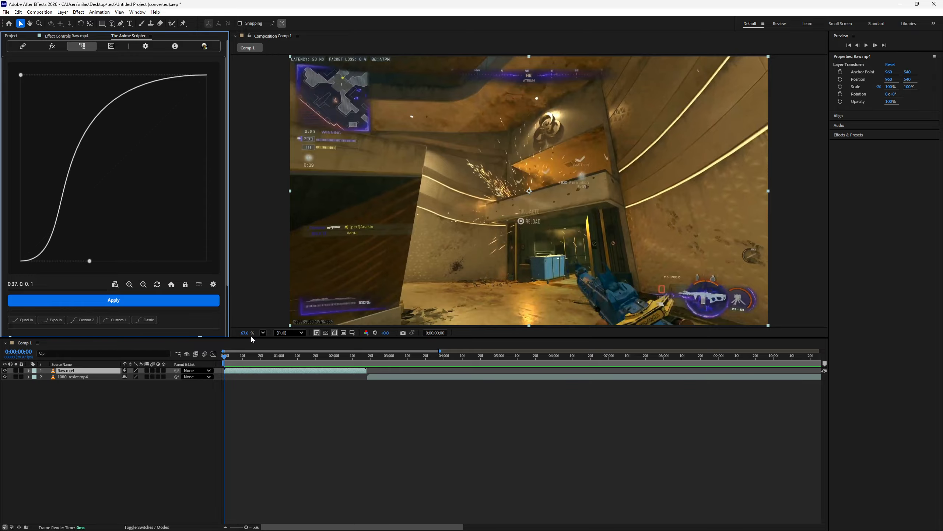
left_click_drag(253, 339, 265, 427)
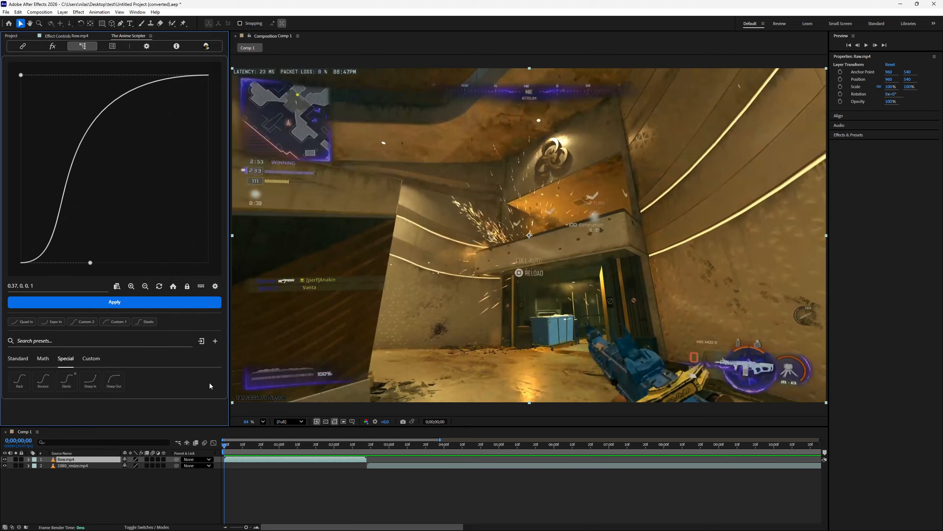
- Pull the curve's end handle down to shape the easing curve to about 0.37, 0, 0.83, 0.26
left_click_drag(20, 75, 177, 219)
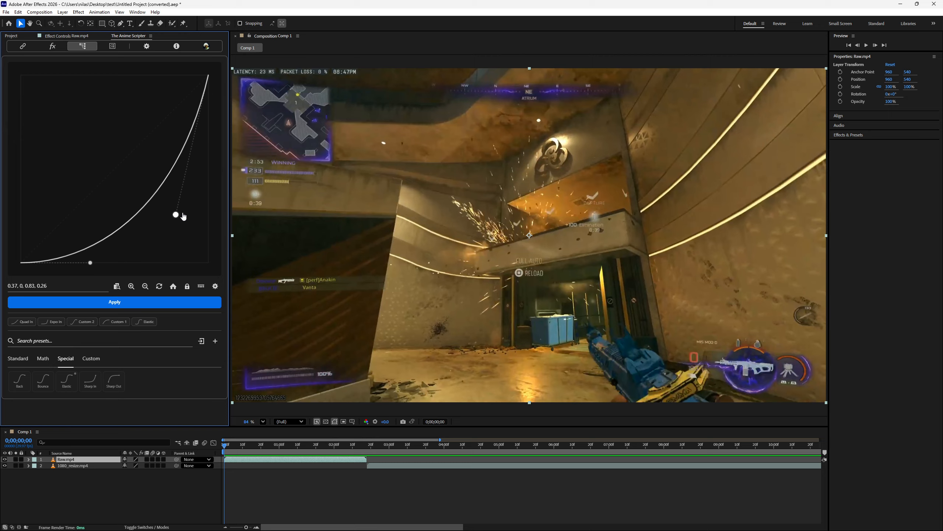
scroll(129, 168, "down", 3)
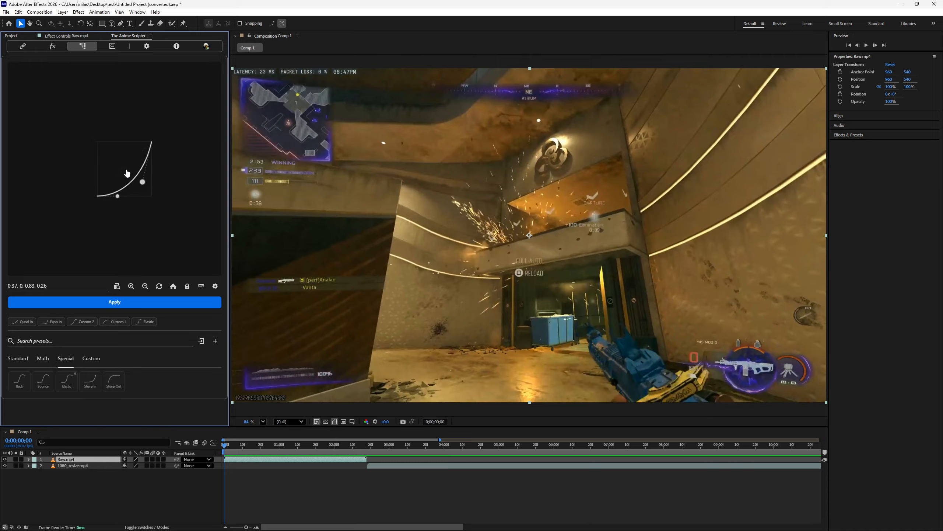
scroll(133, 182, "up", 5)
scroll(138, 186, "up", 7)
scroll(137, 176, "down", 14)
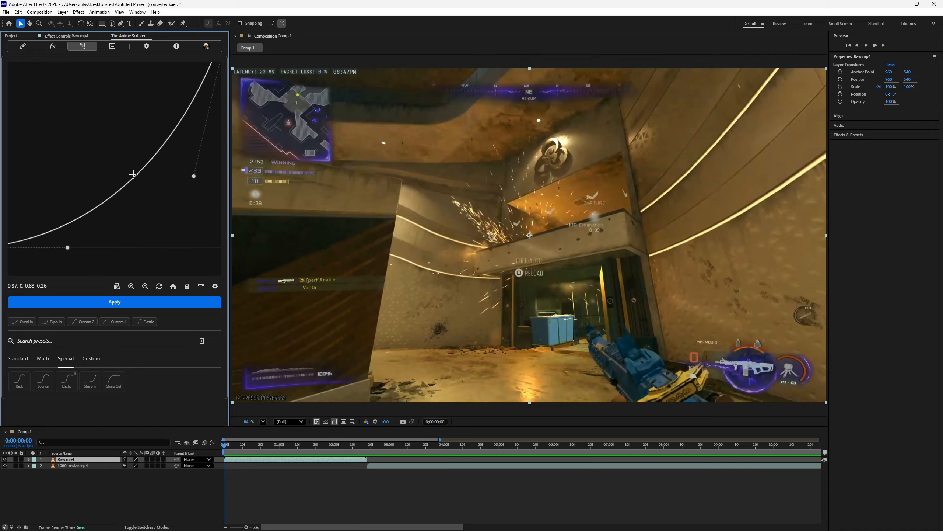
left_click_drag(125, 154, 110, 96)
double_click(124, 183)
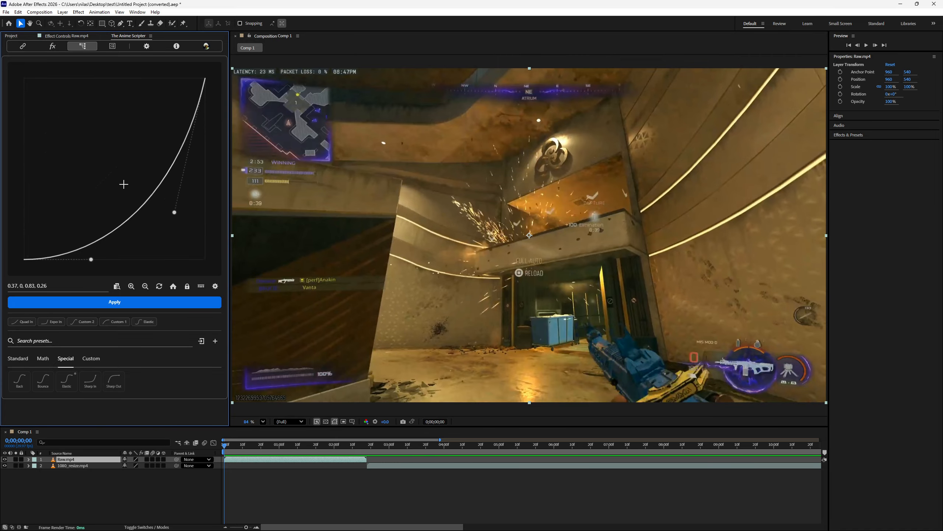
- Reset the easing curve and reshape both handles to about 0.14, 0.71, 1, 0.45
left_click(159, 286)
left_click_drag(159, 97, 165, 197)
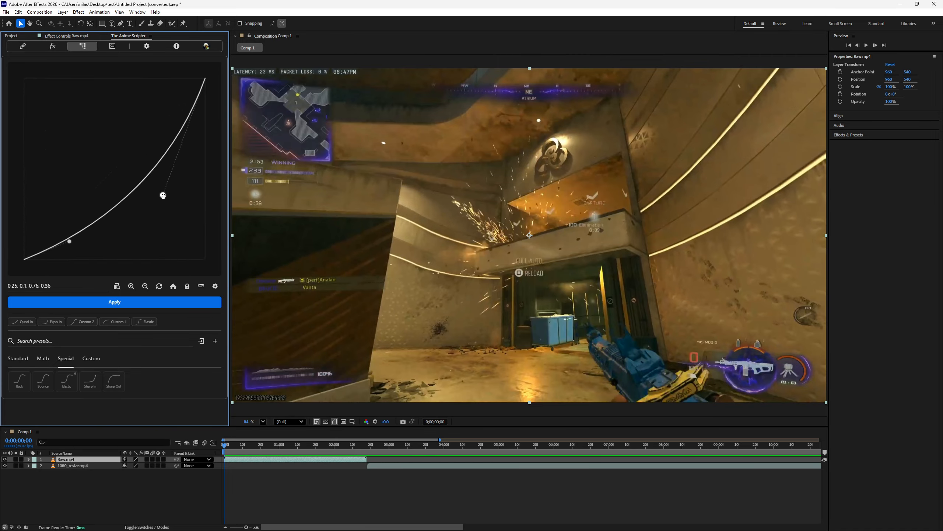
left_click_drag(69, 241, 49, 130)
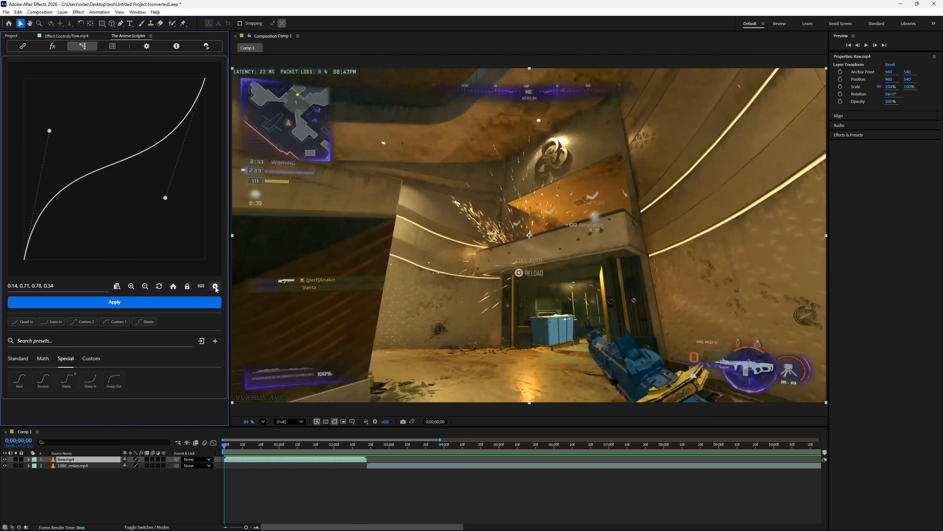
left_click_drag(164, 204, 180, 179)
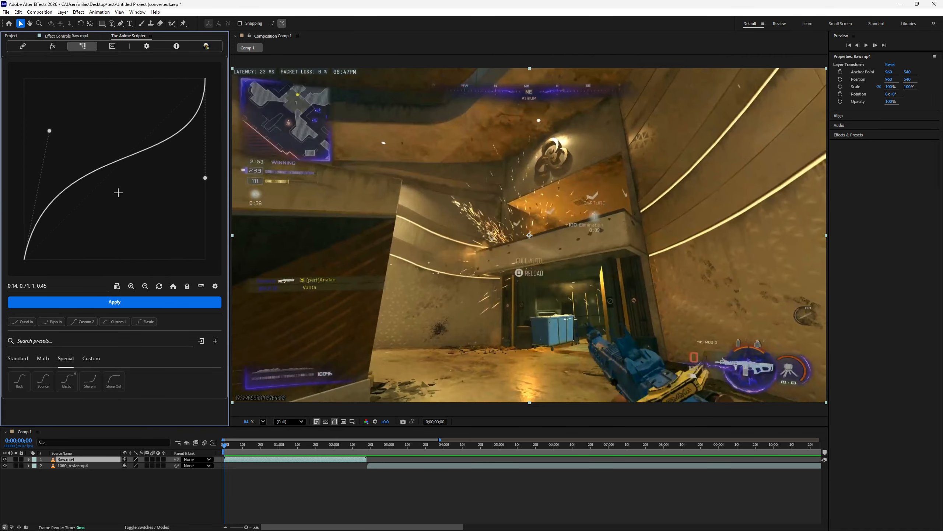
- Swing the curve's start handle between shallow and steep angles, including about 0.2, 0.35
left_click_drag(53, 139, 77, 188)
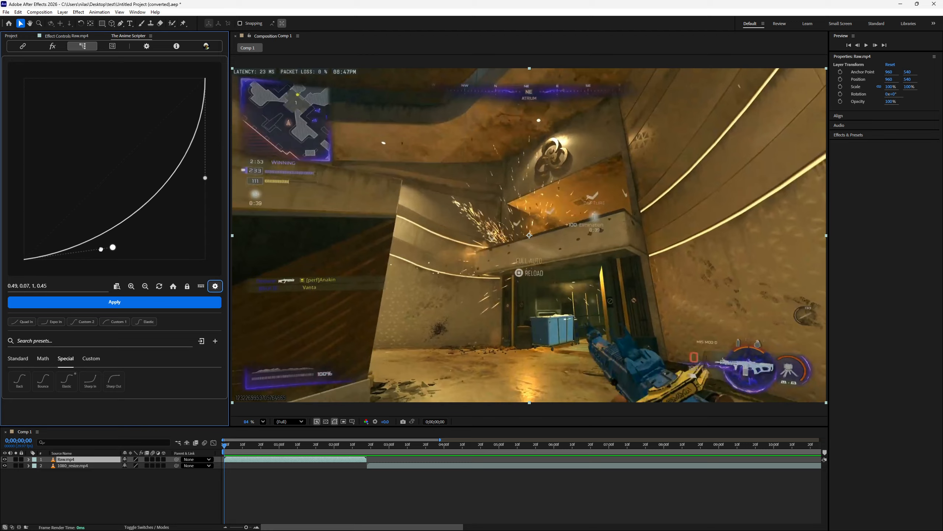
left_click_drag(94, 232, 21, 176)
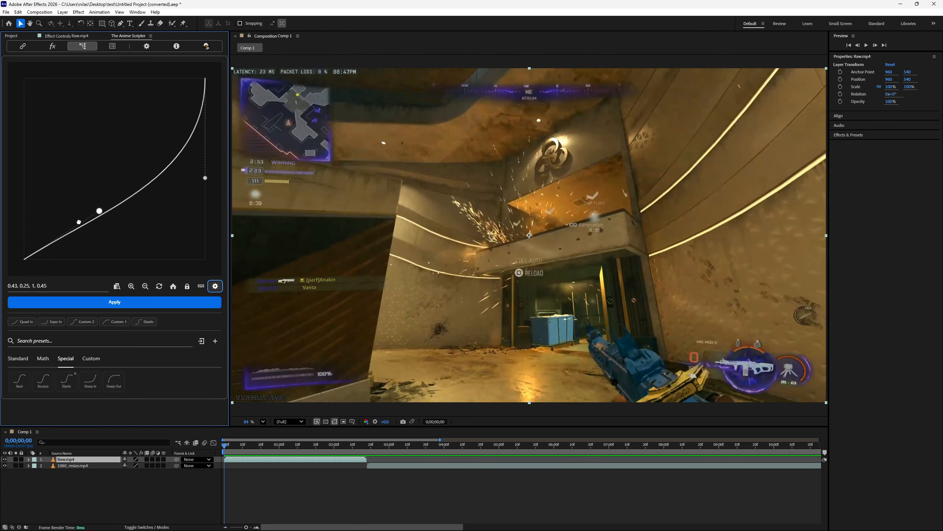
left_click_drag(79, 200, 122, 269)
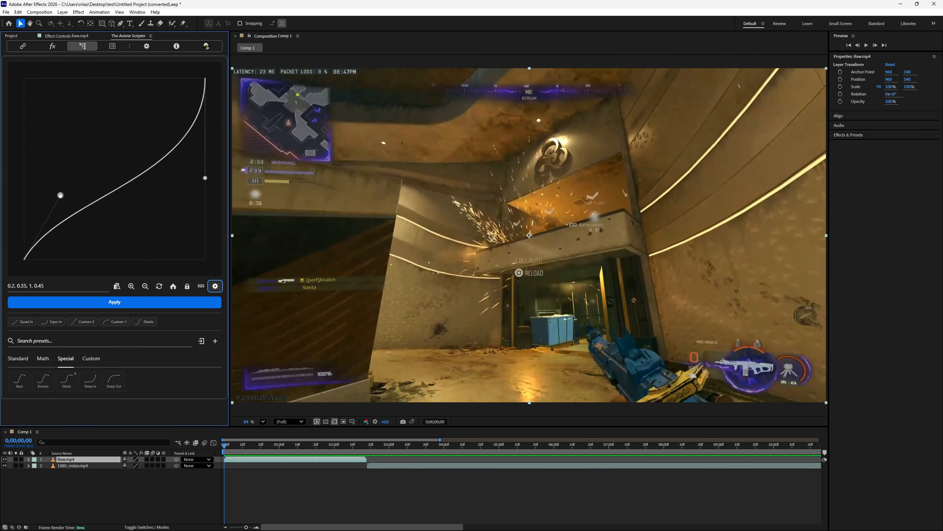
- Extend both curve handles beyond the graph's bounds, finishing at about 0.25, -0.03, 1.18, 0.07
left_click_drag(62, 195, 55, 258)
scroll(115, 232, "down", 2)
scroll(123, 217, "down", 1)
left_click_drag(134, 143, 185, 201)
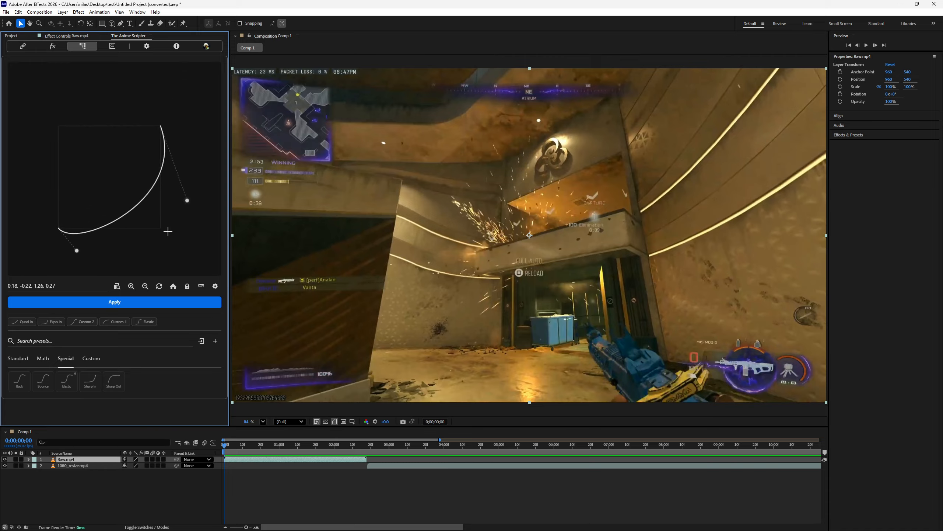
left_click_drag(168, 238, 167, 218)
left_click_drag(186, 179, 183, 217)
left_click_drag(87, 180, 84, 209)
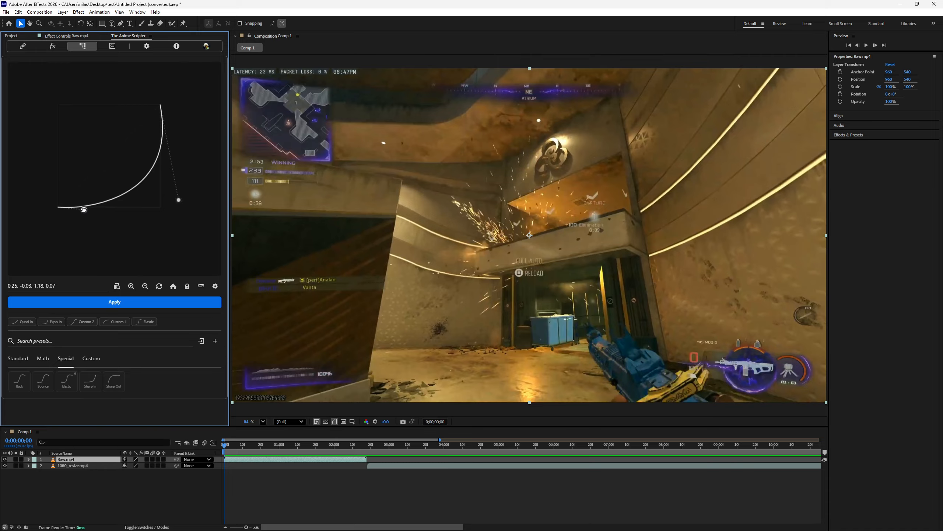
- Turn on lock to bounds and shape the curve's handles to about 0.61, 0, 0.65, 1
left_click(188, 290)
left_click_drag(179, 199, 125, 104)
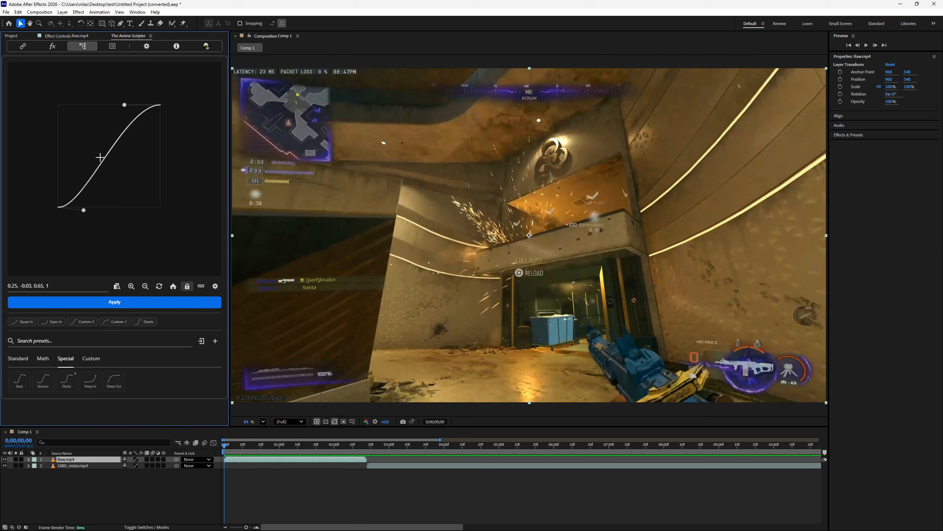
left_click_drag(84, 210, 120, 236)
scroll(116, 139, "up", 5)
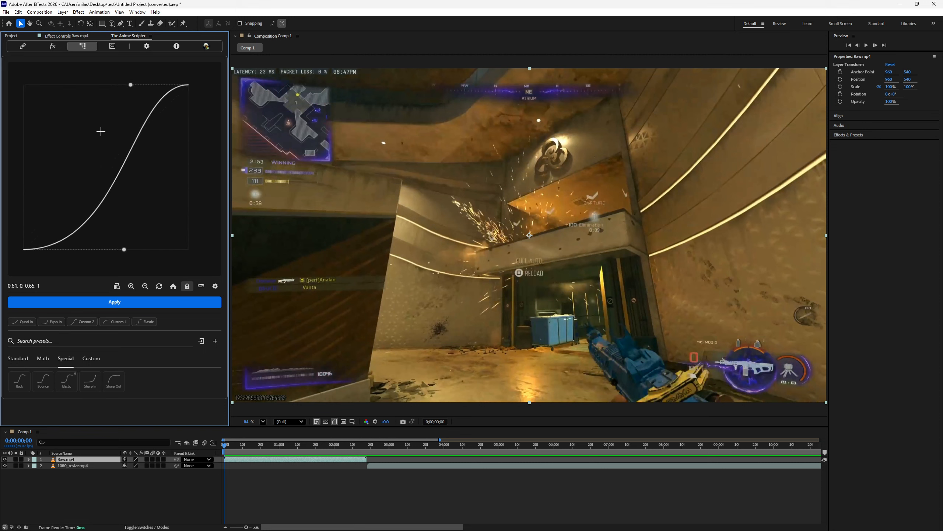
left_click_drag(101, 132, 107, 142)
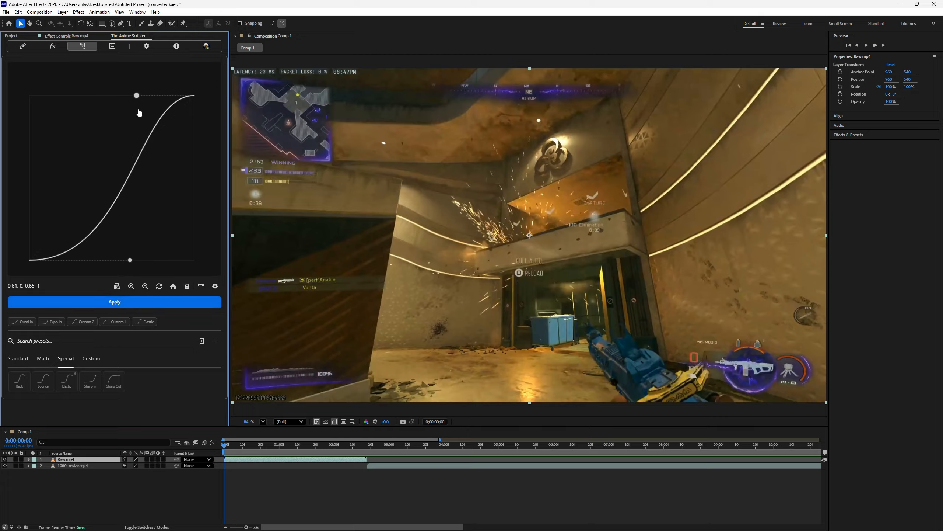
- Move both curve handles symmetrically out to 1, 0, 0, 1 with lock to bounds off
left_click_drag(140, 98, 113, 106)
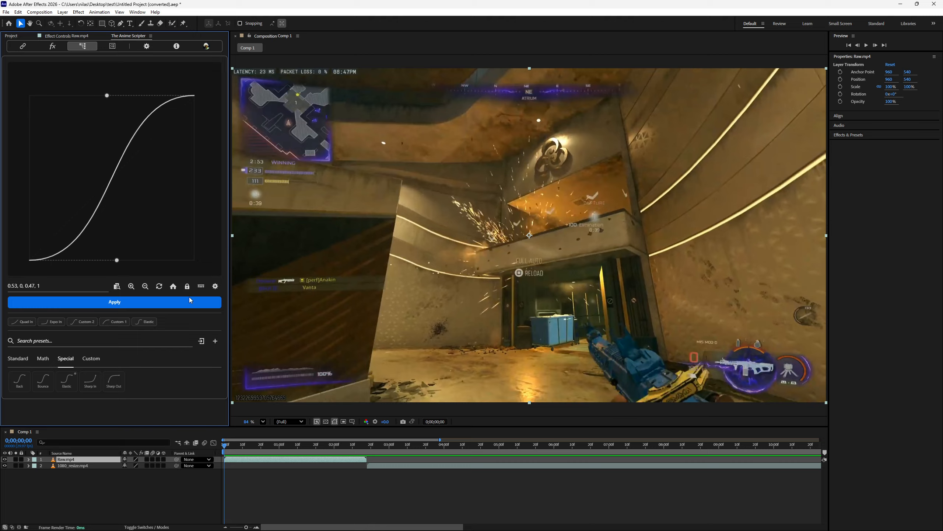
left_click(187, 286)
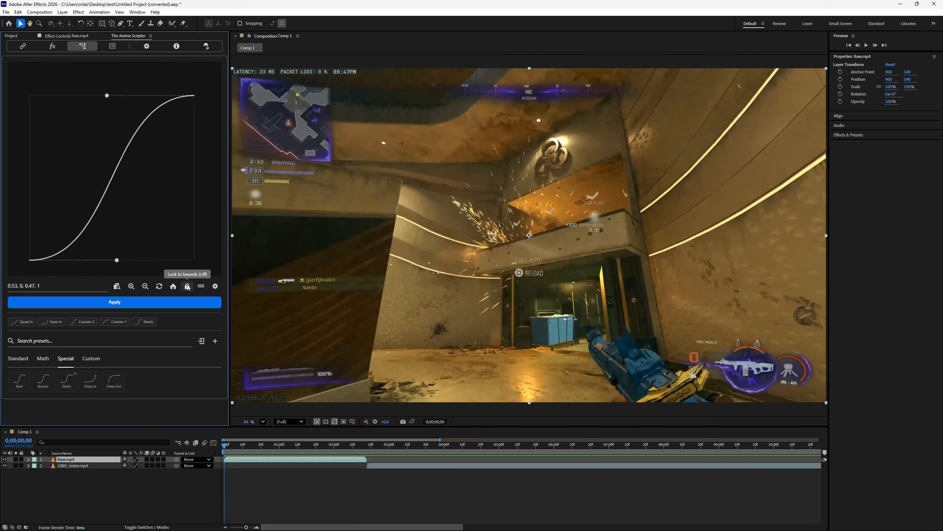
left_click_drag(107, 96, 29, 95)
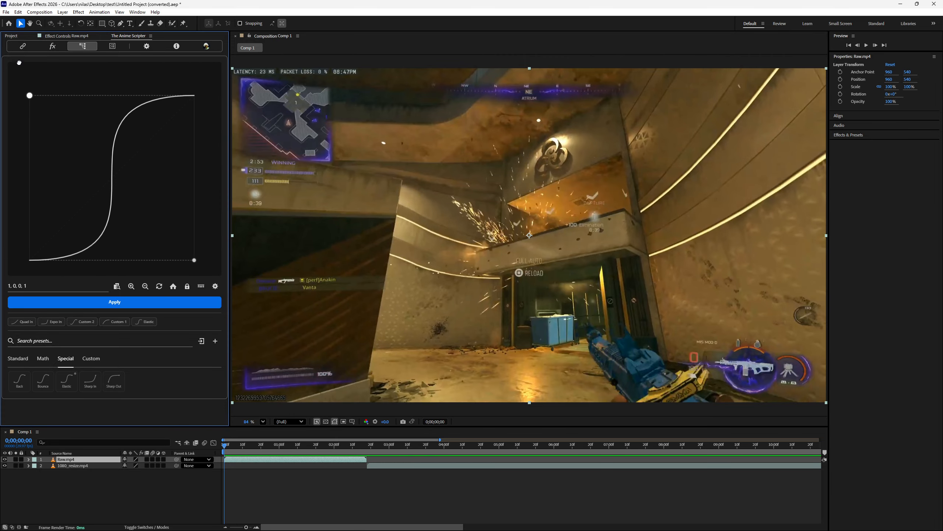
- Extend the curve's start handle along the baseline past the bounds to about 2.37, 0
scroll(167, 223, "down", 2)
left_click_drag(158, 215, 105, 180)
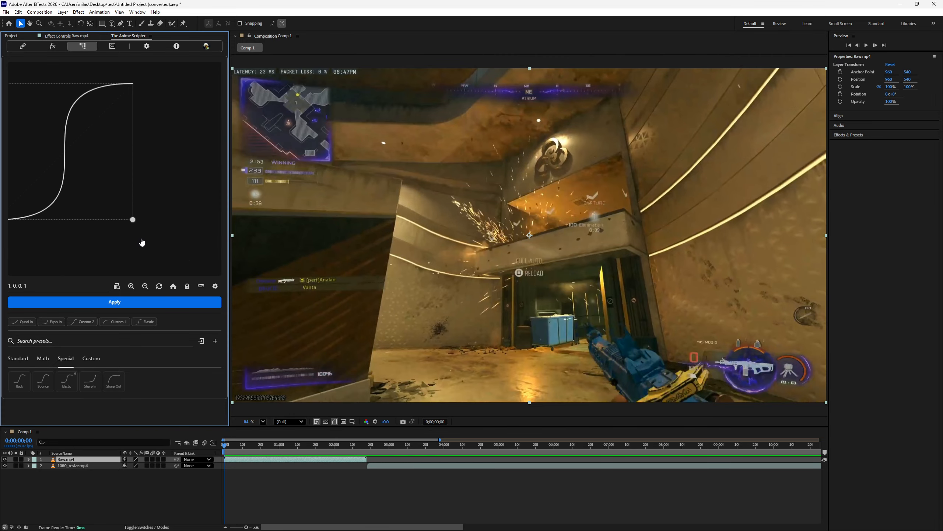
left_click_drag(142, 242, 151, 215)
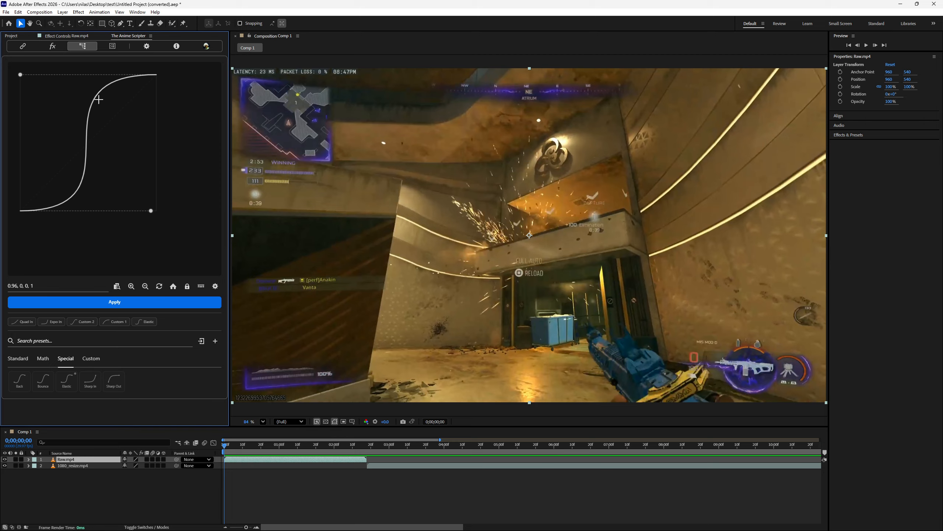
left_click_drag(150, 211, 203, 203)
scroll(178, 220, "down", 5)
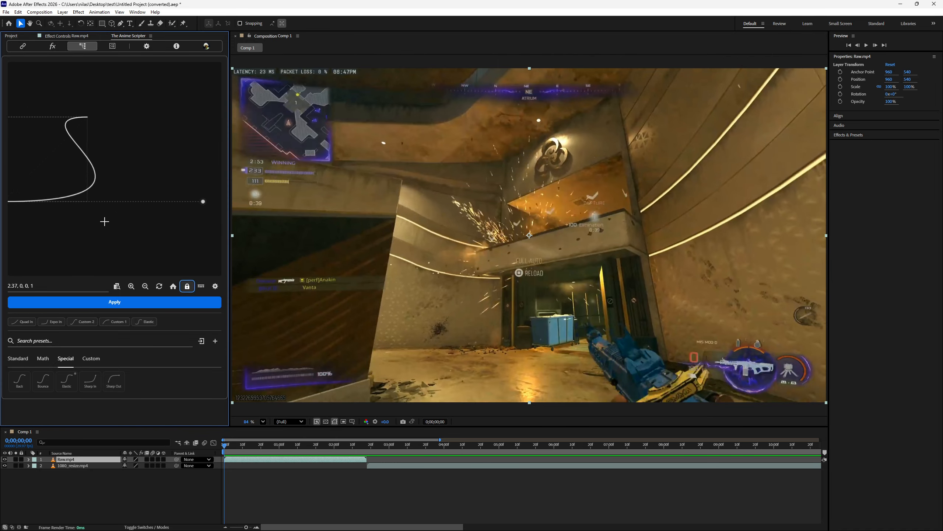
- Bring both curve handles back in to about 1.17, 0, 1, 0.35
left_click_drag(103, 221, 154, 219)
left_click_drag(54, 115, 147, 166)
left_click_drag(216, 233, 173, 218)
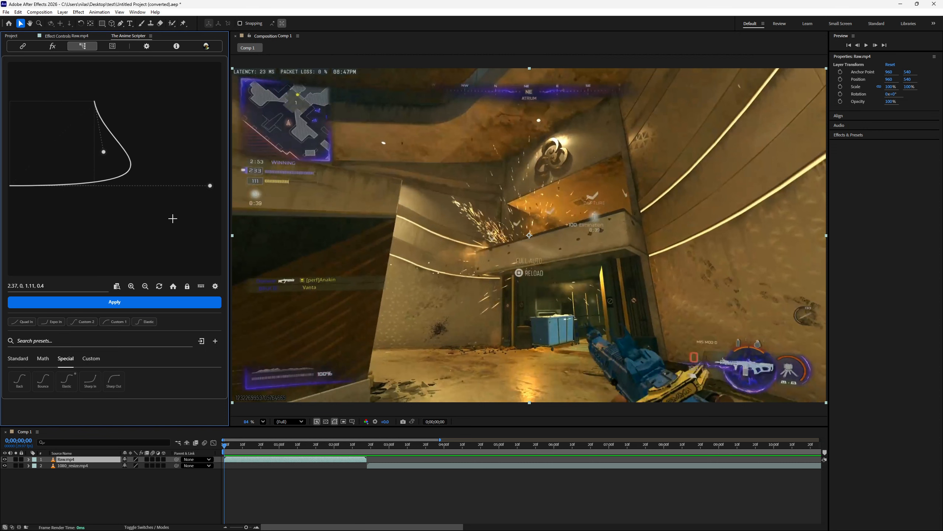
left_click_drag(210, 187, 108, 187)
left_click_drag(104, 153, 95, 156)
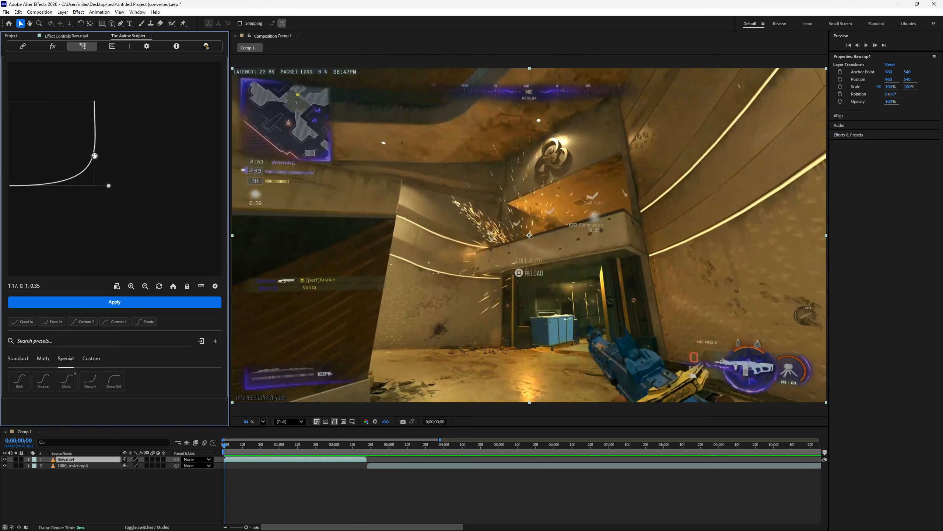
left_click_drag(99, 215, 137, 223)
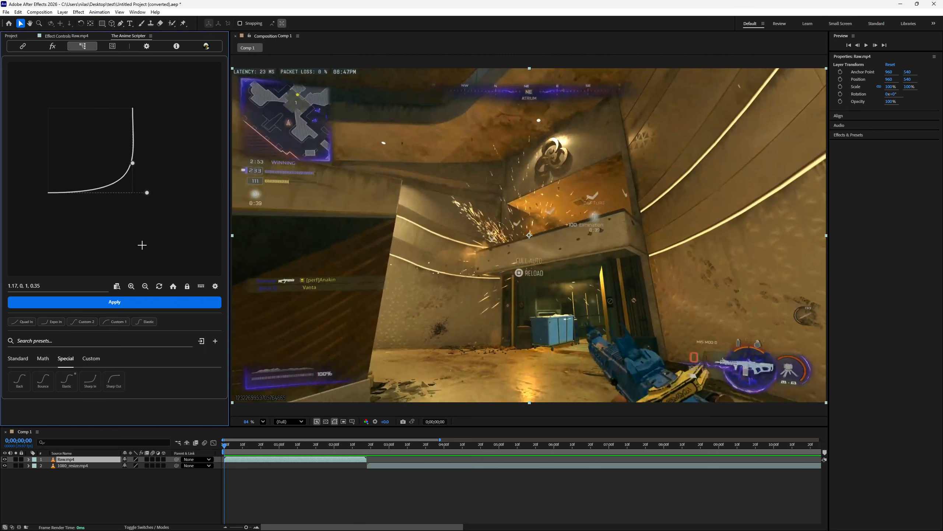
- Restore the graph's default view and reset the curve to 0.25, 0.1, 0.75, 0.9
left_click(177, 287)
left_click(160, 286)
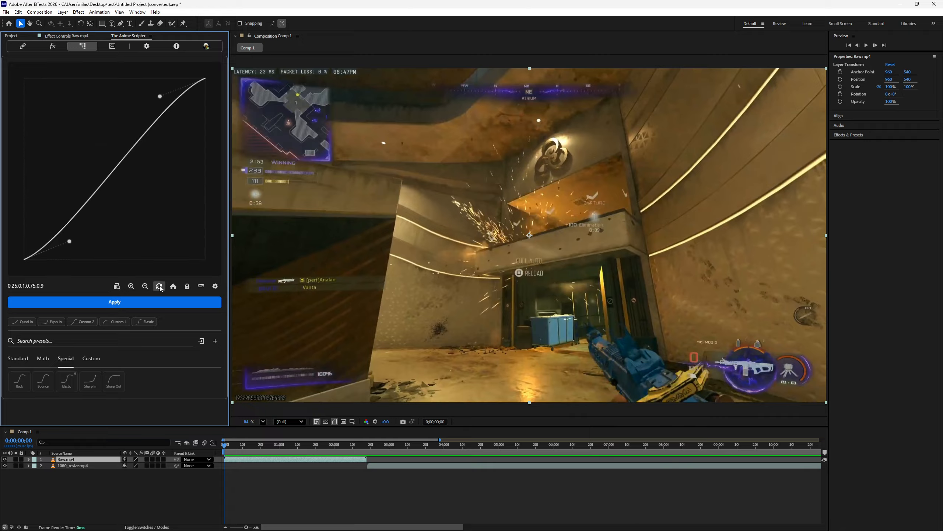
- Rebind the Snap to edge modifier to Ctrl + V and snap the curve's end handle to about 1, 0.36
left_click(217, 286)
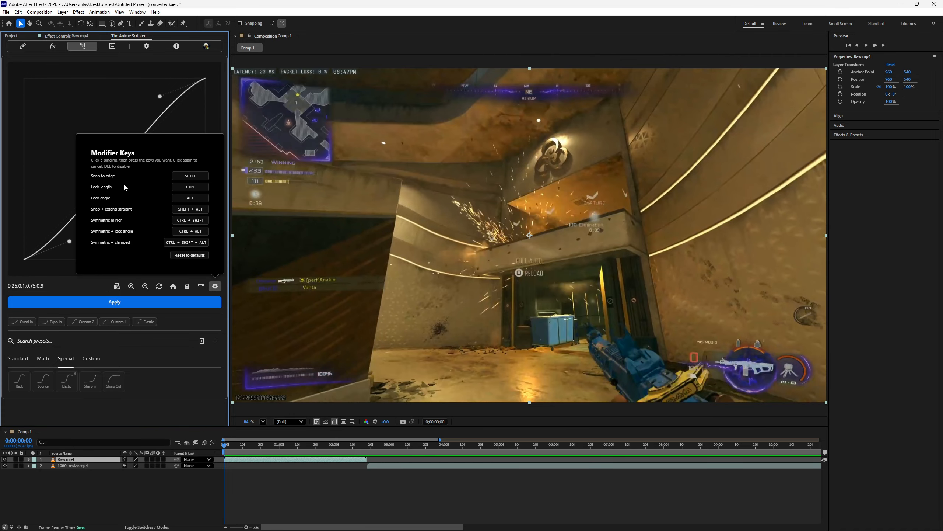
left_click(201, 286)
left_click(215, 285)
left_click(188, 177)
key("alt")
left_click(188, 177)
key("ctrl+v")
left_click(136, 120)
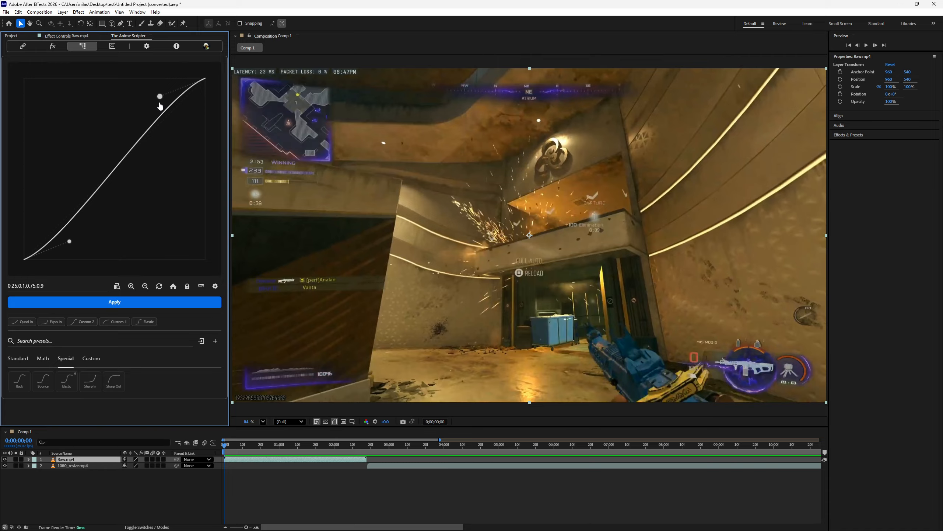
left_click_drag(160, 97, 170, 191)
- Rebind the Lock angle modifier to Alt and move the curve's end handle to about 0.46, 1
left_click(215, 286)
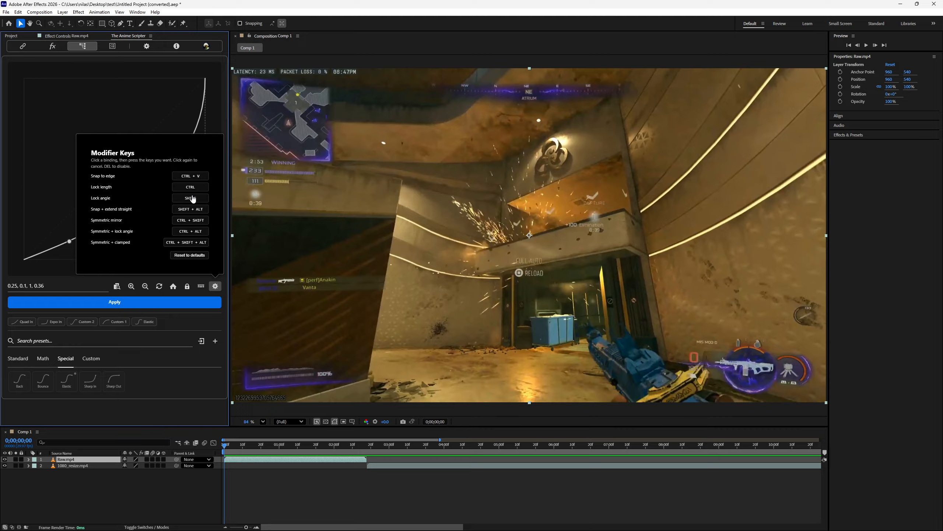
left_click(190, 198)
key("alt")
left_click(50, 191)
left_click_drag(205, 193, 107, 100)
- Try to rebind the Snap to edge modifier to Alt and close the modifier key settings
left_click(215, 286)
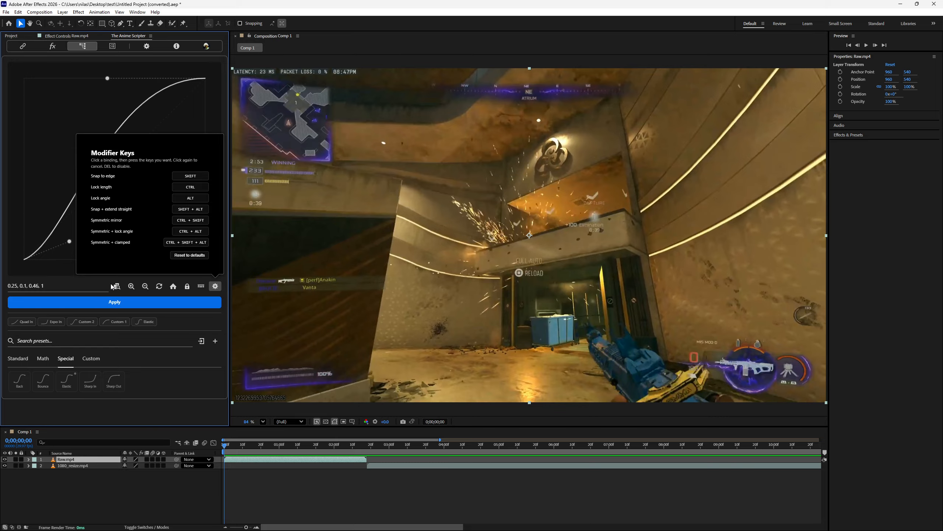
left_click(191, 177)
key("alt")
left_click(78, 284)
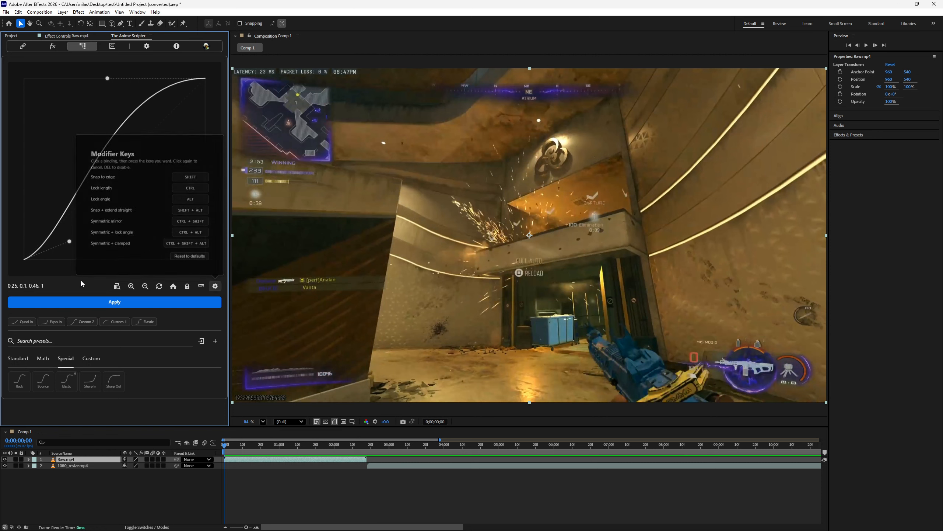
- Narrow the graph editor panel to test its layout and widen it again
left_click_drag(230, 257, 148, 257)
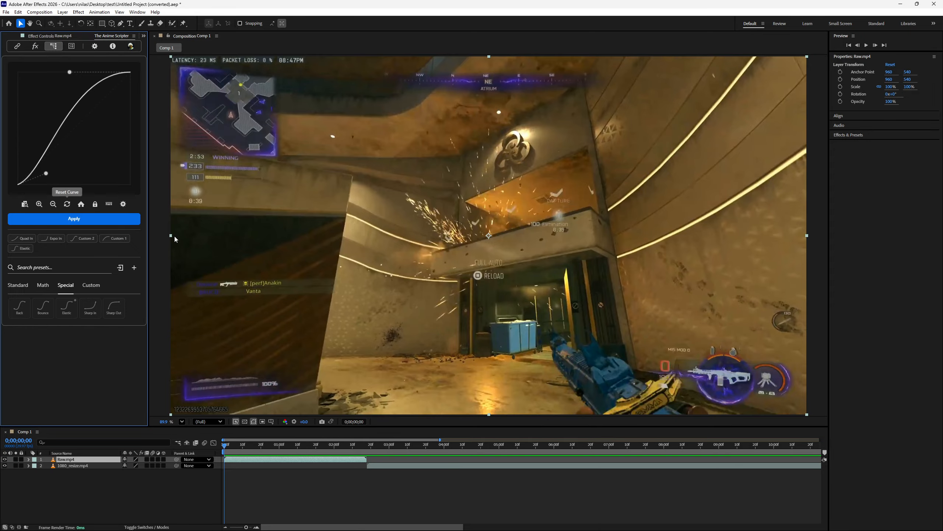
left_click_drag(147, 255, 222, 283)
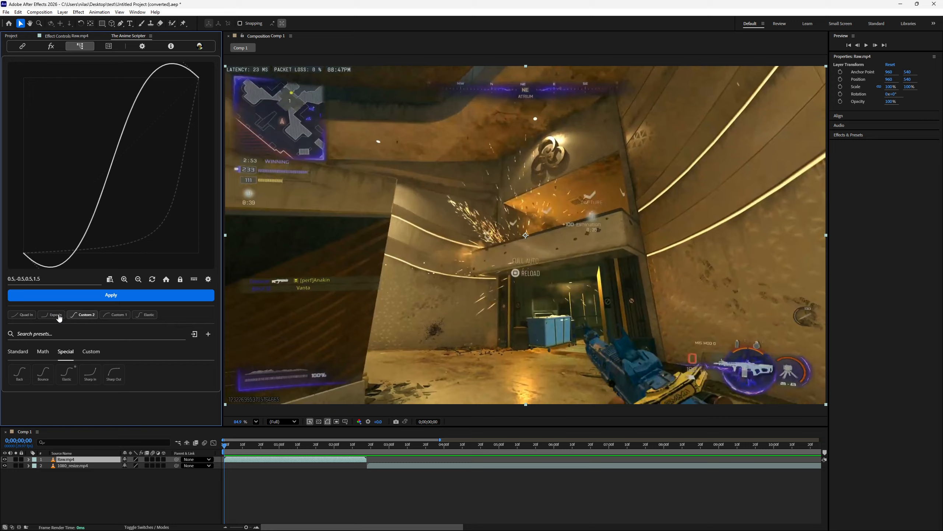
- Load the favourite easing presets one after another, ending with Custom 1
left_click(56, 314)
left_click(33, 320)
left_click(45, 317)
left_click(82, 317)
left_click(119, 317)
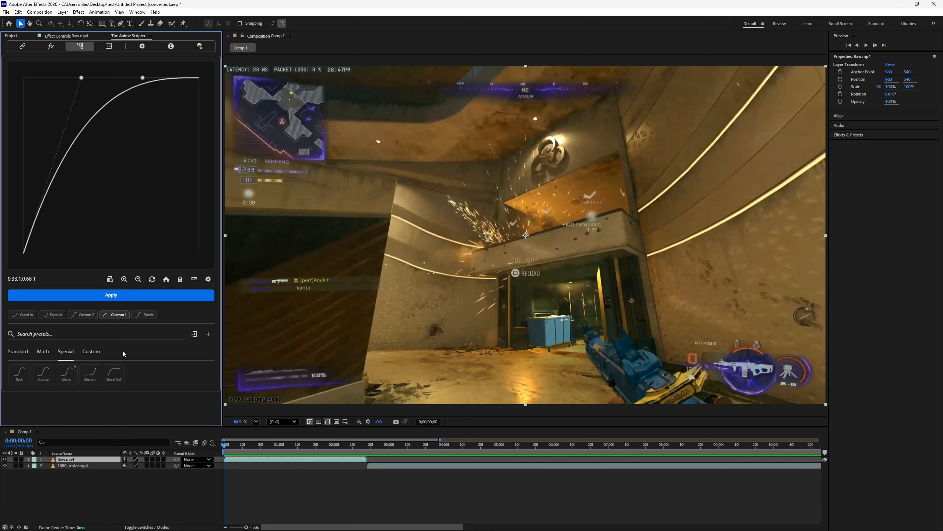
- Add Sharp Out to the favourite presets and remove every preset from the favourites row
left_click(114, 373)
left_click(90, 372)
right_click(27, 326)
right_click(31, 318)
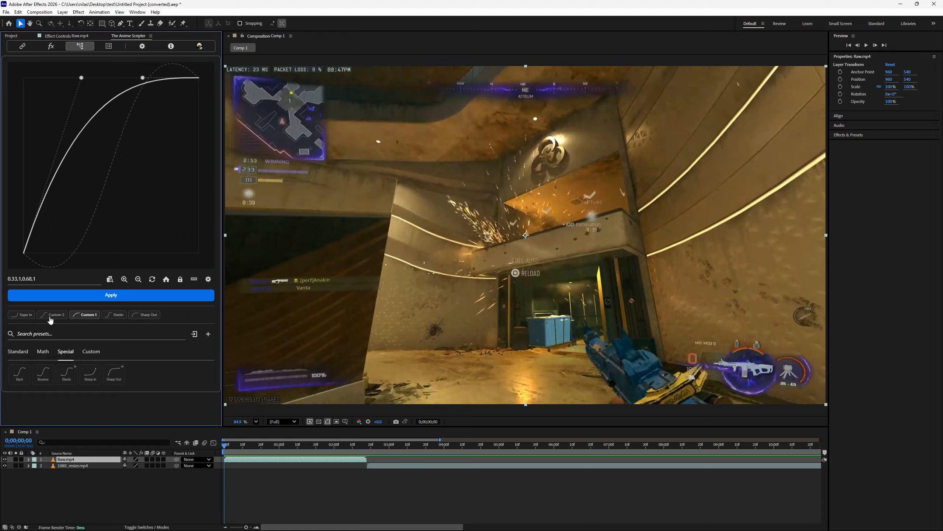
right_click(34, 318)
right_click(28, 318)
right_click(27, 318)
right_click(27, 318)
right_click(27, 318)
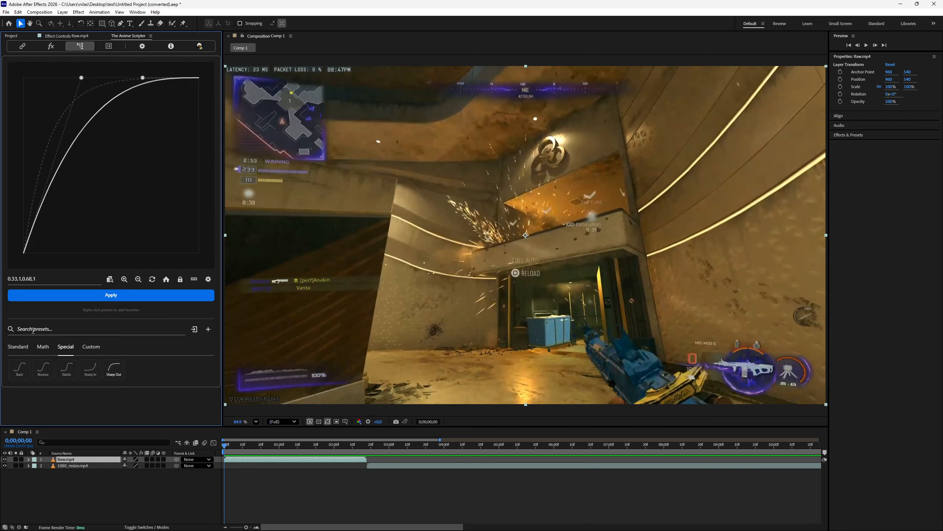
- Add Bounce, Back and Elastic to the favourites and load the Bounce curve
left_click(43, 371)
left_click(20, 373)
left_click(66, 372)
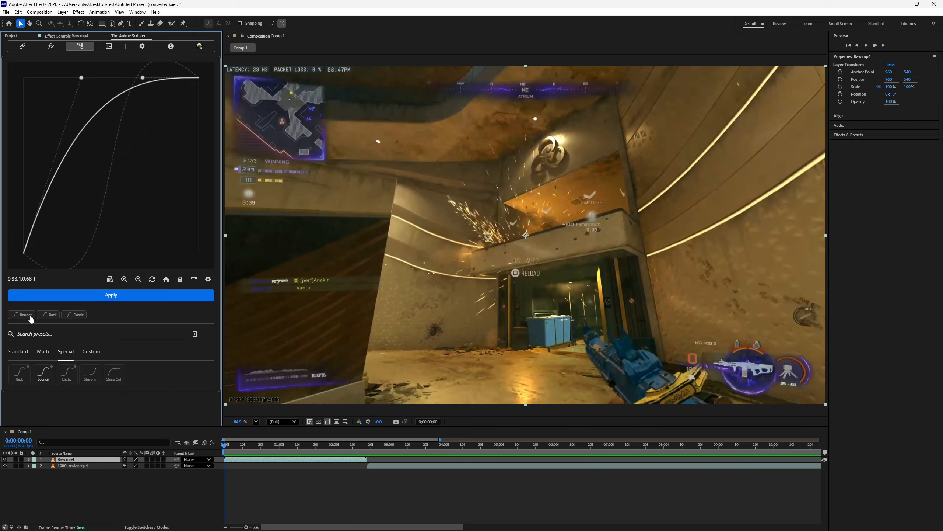
left_click(46, 315)
left_click(22, 315)
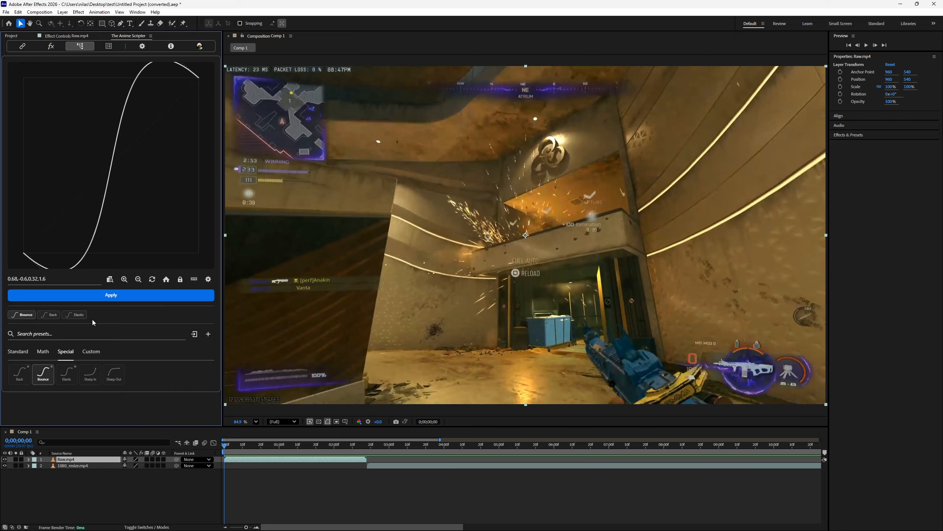
- Reverse the Bounce curve in the graph editor
scroll(133, 202, "down", 2)
scroll(139, 231, "down", 1)
left_click_drag(139, 230, 128, 216)
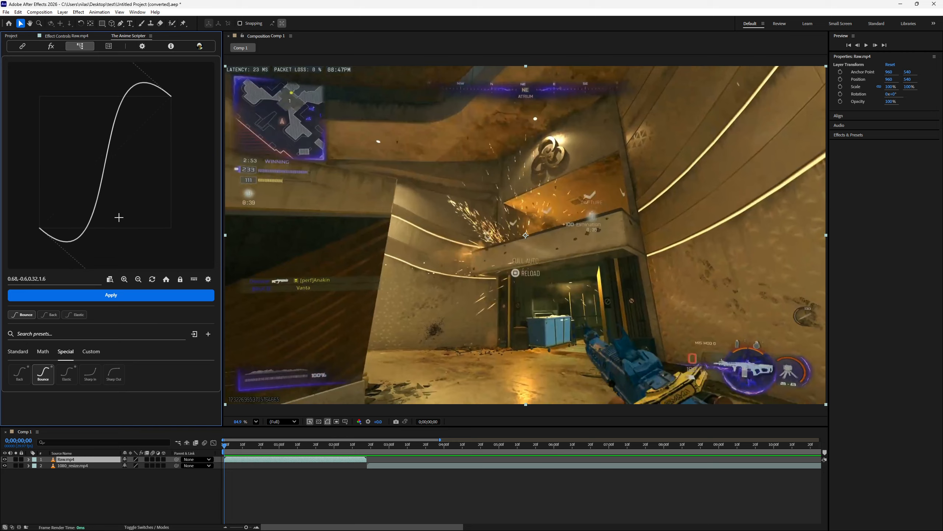
scroll(128, 226, "up", 1)
left_click_drag(129, 228, 157, 257)
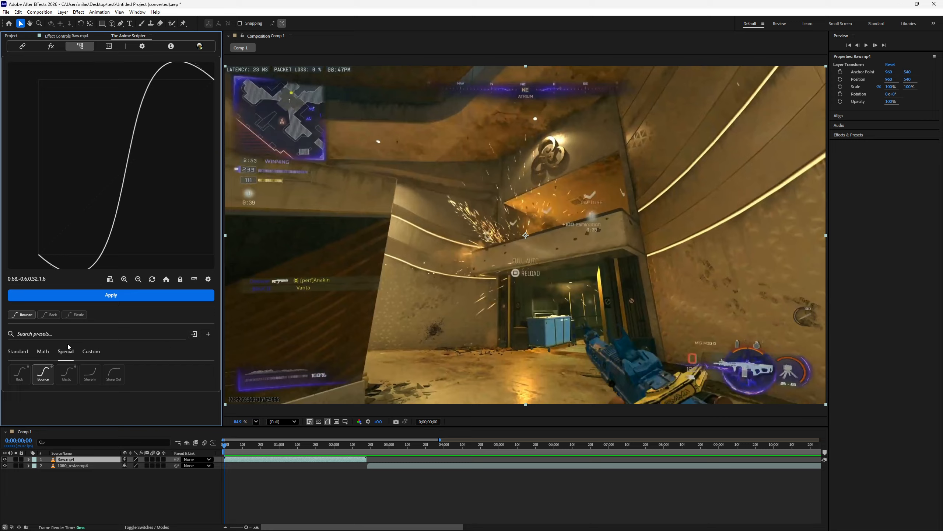
left_click_drag(156, 238, 140, 223)
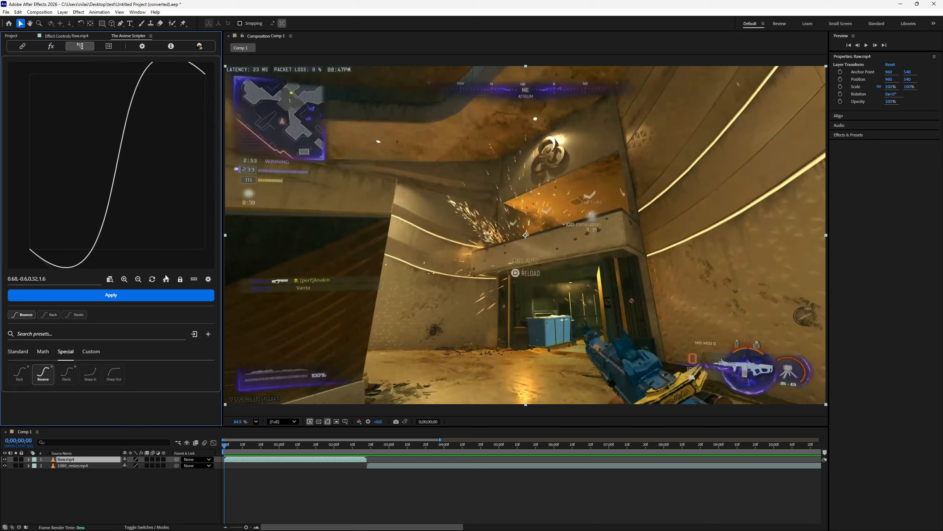
left_click(113, 280)
- Examine the reversed curve and its handles in the graph at several zoom levels and positions
scroll(136, 211, "down", 4)
left_click_drag(141, 209, 134, 220)
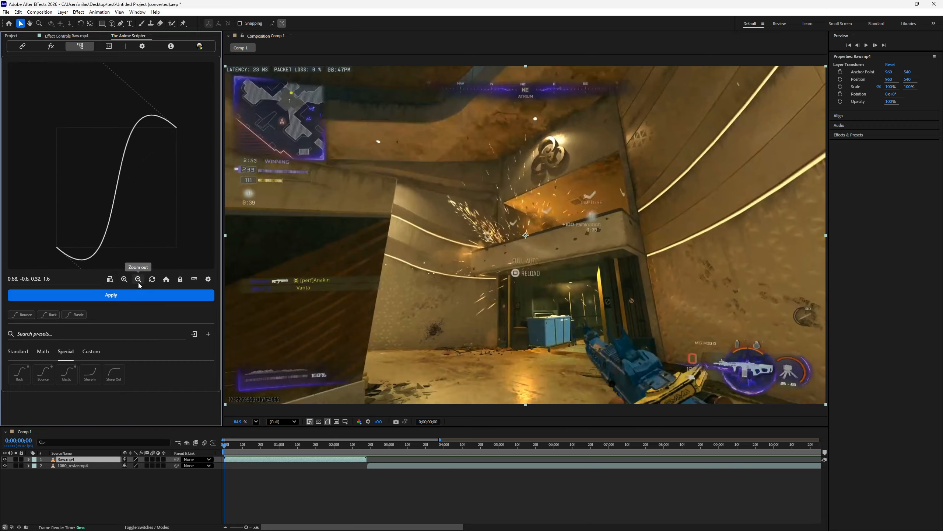
left_click(128, 281)
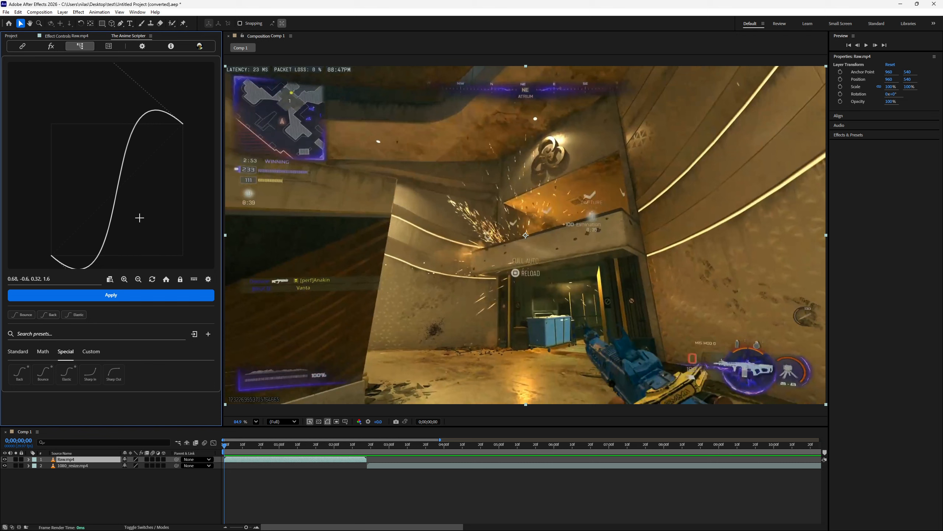
scroll(150, 217, "up", 1)
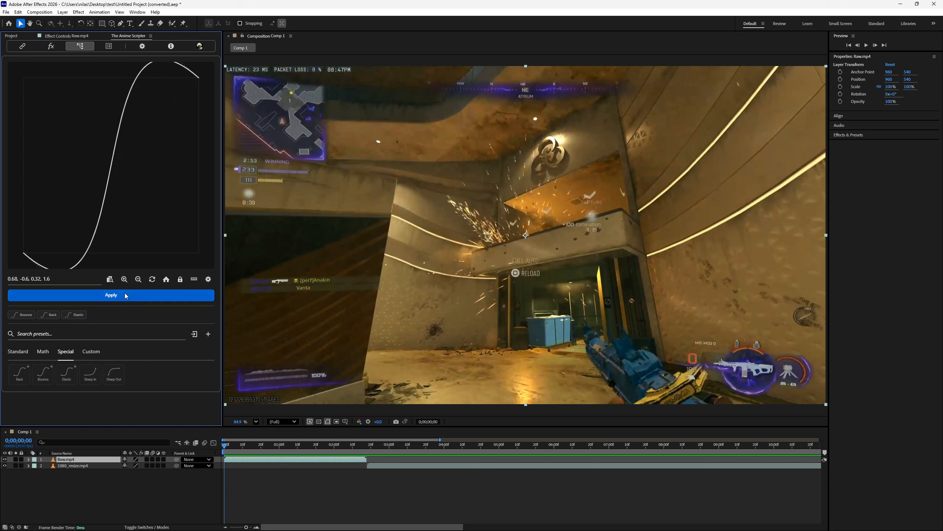
left_click(139, 279)
left_click(138, 279)
left_click(125, 279)
left_click(125, 279)
left_click(125, 279)
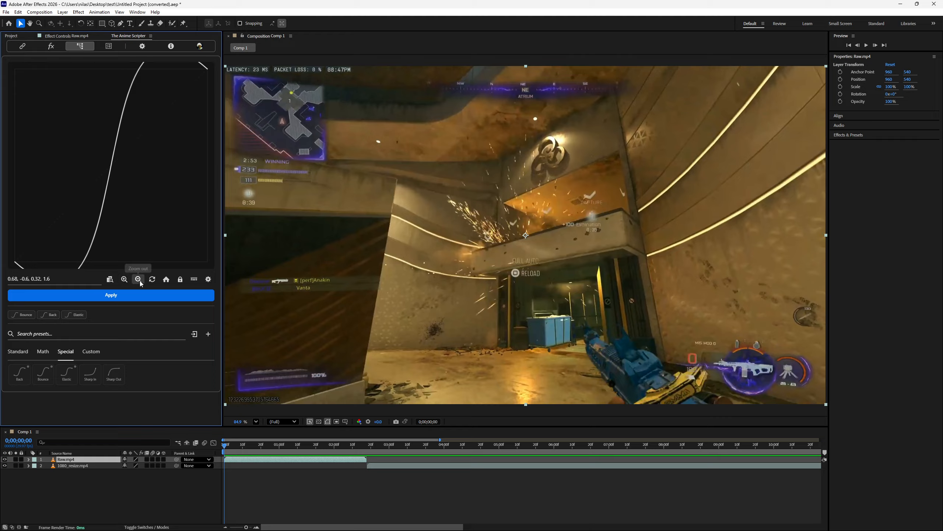
left_click(139, 280)
left_click(140, 281)
left_click(139, 281)
left_click(138, 279)
left_click(138, 279)
left_click(138, 280)
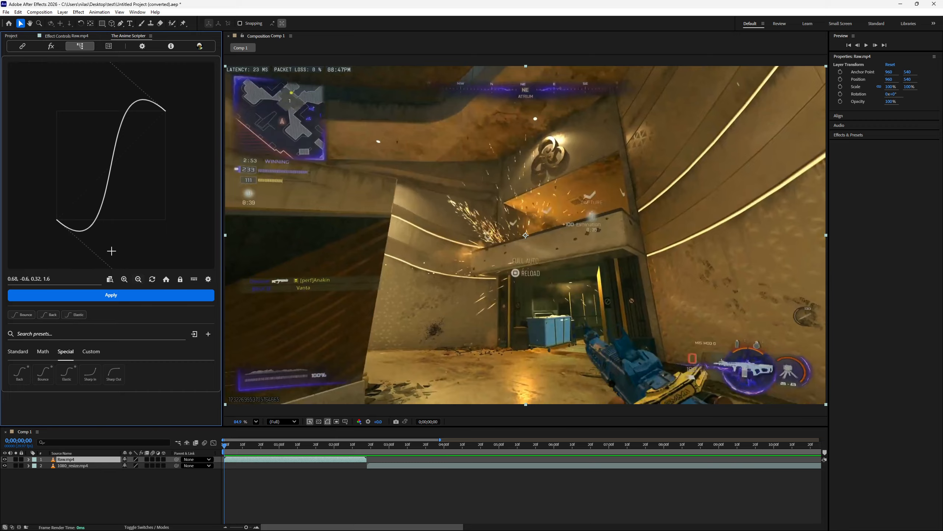
left_click(126, 280)
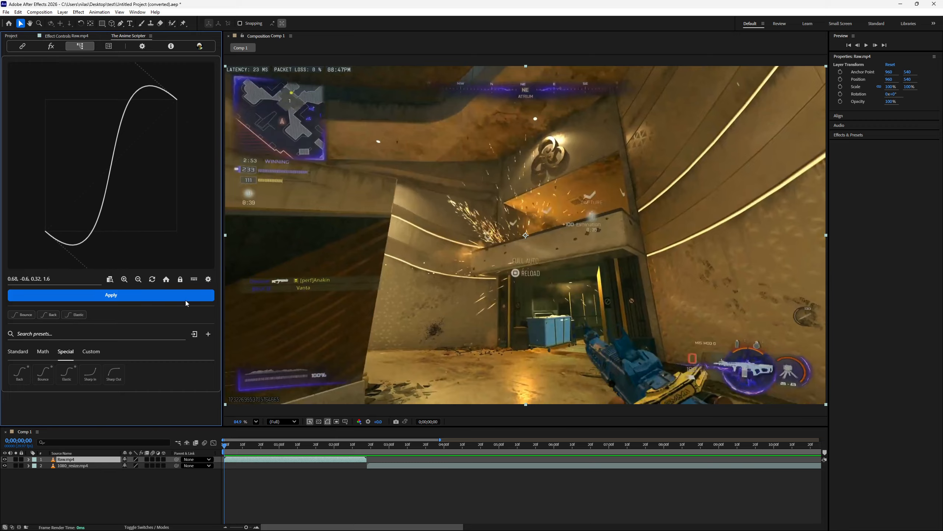
left_click(138, 279)
left_click(138, 279)
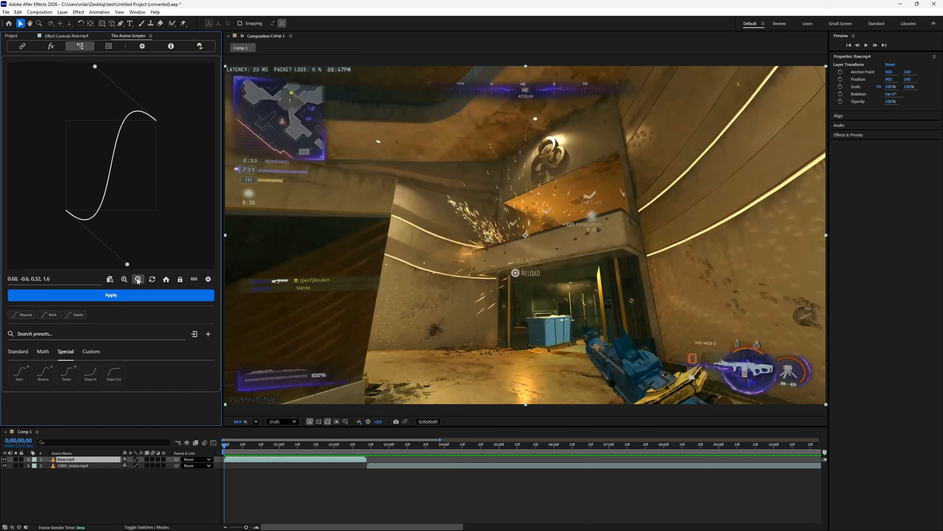
left_click(138, 280)
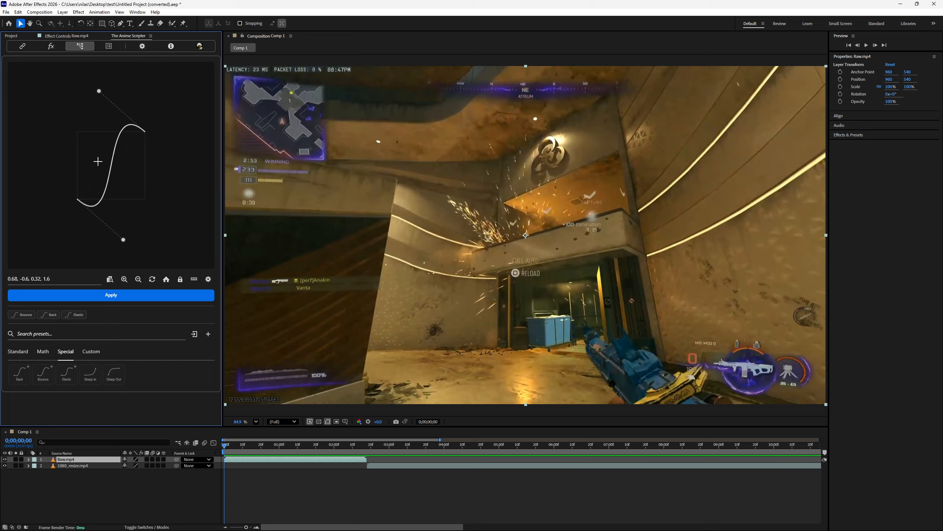
left_click_drag(60, 115, 162, 224)
left_click(124, 280)
left_click_drag(178, 252, 87, 160)
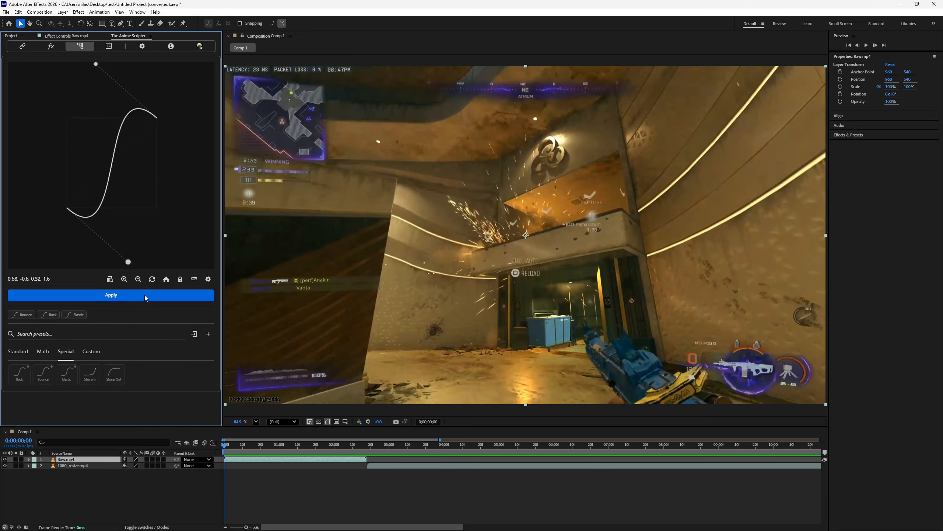
- Reset the curve to 0.25, 0.1, 0.75, 0.9 and restore the graph's home view
left_click(163, 282)
left_click(162, 282)
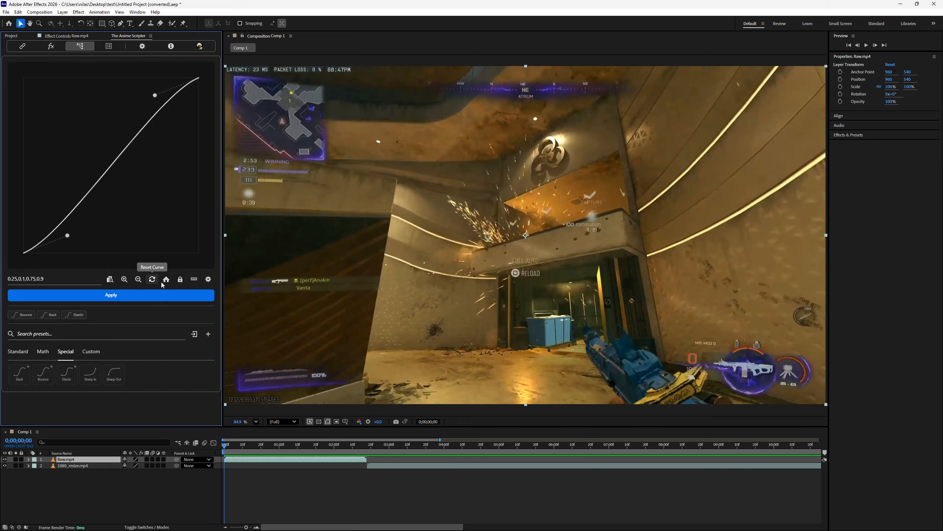
left_click(139, 279)
left_click(139, 279)
left_click(138, 280)
left_click(127, 279)
left_click(128, 279)
left_click(128, 279)
left_click(125, 280)
left_click(166, 280)
- Shorten the graph editor panel to test its layout and make it taller again
left_click_drag(95, 426, 97, 323)
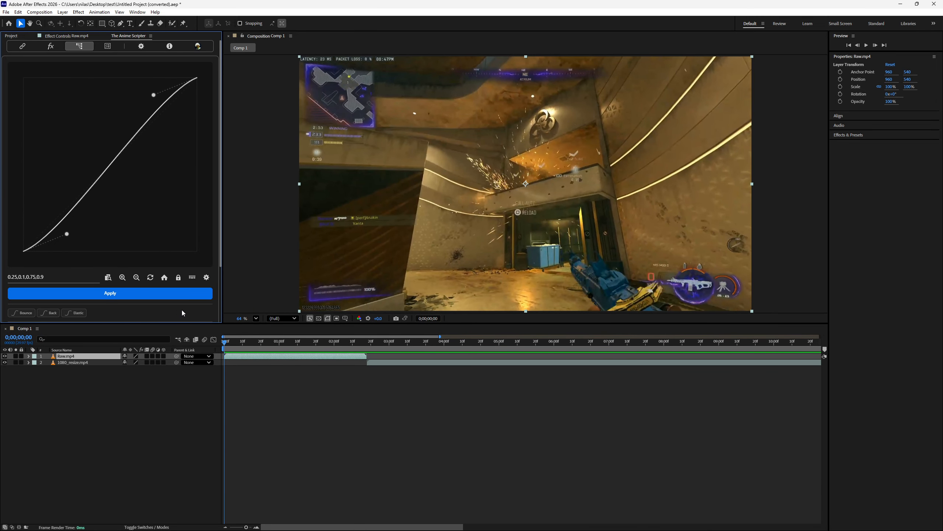
left_click_drag(125, 324, 114, 394)
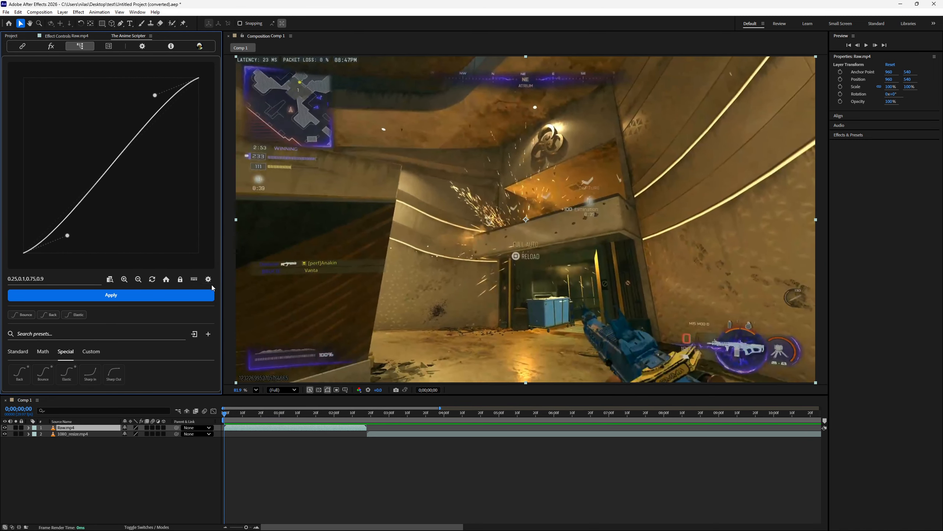
- Move the curve's end handle to about 1.43, 0.82 and its start handle to about 0.47, -0.39
left_click_drag(155, 95, 120, 207)
scroll(147, 203, "down", 5)
left_click_drag(131, 190, 196, 123)
left_click_drag(68, 201, 93, 254)
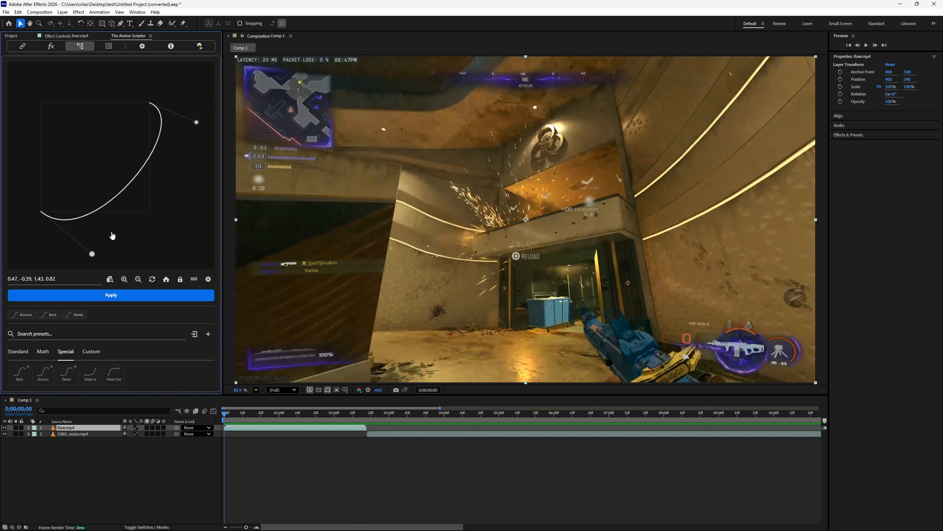
- Move the start handle to about 0.17, 0.59 and the end handle to about 0.75, 0.53, and reset the curve
left_click_drag(197, 122, 151, 192)
left_click_drag(92, 254, 59, 147)
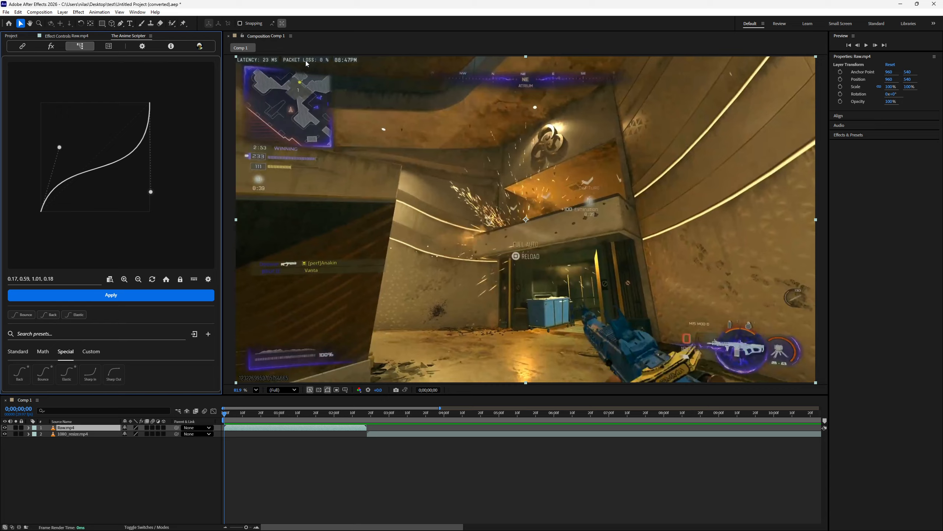
left_click_drag(166, 209, 127, 158)
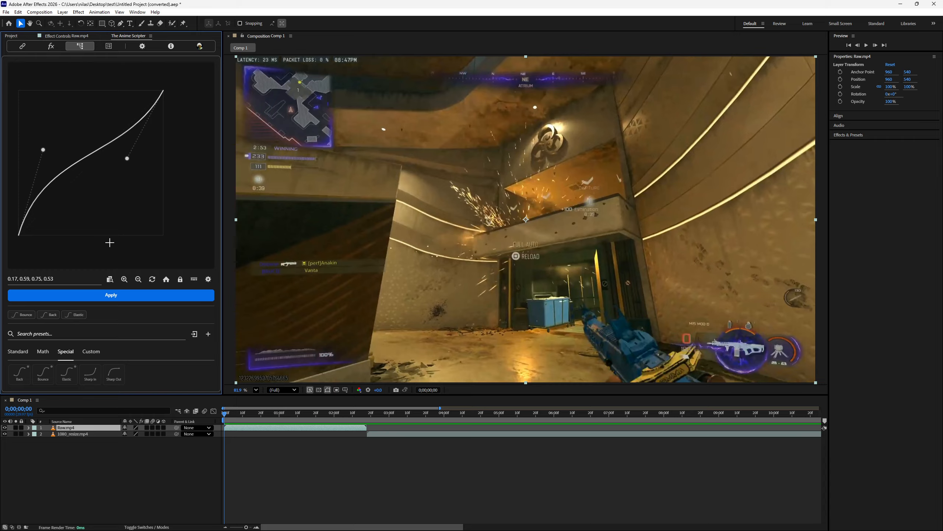
left_click(152, 279)
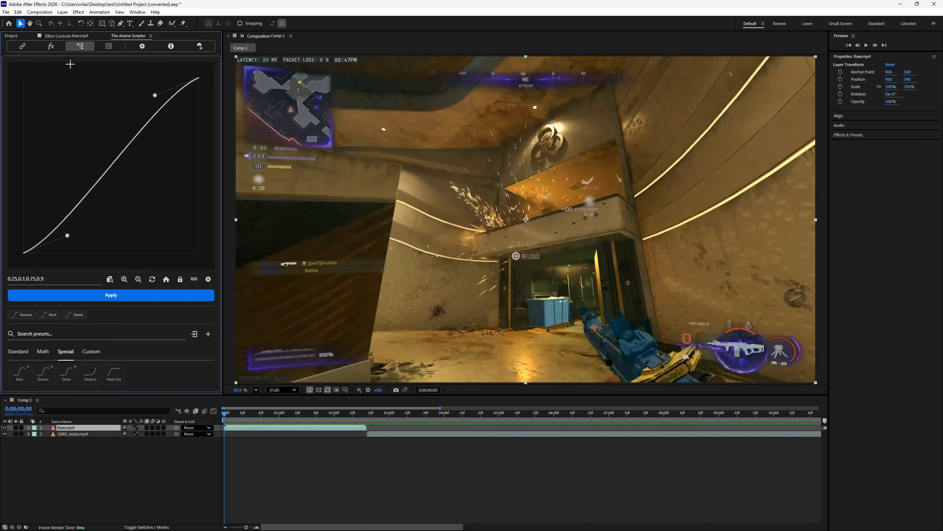
- Paste the copied YouTube link into the Import YouTube Video field and request its download options
left_click(54, 50)
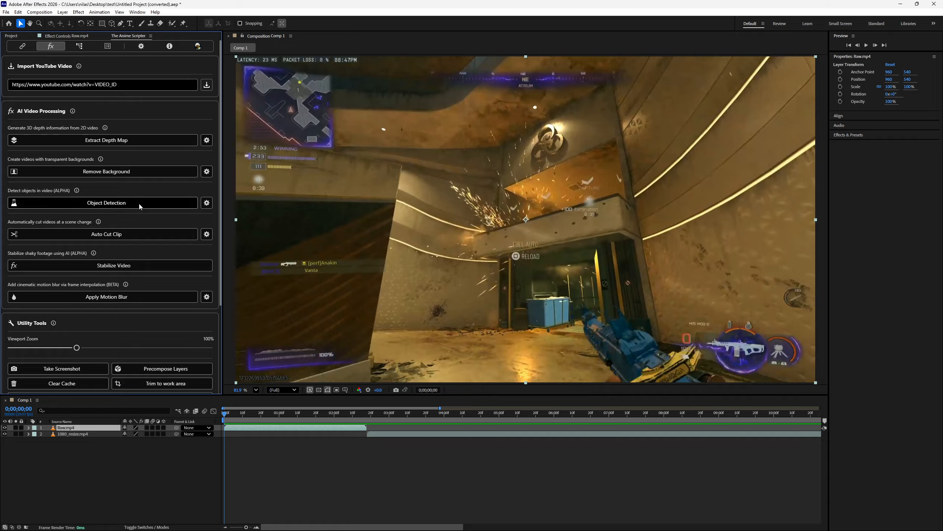
left_click(210, 140)
left_click(169, 110)
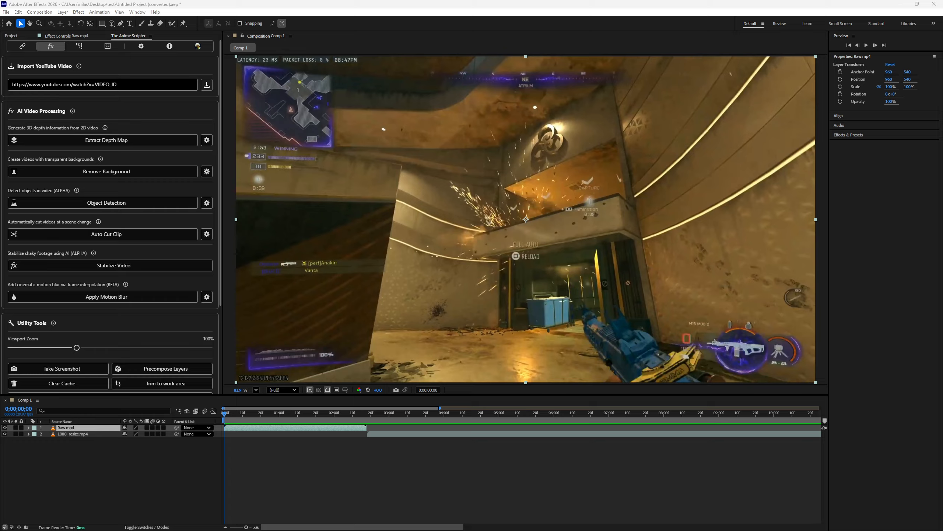
left_click(99, 84)
type("https://youtu.be/8xckhEls1kU?si=qpcdmIXPjyEpgpuT")
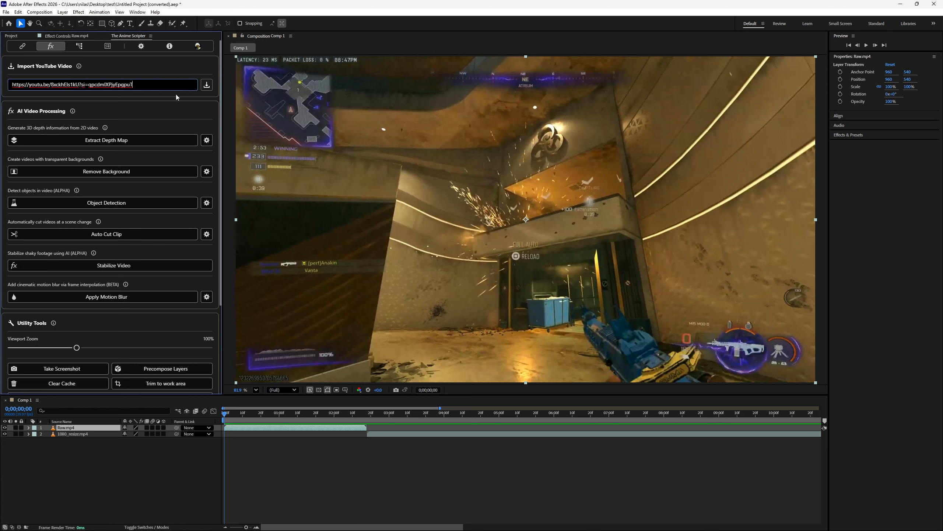
left_click(206, 85)
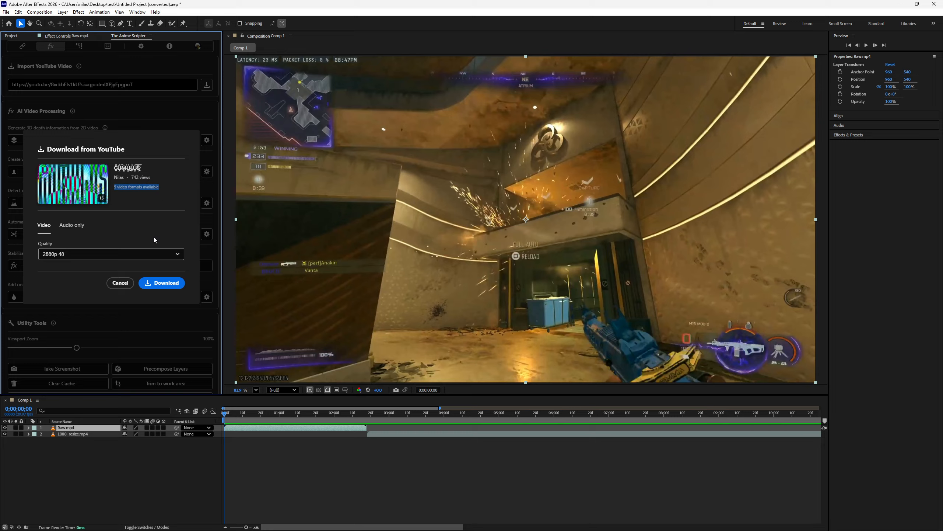
- Examine the video and audio-only quality options for the YouTube download and cancel the download
left_click(133, 254)
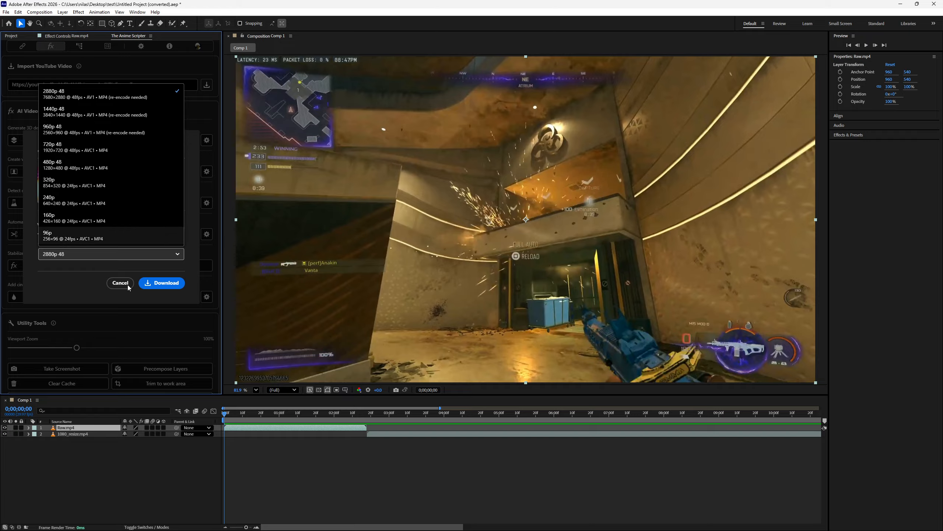
left_click(110, 266)
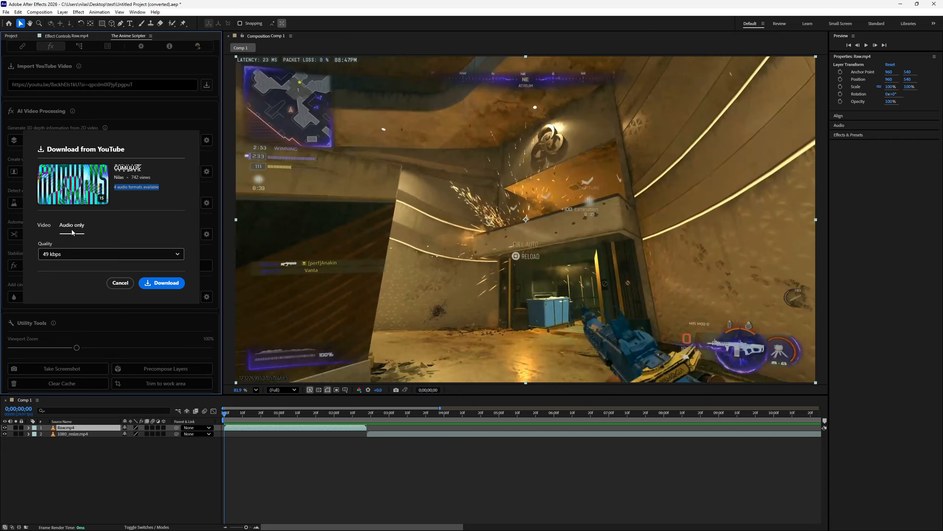
left_click(72, 254)
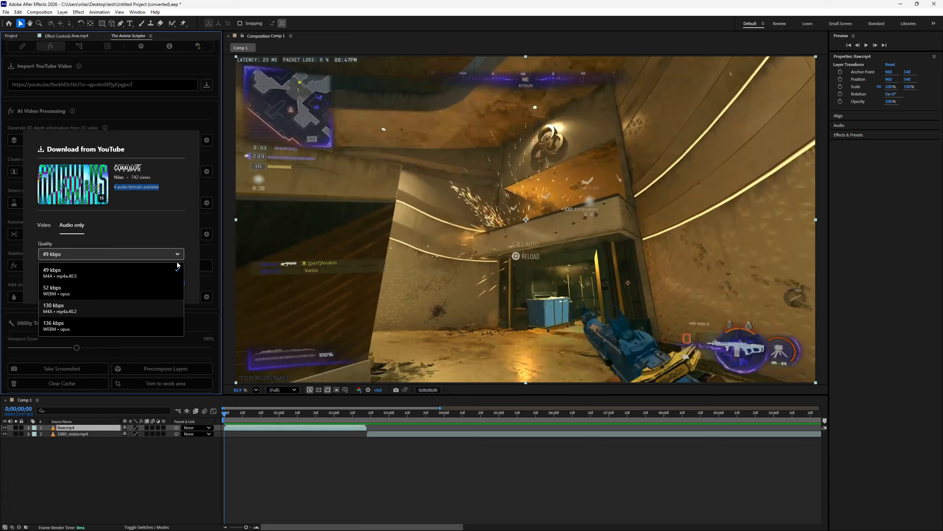
left_click(47, 234)
left_click(63, 260)
left_click(48, 232)
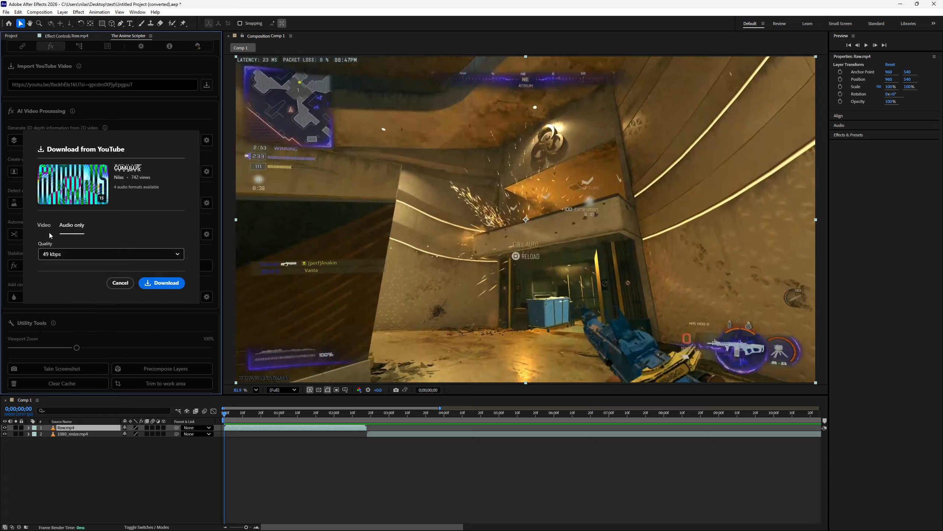
left_click(54, 257)
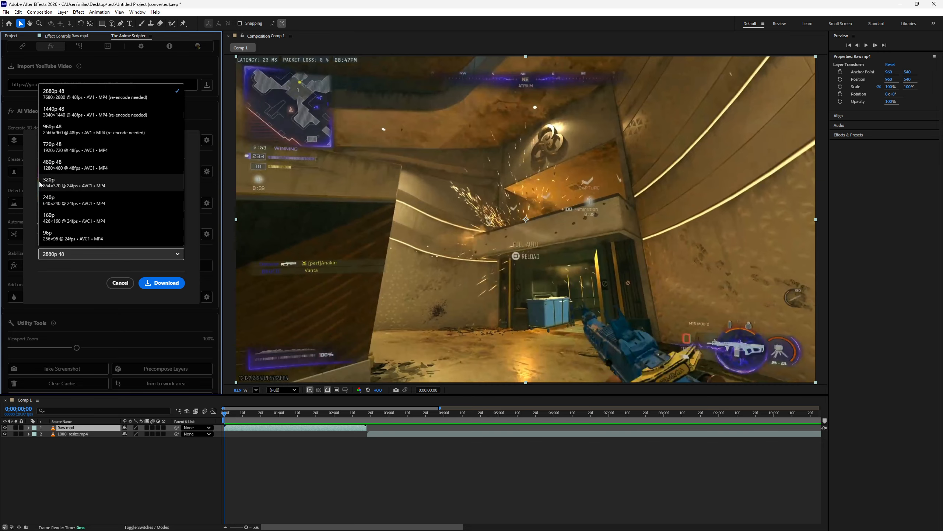
left_click(72, 270)
left_click(99, 255)
left_click(99, 256)
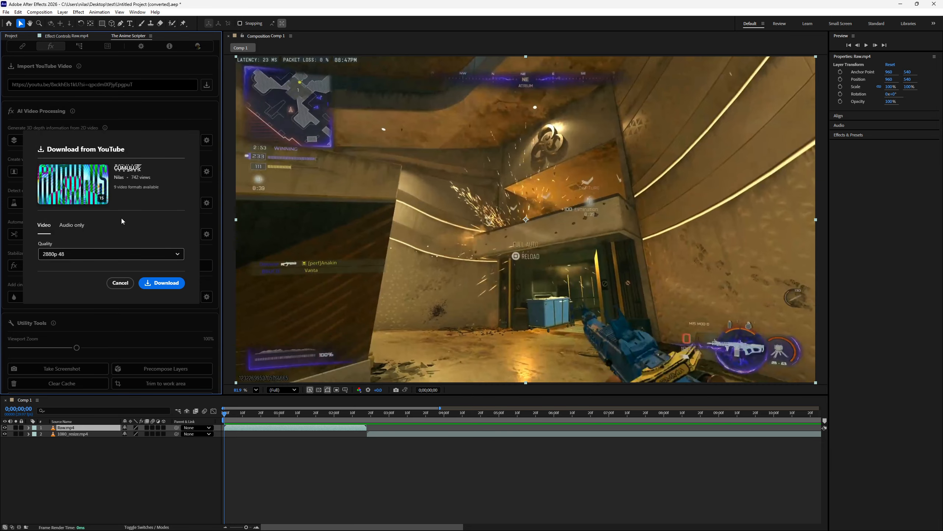
left_click(120, 286)
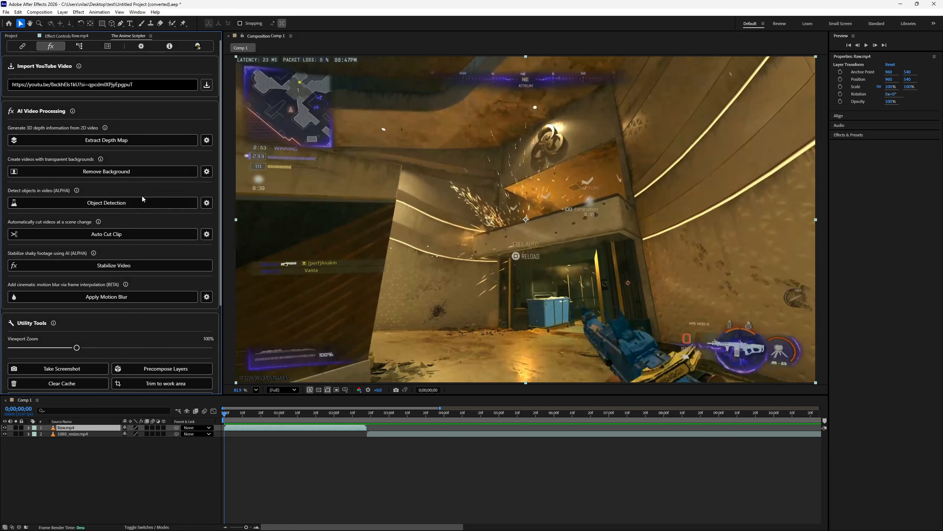
- Examine the available depth models in the depth map settings
left_click(205, 141)
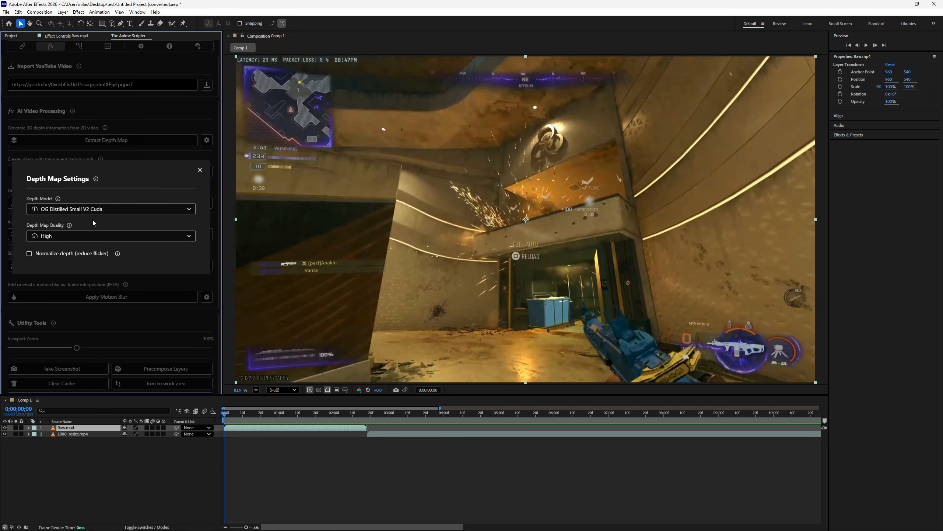
left_click(94, 210)
scroll(103, 252, "down", 3)
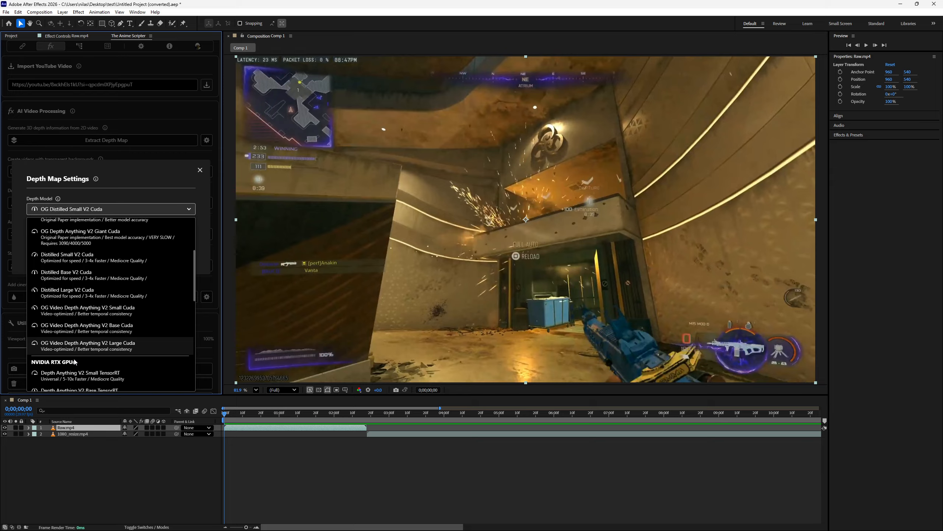
left_click(133, 201)
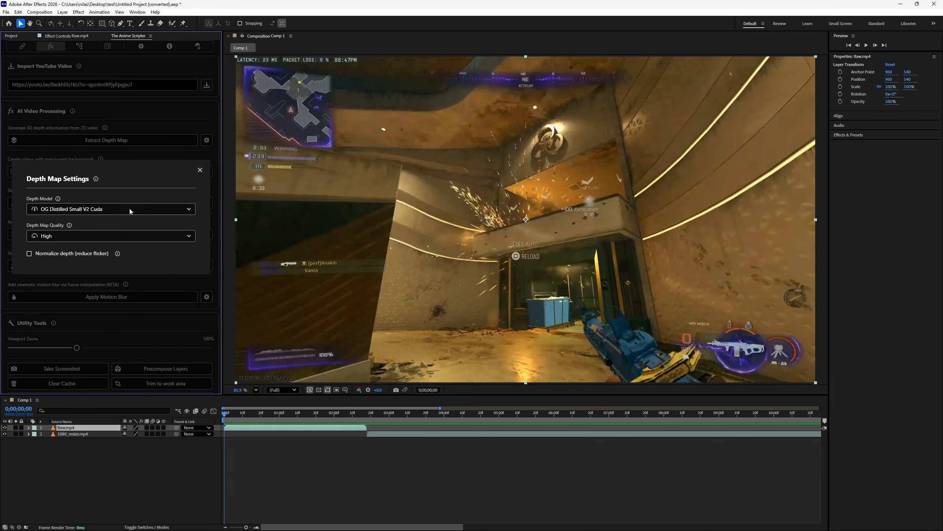
- Enable Normalize depth (reduce flicker) in the depth map settings and close them
left_click(76, 257)
key("Tab")
left_click(200, 170)
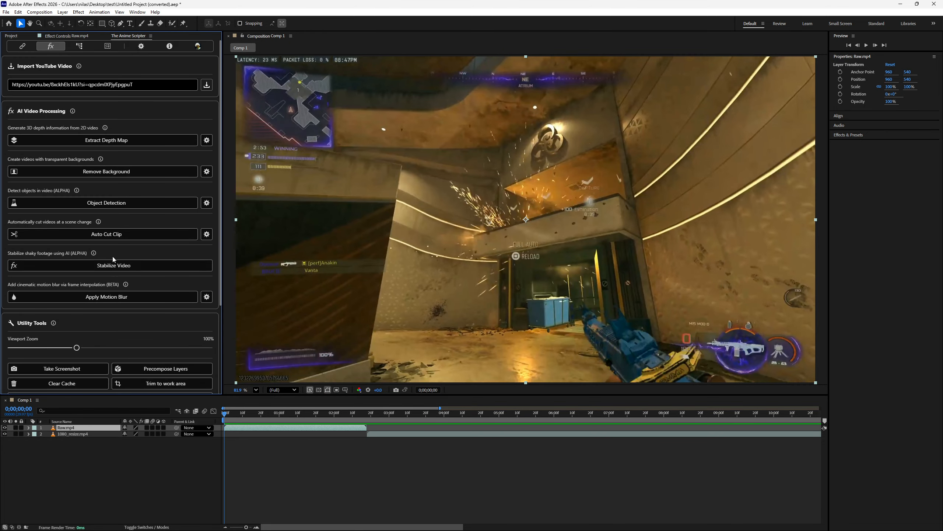
- Reopen the depth map settings and set the depth map quality to Medium
left_click(125, 141)
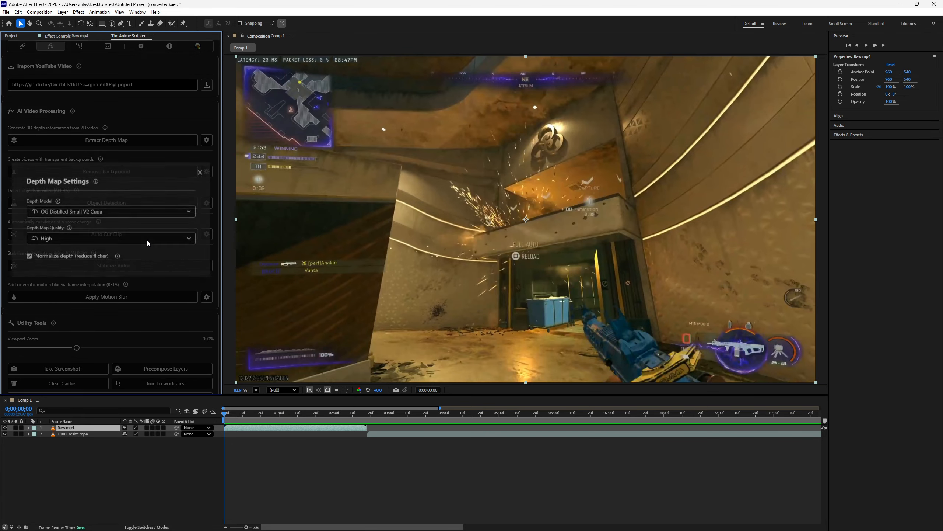
left_click(143, 207)
left_click(183, 166)
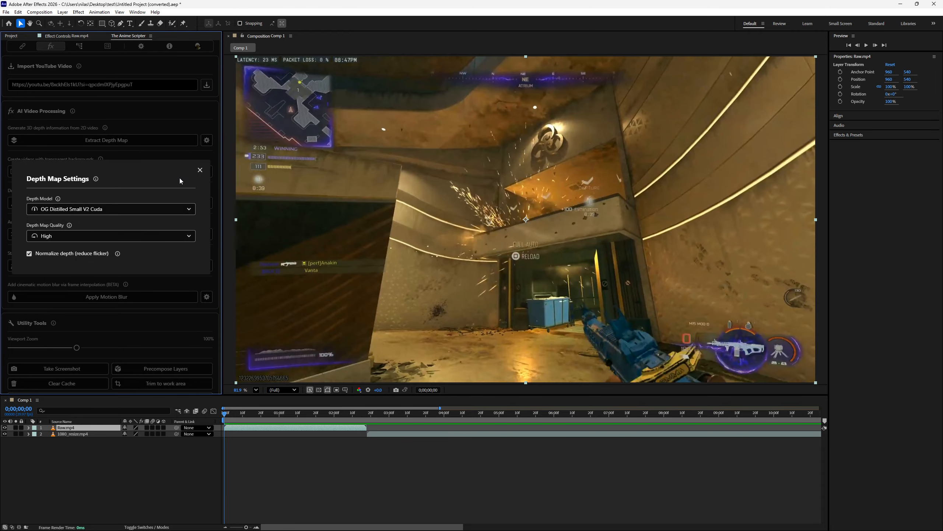
left_click(200, 170)
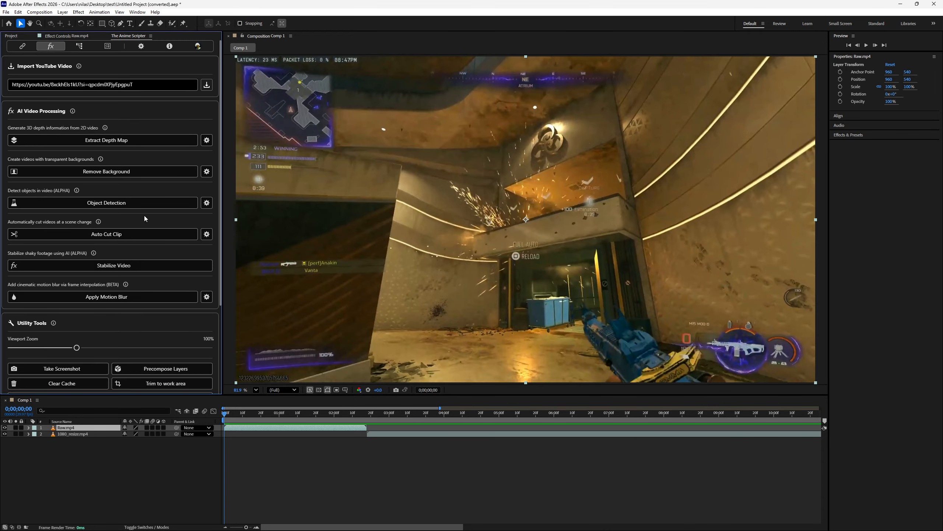
left_click(206, 140)
left_click(106, 238)
left_click(108, 271)
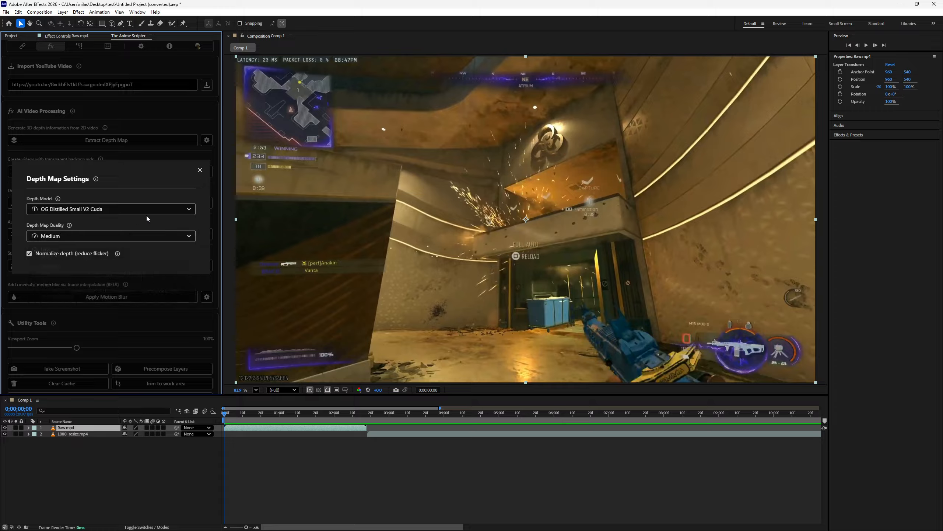
left_click(200, 170)
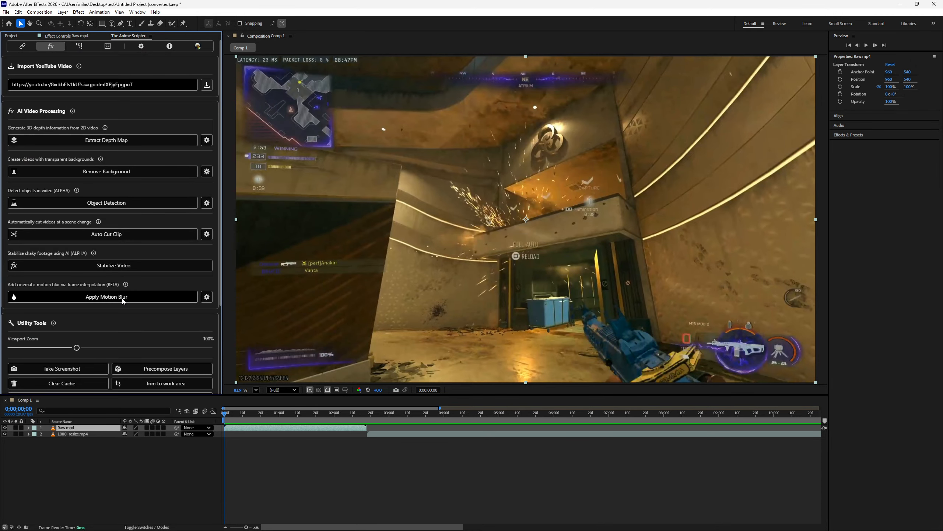
- Run depth map extraction on the Raw.mp4 layer twice, checking the depth map settings in between, and show the queue
left_click(100, 143)
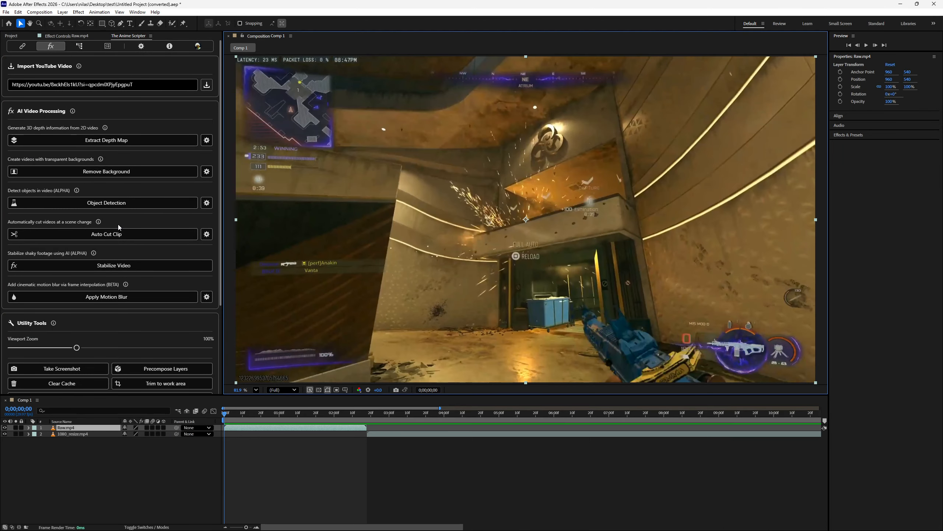
left_click(207, 140)
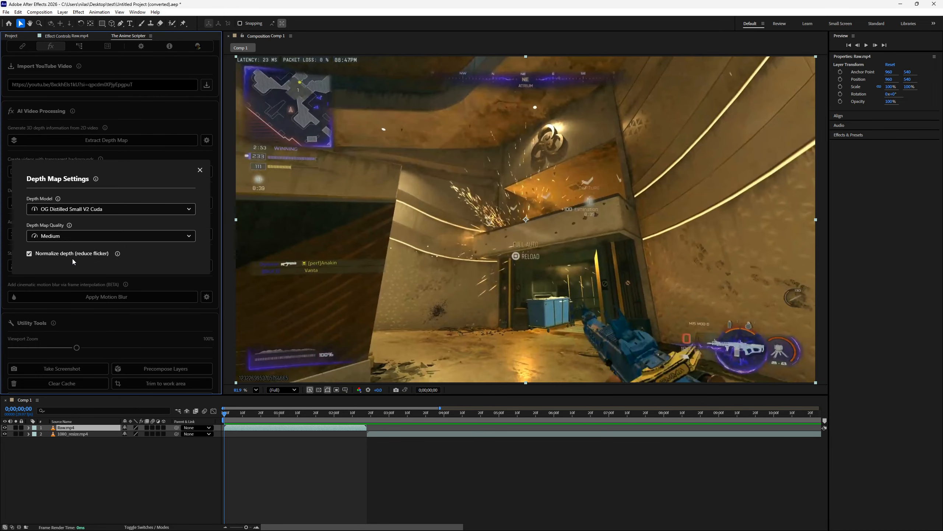
left_click(200, 170)
left_click(126, 142)
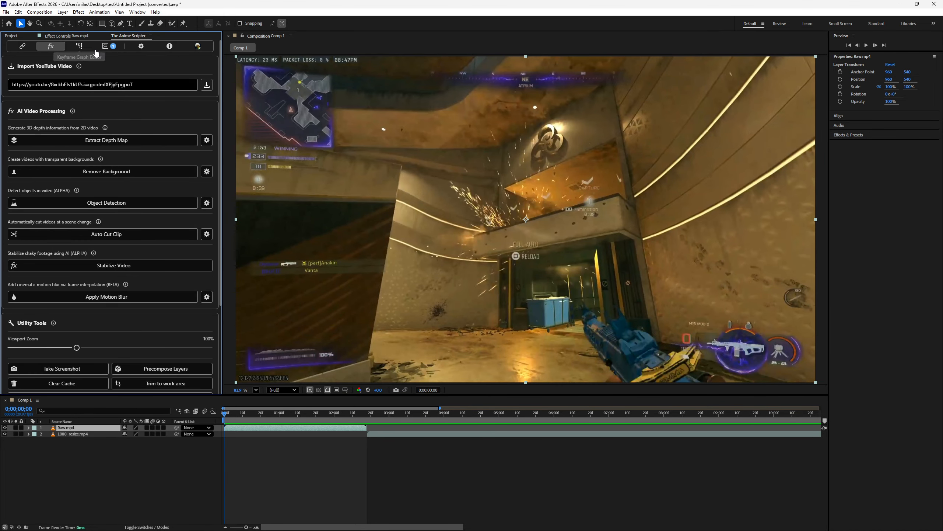
left_click(106, 46)
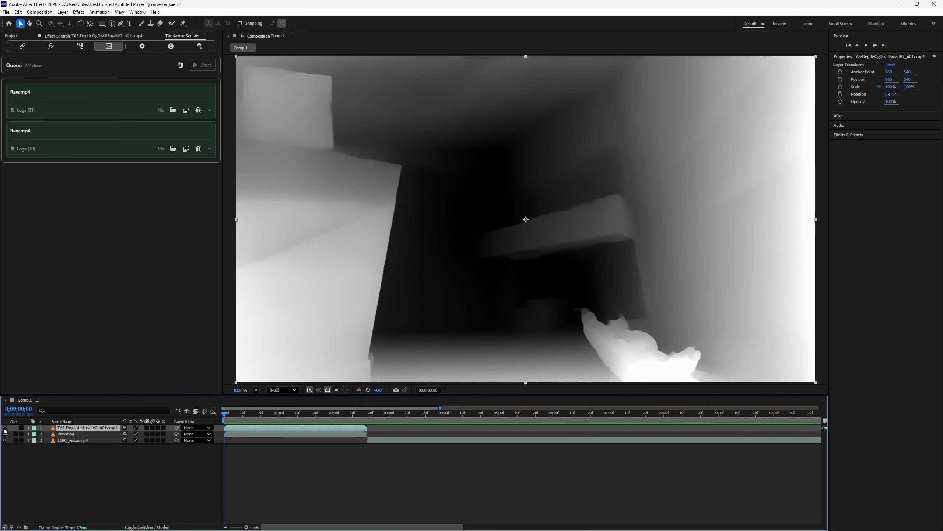
- Inspect the extracted depth map in the composition view, scrubbing through the clip to 0;00;01;08
scroll(378, 290, "down", 2)
scroll(379, 293, "up", 2)
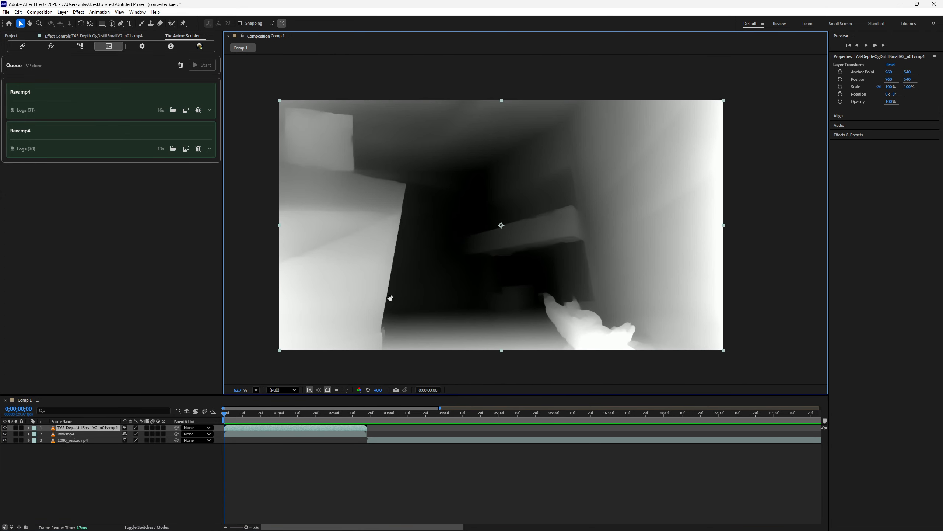
left_click_drag(228, 415, 285, 434)
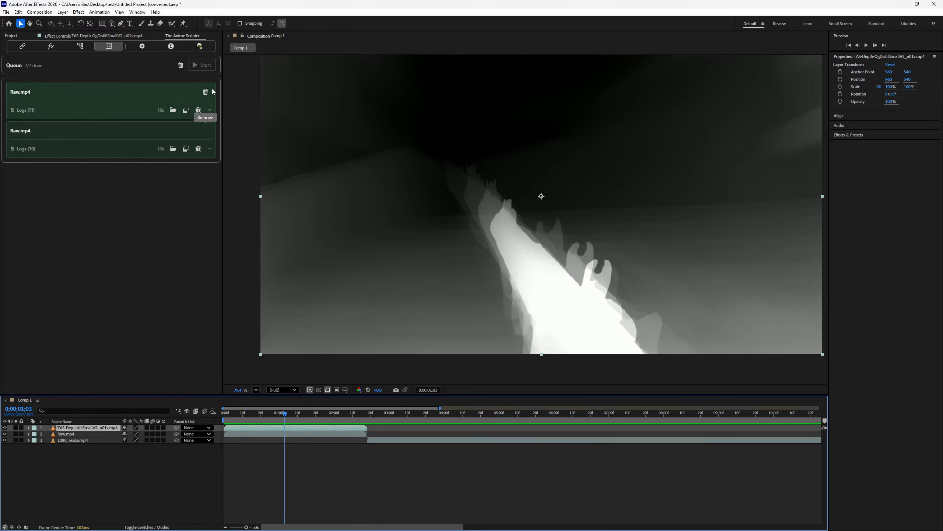
key("h")
left_click_drag(323, 177, 335, 200)
key("v")
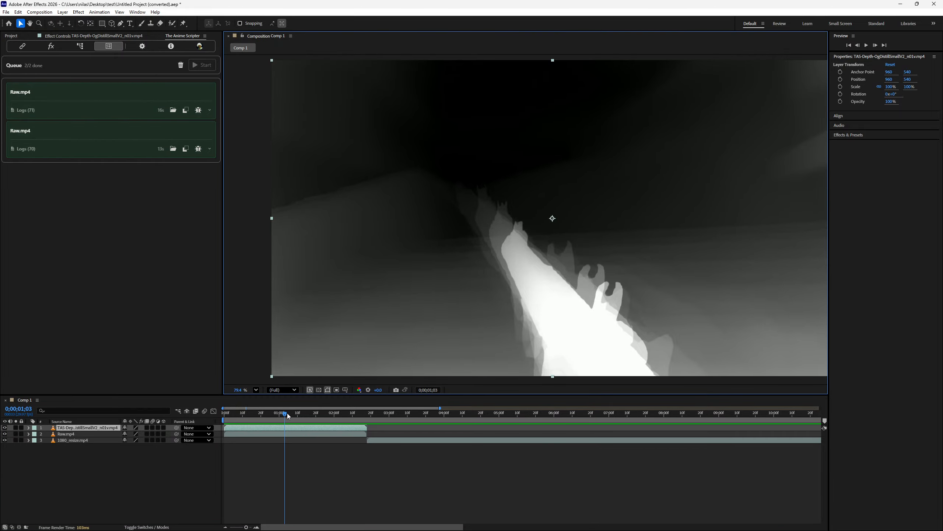
mouse_move(289, 416)
left_mouse_down()
mouse_move(355, 430)
mouse_move(239, 427)
mouse_move(294, 429)
left_mouse_up()
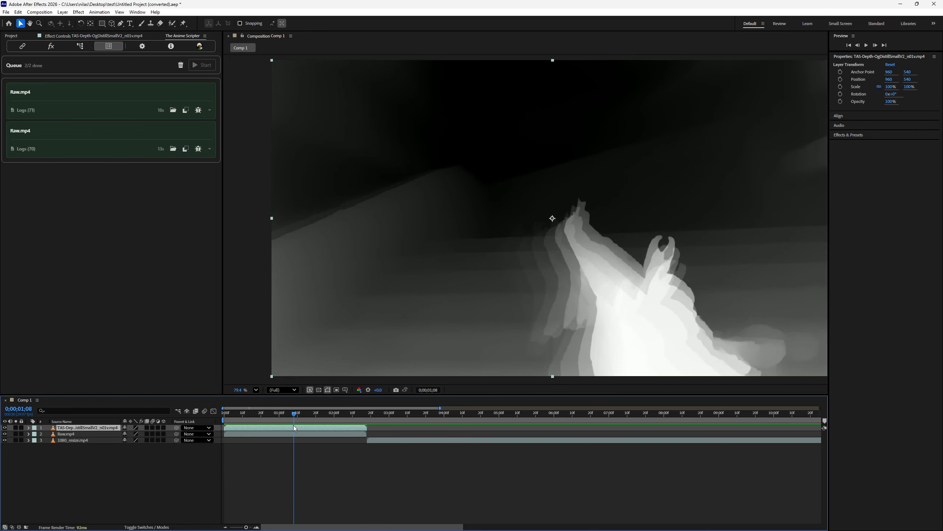
- Remove both finished Raw.mp4 jobs from the queue and hide the depth map layer
left_click(207, 92)
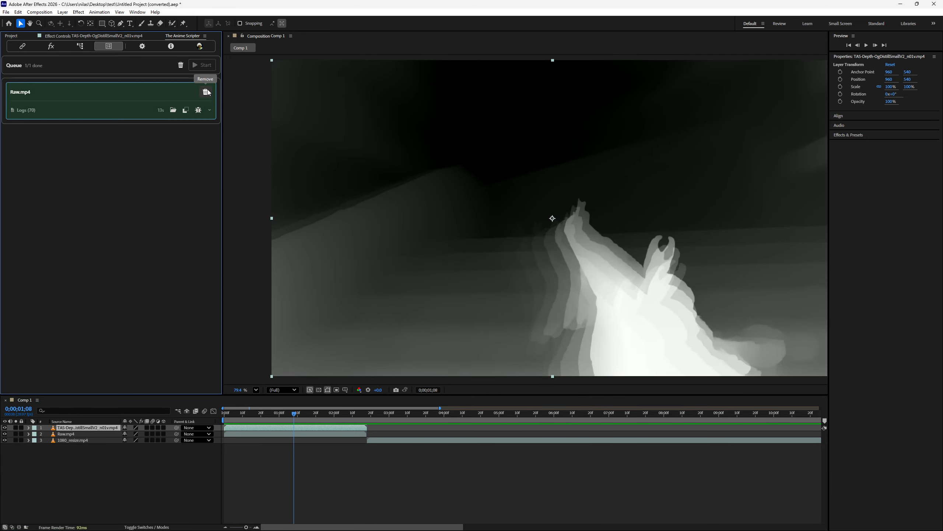
left_click(206, 92)
left_click(256, 429)
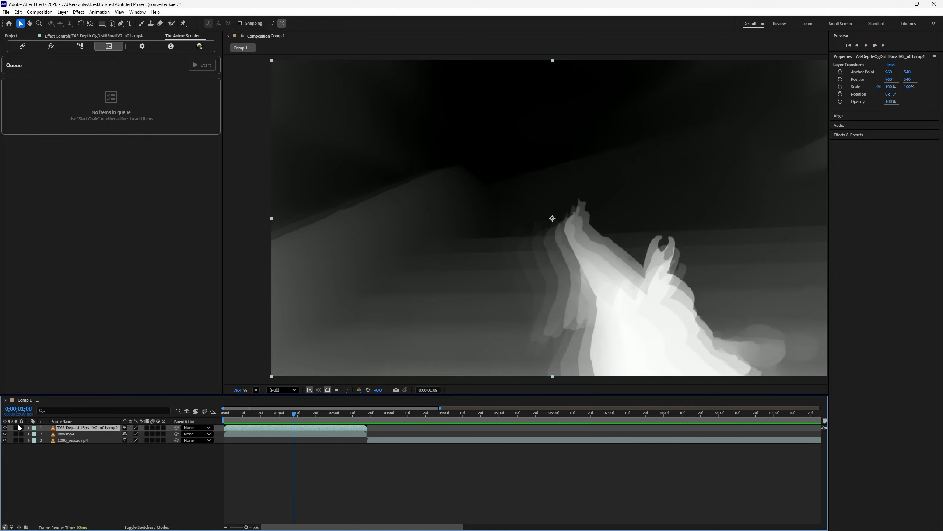
left_click(5, 428)
- Extract a new depth map of Raw.mp4 after revisiting the depth map settings, and show the job's logs in the queue
left_click(281, 434)
left_click_drag(295, 414, 219, 412)
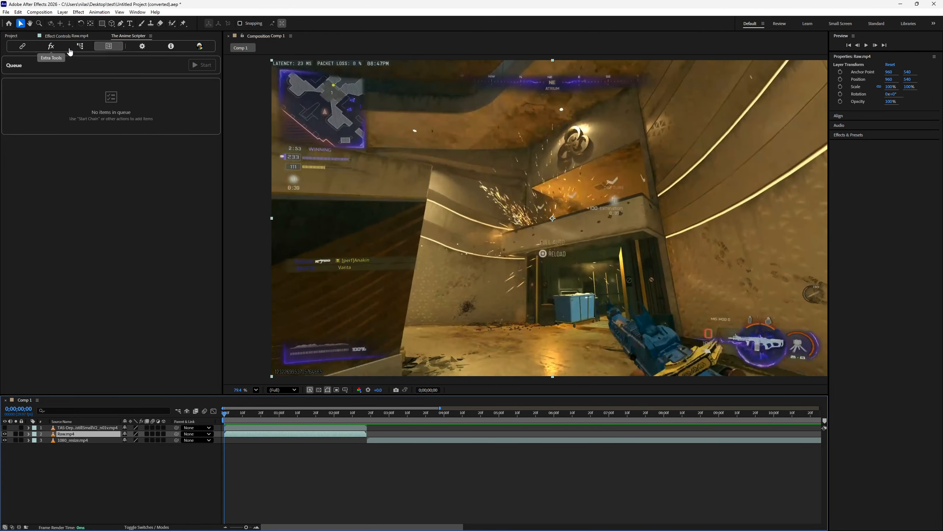
left_click(52, 46)
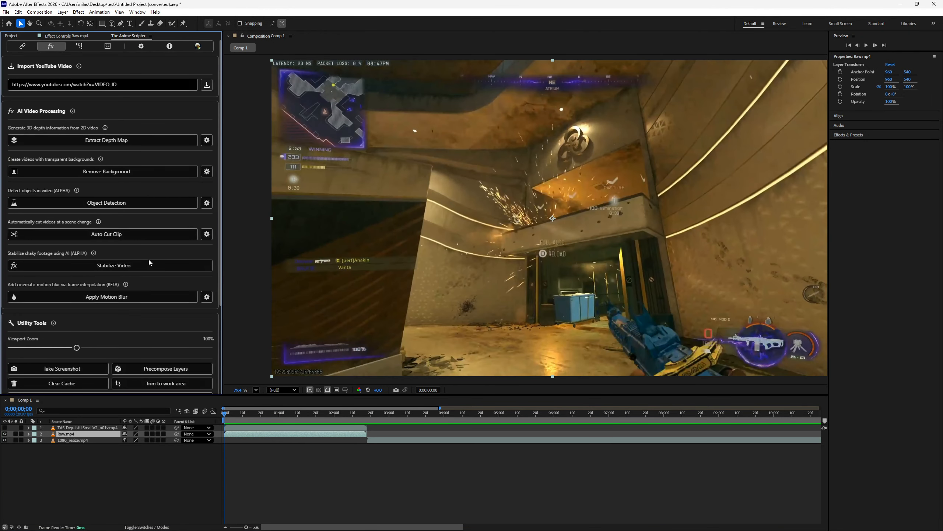
left_click(206, 141)
left_click(201, 170)
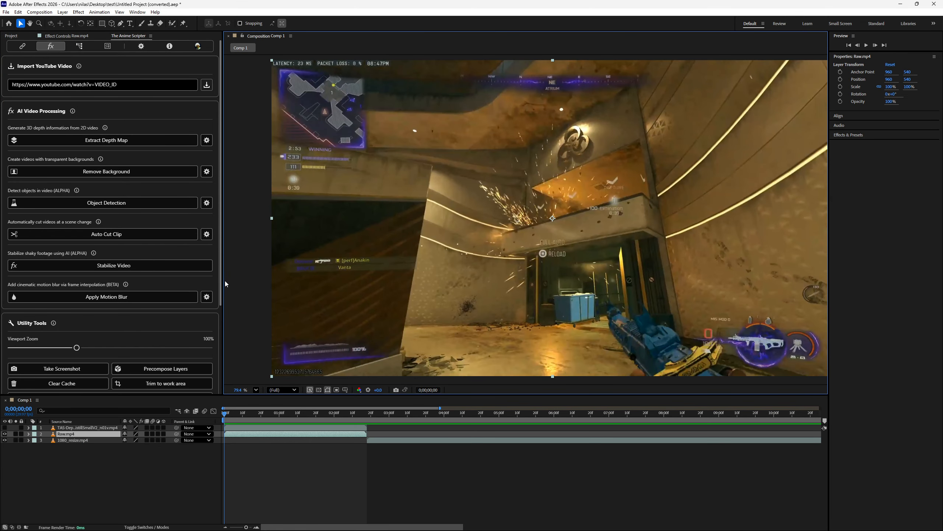
left_click(108, 46)
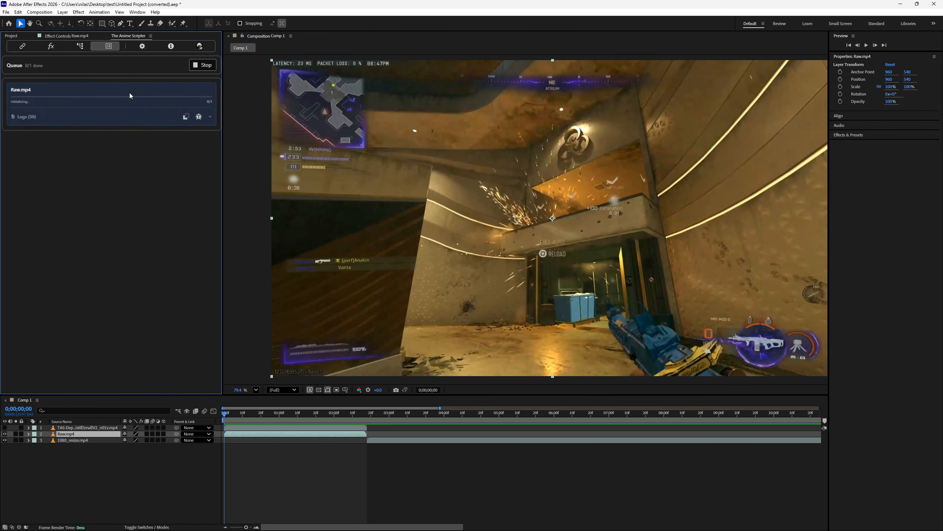
left_click(212, 116)
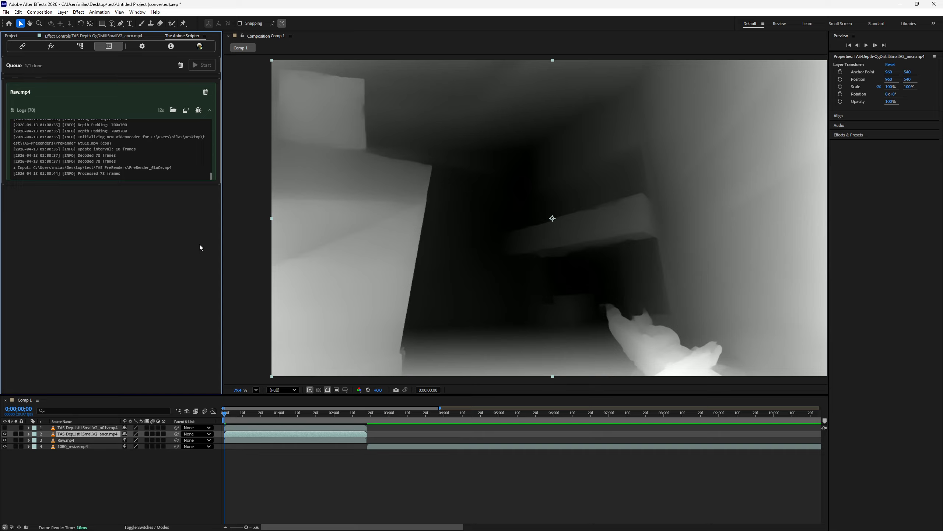
- Play back the new depth map from the start, then play the first depth map for comparison
left_click_drag(226, 414, 207, 420)
key("space")
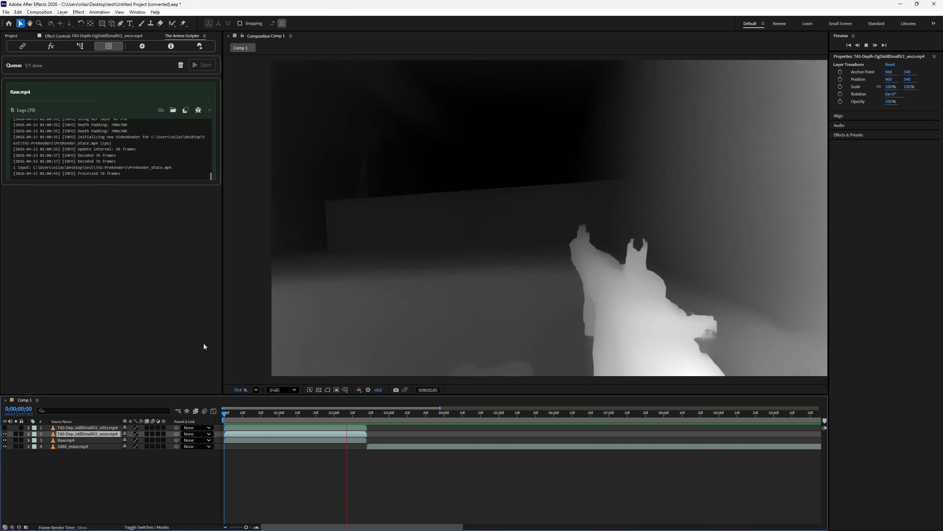
key("space")
key("Home")
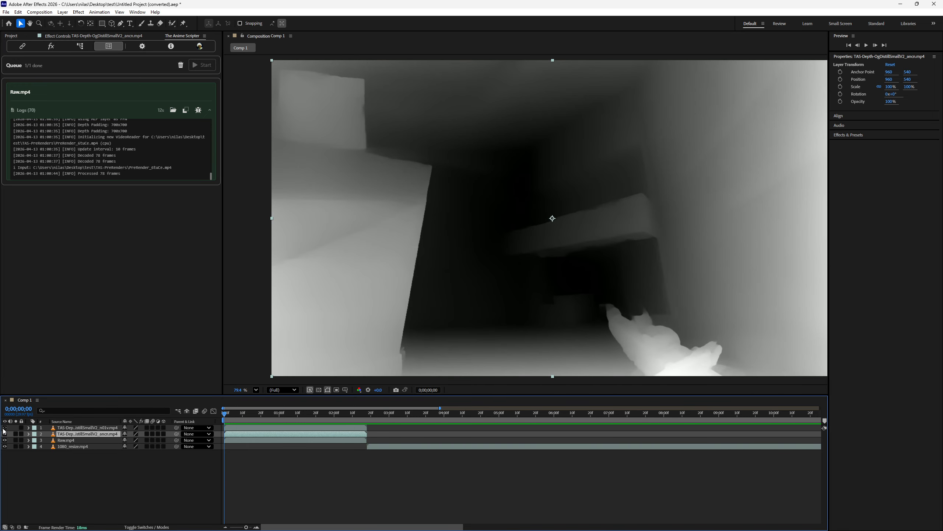
key("space")
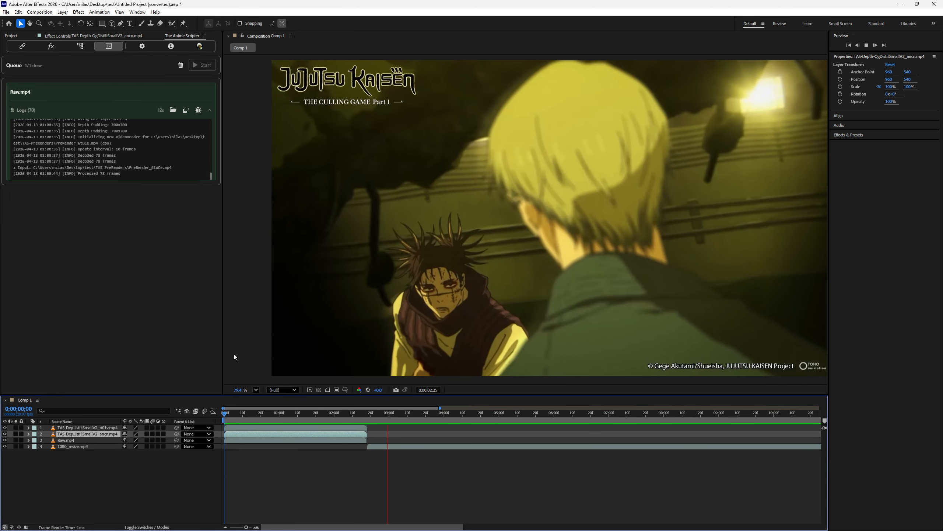
key("space")
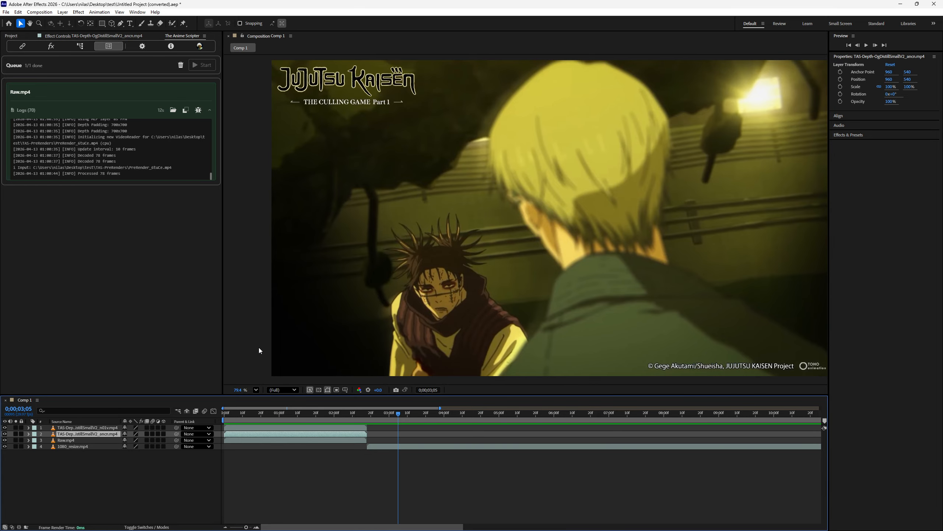
- Hide both generated depth map layers and return the playhead to the start of the composition
left_click_drag(398, 413, 374, 438)
left_click(5, 427)
left_click(7, 436)
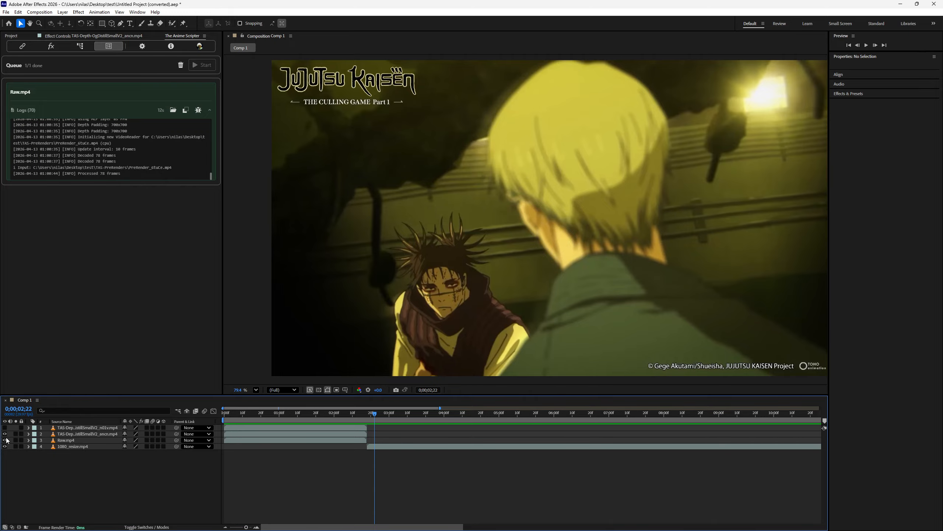
left_click(5, 434)
key("Home")
- Delete both depth map layers from the composition
left_click(256, 428)
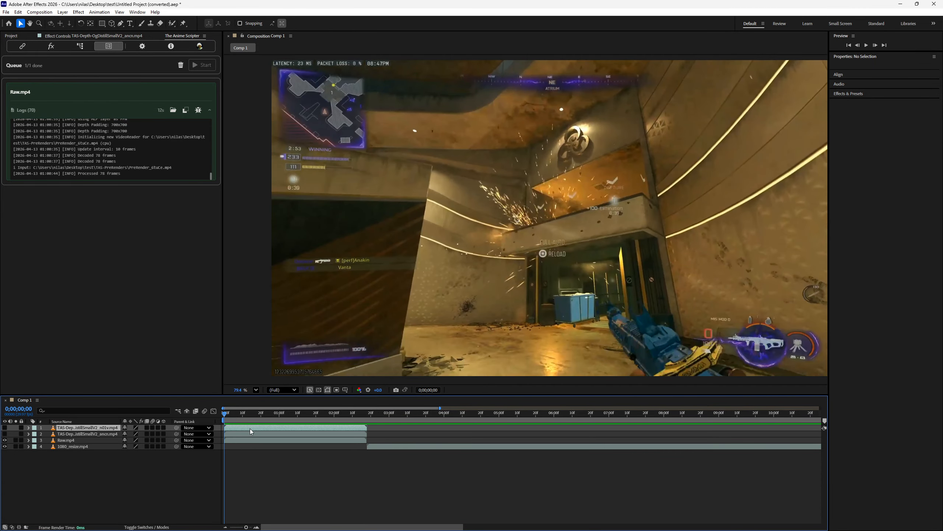
left_click(255, 439, "shift")
left_click(256, 439, "ctrl")
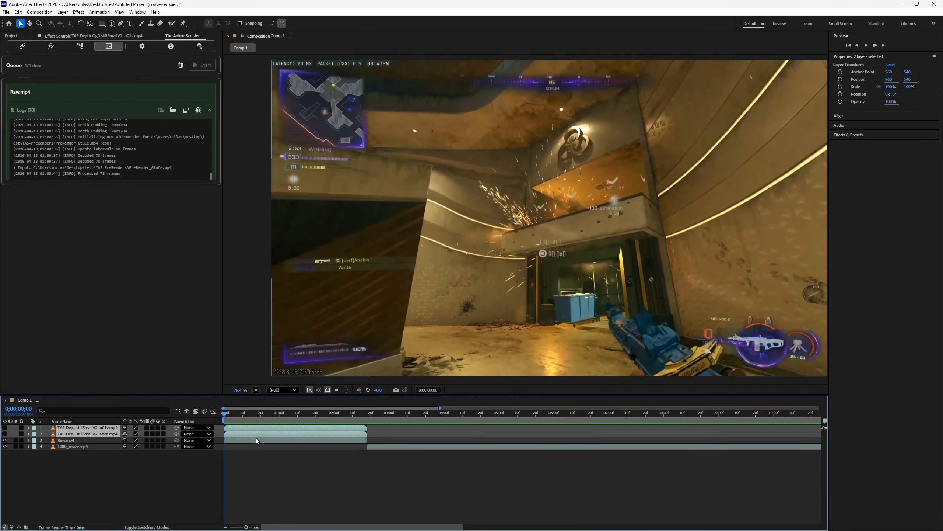
key("Delete")
- Review the available blur factors and blur weighting options in the motion blur settings for the Raw.mp4 layer
left_click(58, 43)
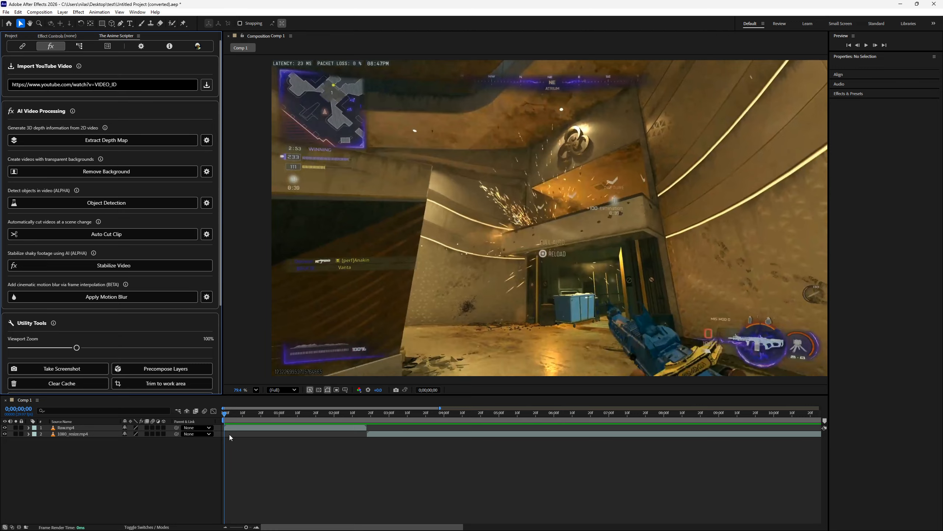
left_click(232, 428)
left_click(207, 297)
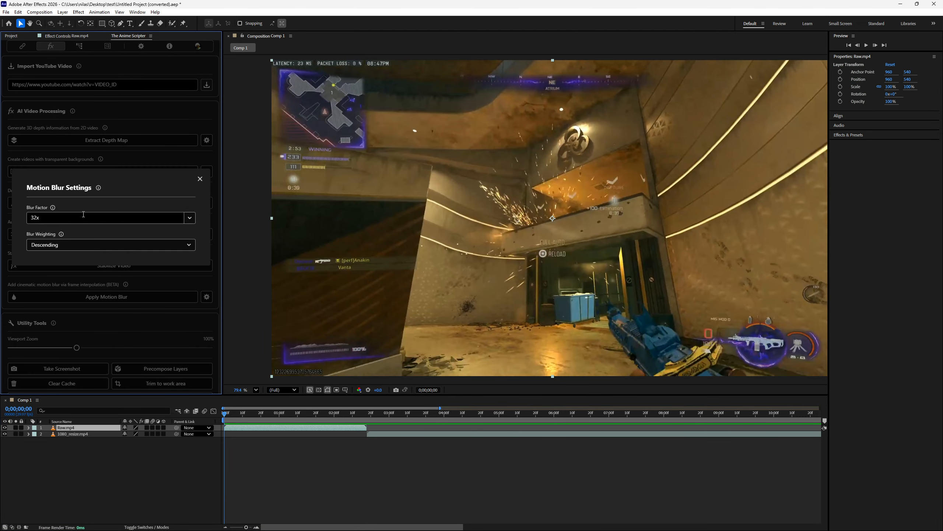
left_click(193, 223)
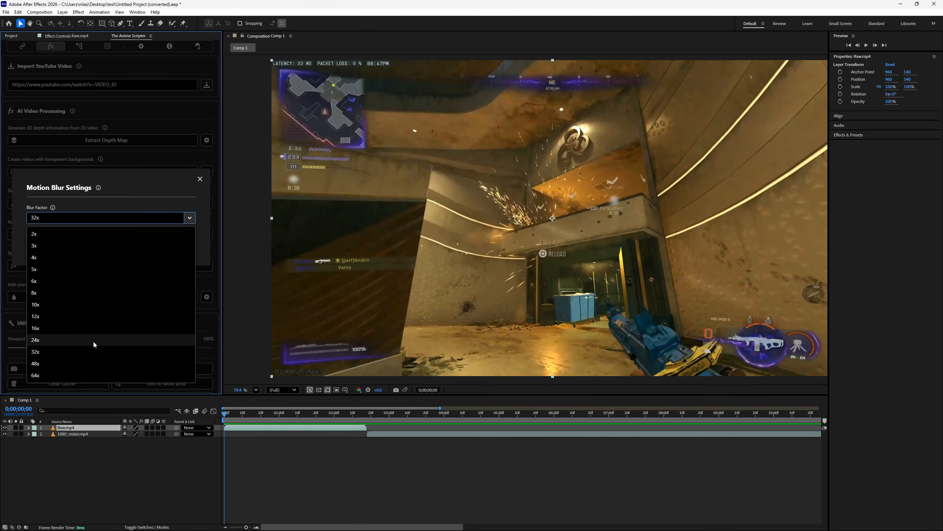
left_click(189, 196)
left_click(156, 247)
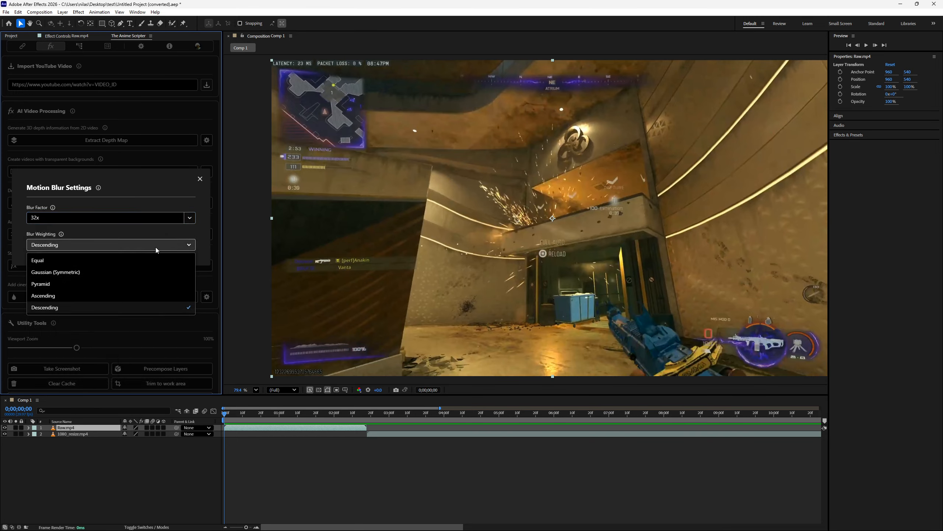
left_click(156, 246)
left_click(202, 181)
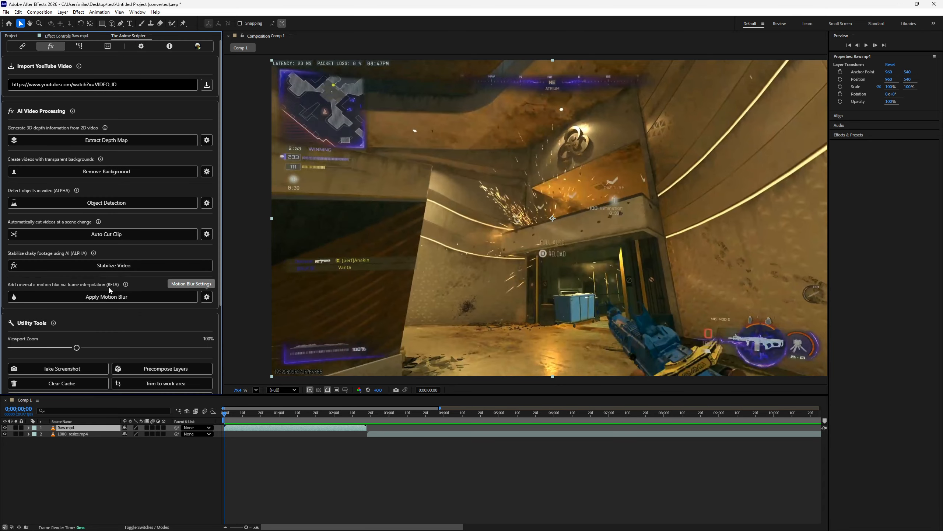
- Revisit the motion blur settings and choose Descending as the blur weighting
left_click(207, 296)
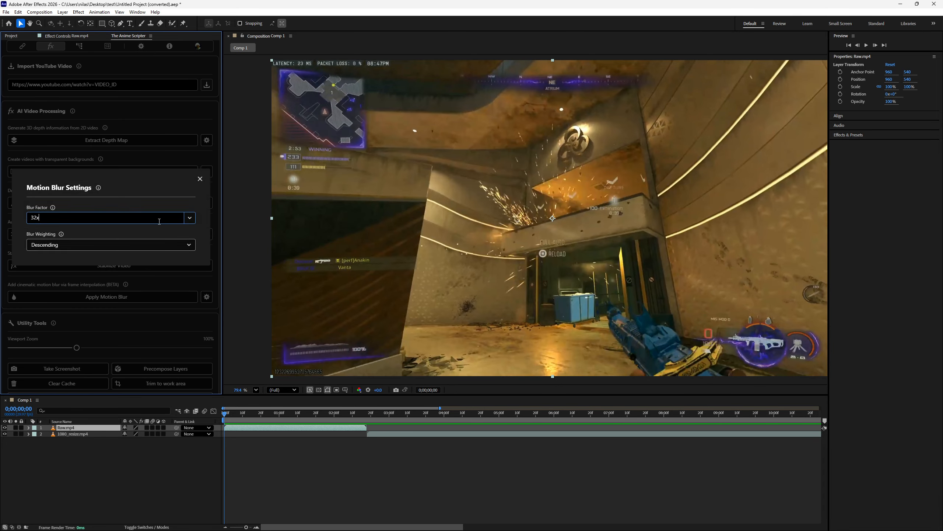
left_click(189, 217)
left_click(191, 235)
left_click(42, 247)
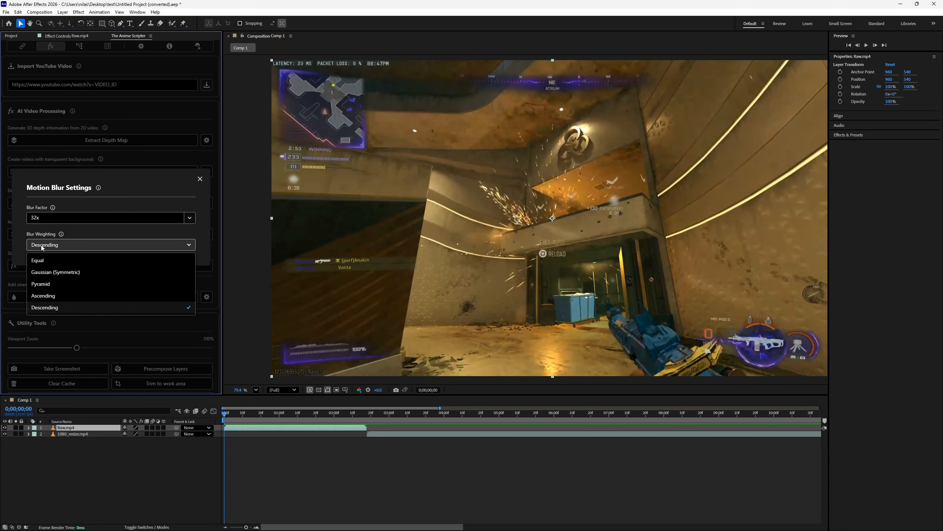
left_click(63, 235)
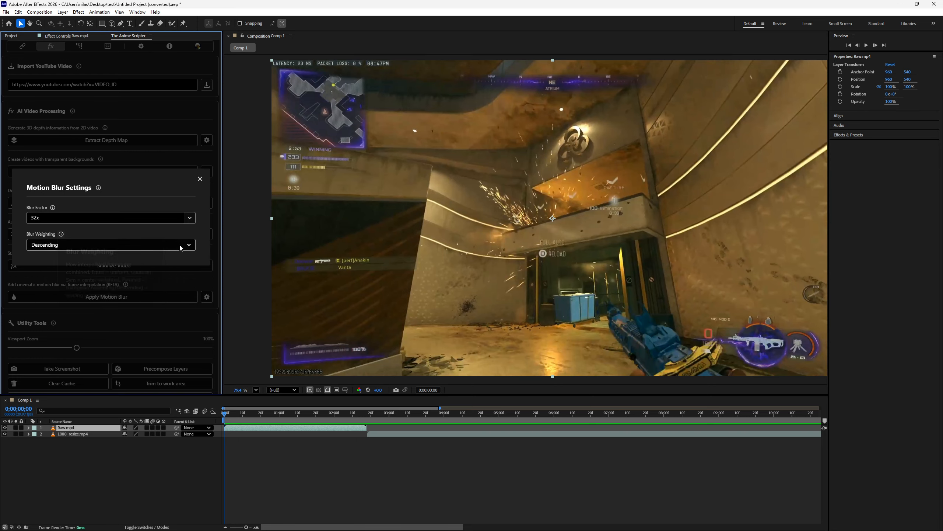
left_click(160, 245)
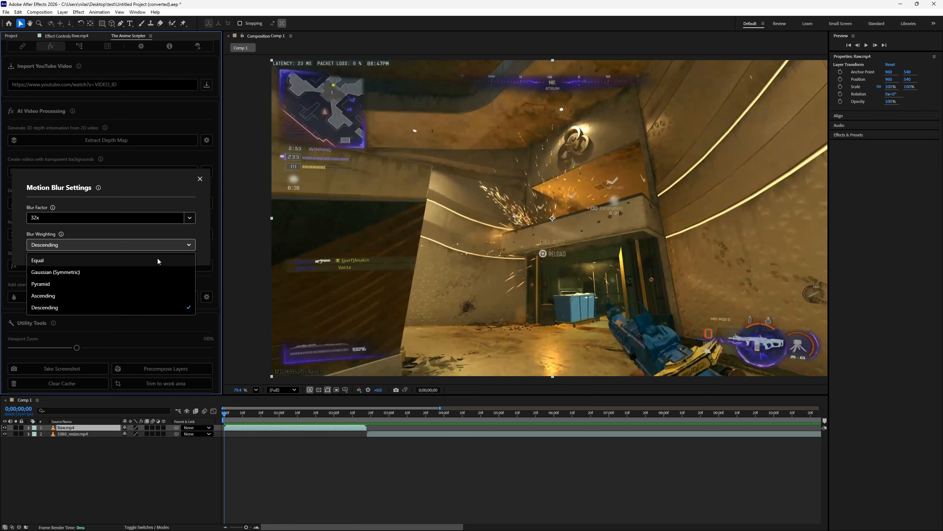
left_click(66, 307)
left_click(200, 179)
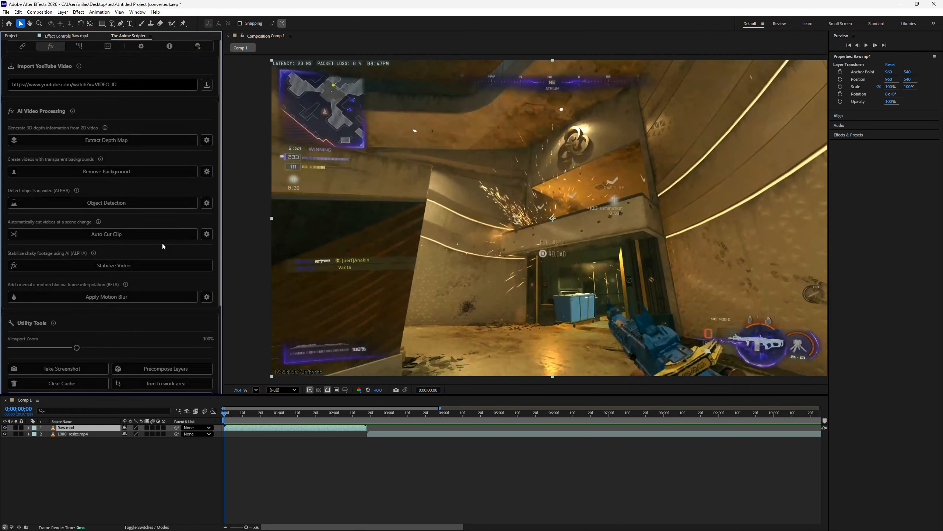
- Apply motion blur to Raw.mp4 and remove the finished depth map job from the processing queue
left_click(130, 298)
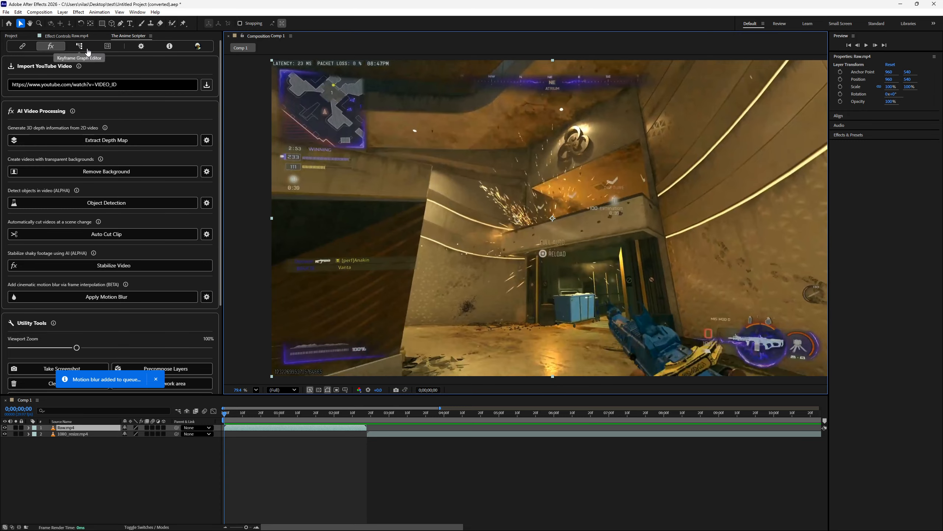
left_click(79, 51)
left_click(108, 45)
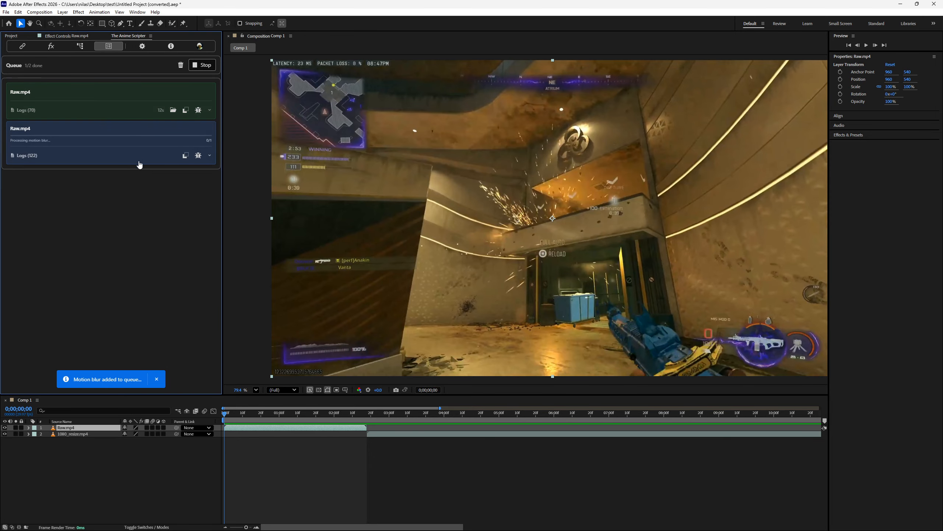
left_click(204, 91)
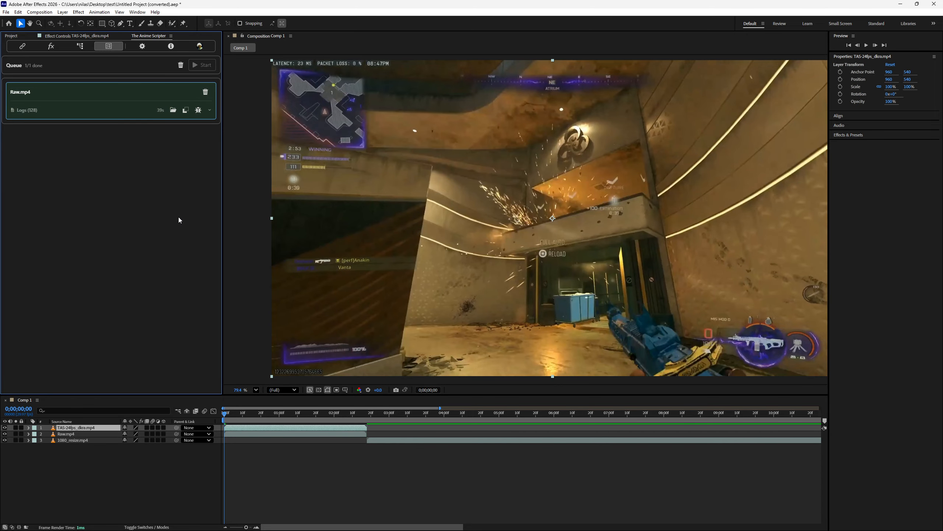
- Examine the motion-blurred clip up close at several frames between 0;00;00;20 and 0;00;01;00
left_click_drag(223, 415, 270, 418)
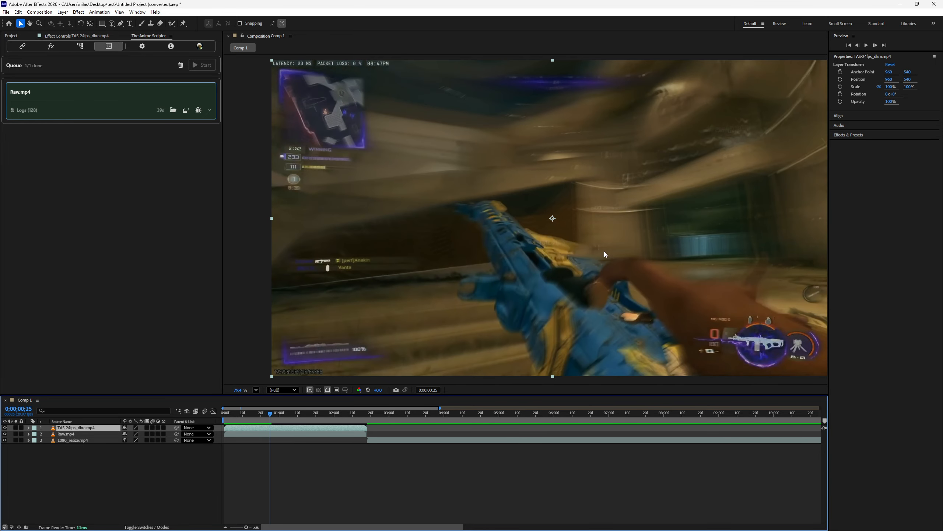
left_click_drag(578, 240, 412, 281)
scroll(613, 230, "up", 3)
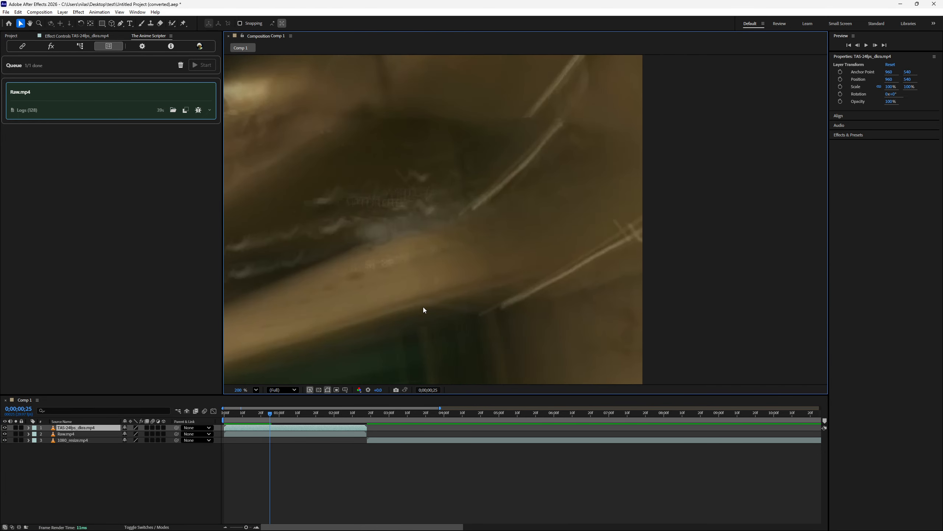
left_click_drag(270, 414, 261, 415)
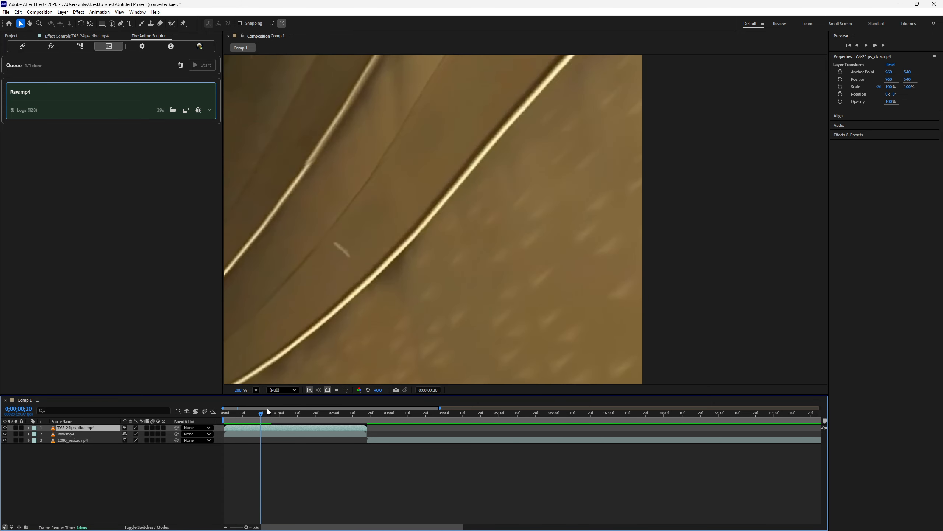
scroll(359, 319, "up", 1)
left_click_drag(391, 317, 555, 311)
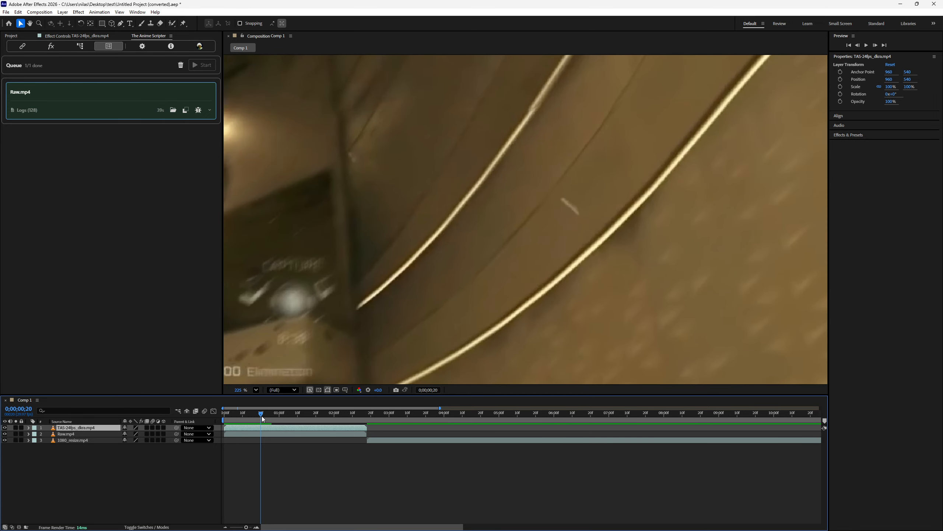
key("Page_Down")
key("Page_Down")
left_click_drag(266, 418, 280, 415)
scroll(362, 319, "down", 2)
left_click_drag(370, 326, 602, 198)
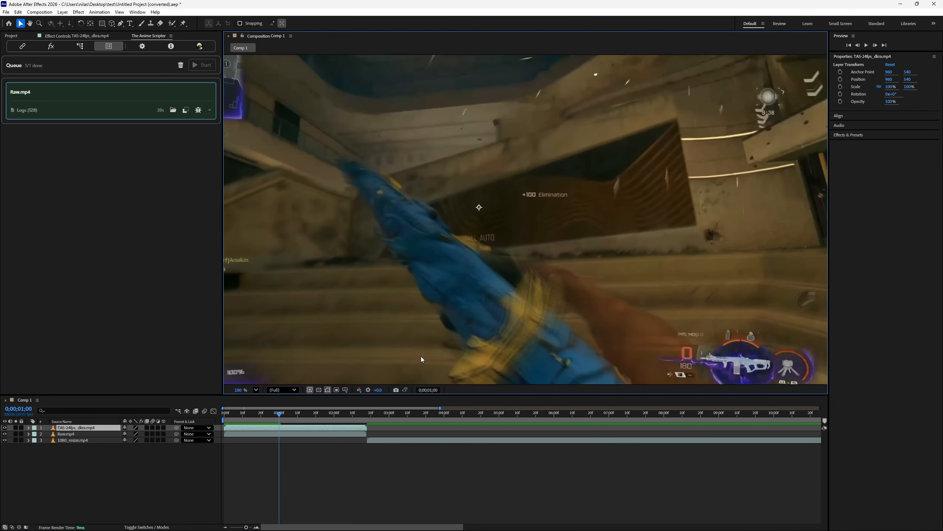
- Inspect the blur around the weapon and the ammo counter at 0;00;00;08
left_click_drag(279, 414, 240, 428)
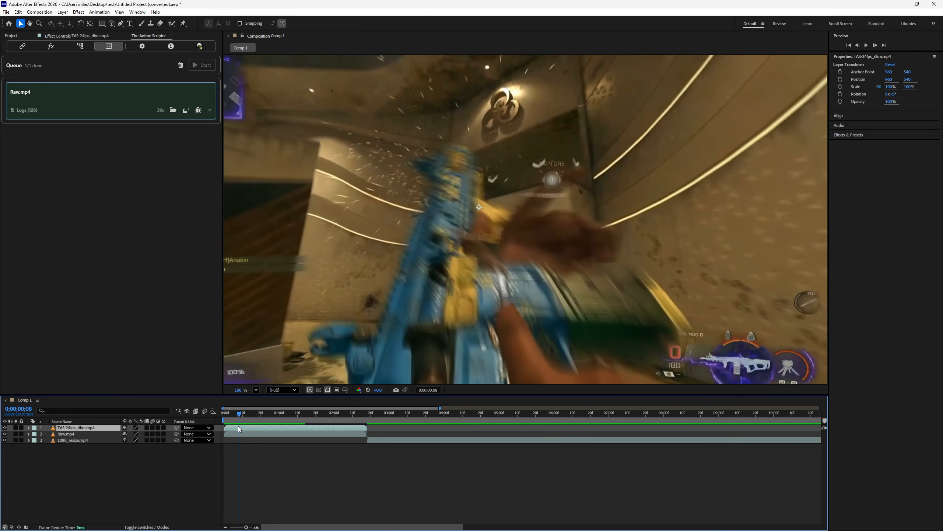
scroll(590, 348, "up", 8)
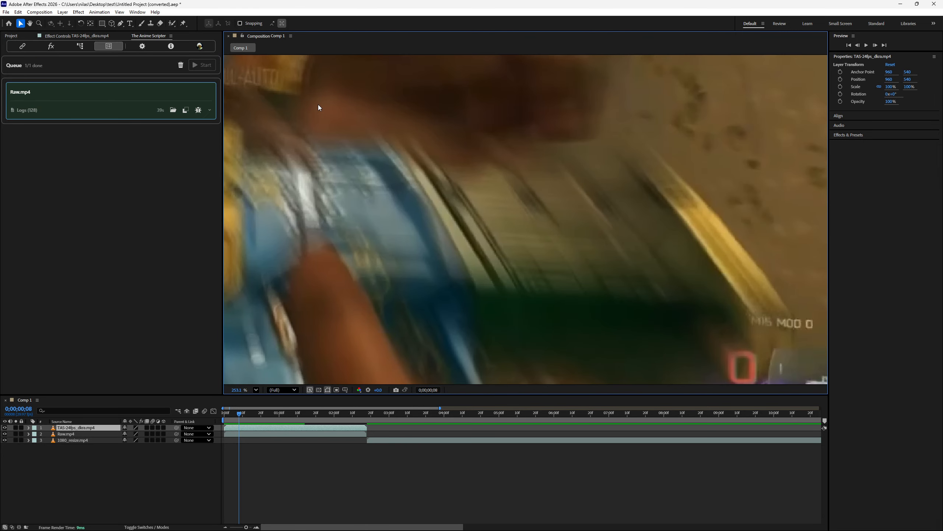
scroll(314, 108, "down", 4)
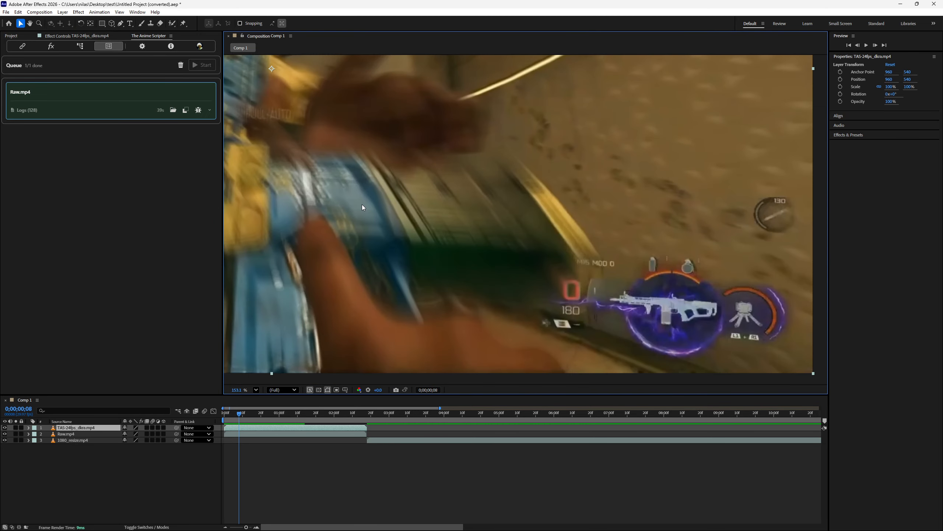
scroll(703, 305, "up", 6)
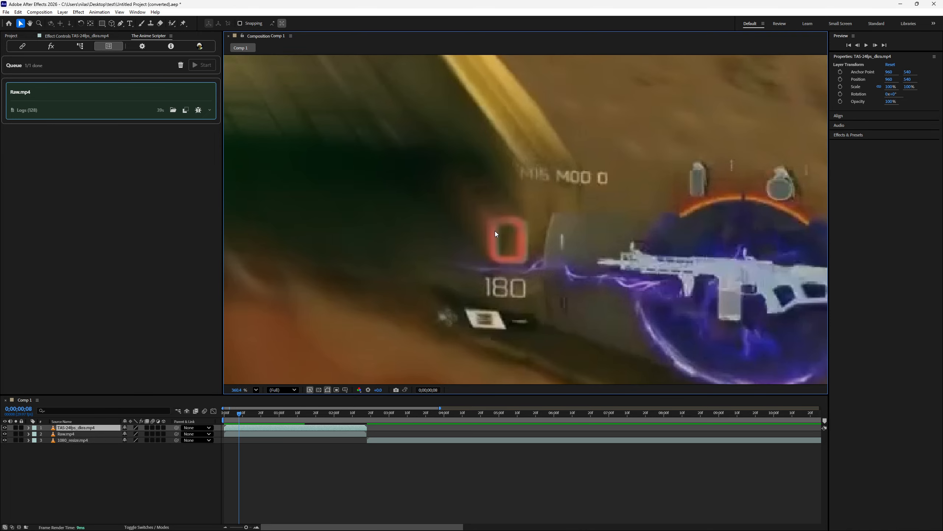
left_click_drag(505, 248, 470, 226)
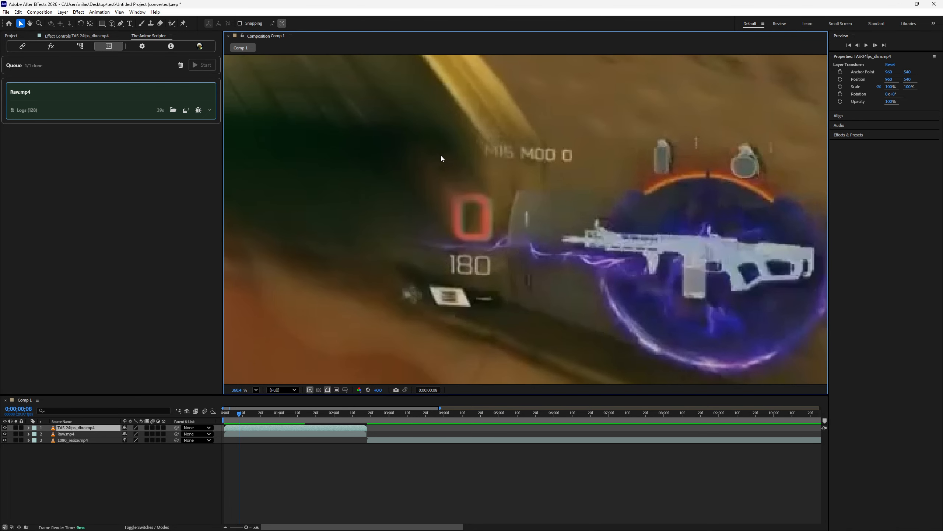
scroll(550, 253, "down", 4)
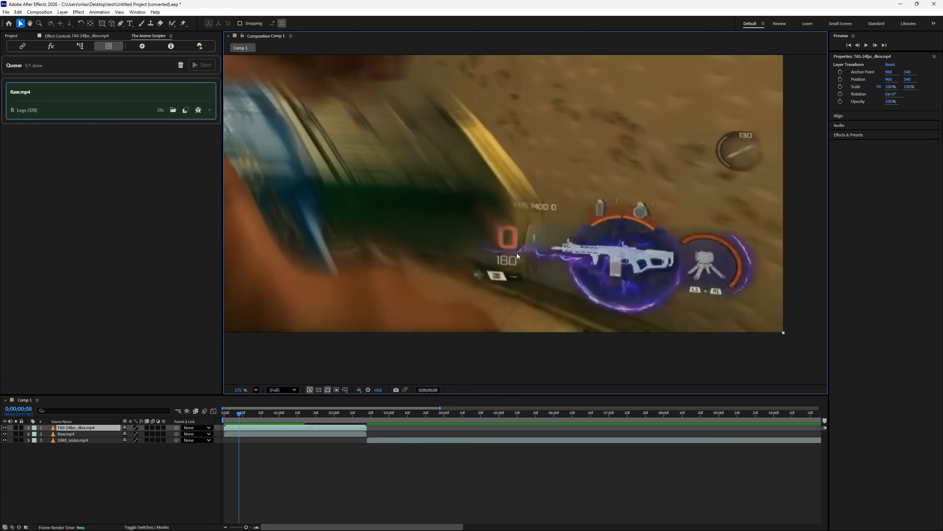
scroll(457, 252, "down", 1)
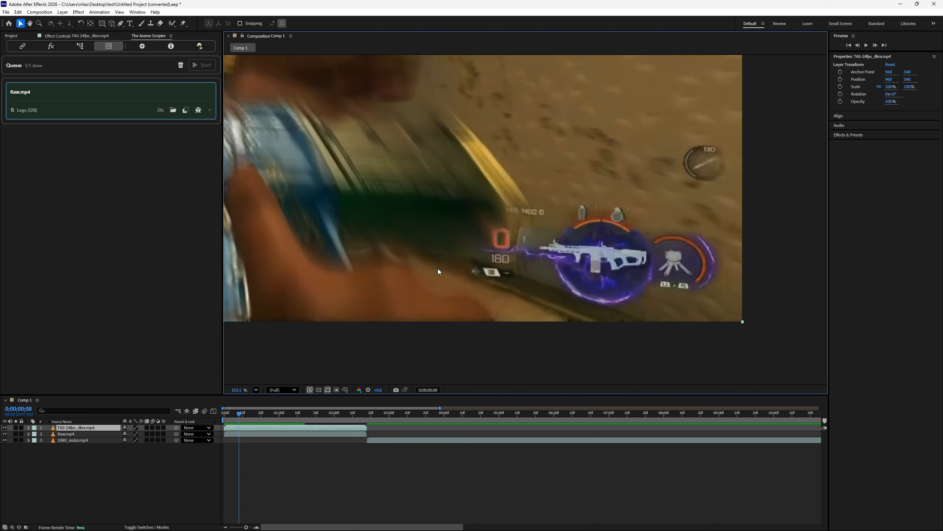
left_click_drag(438, 269, 647, 340)
scroll(563, 300, "down", 2)
scroll(582, 304, "down", 4)
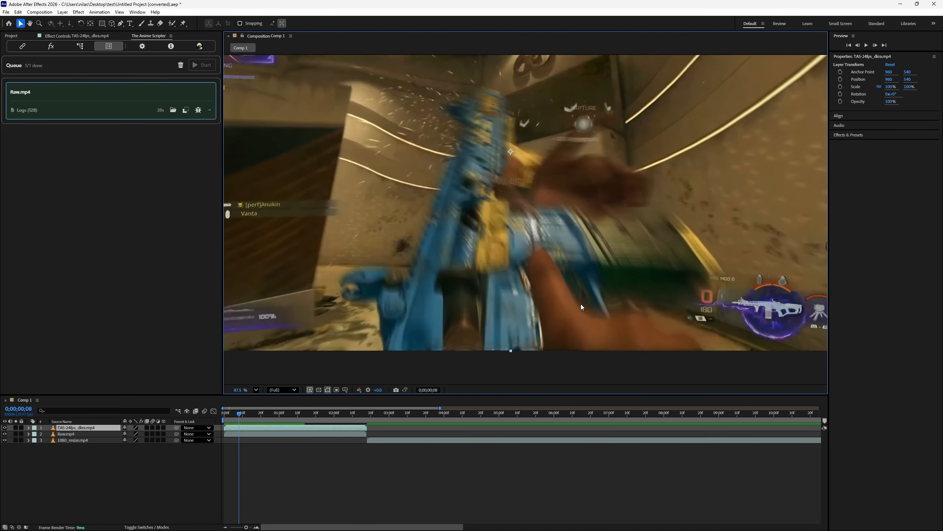
scroll(556, 294, "up", 1)
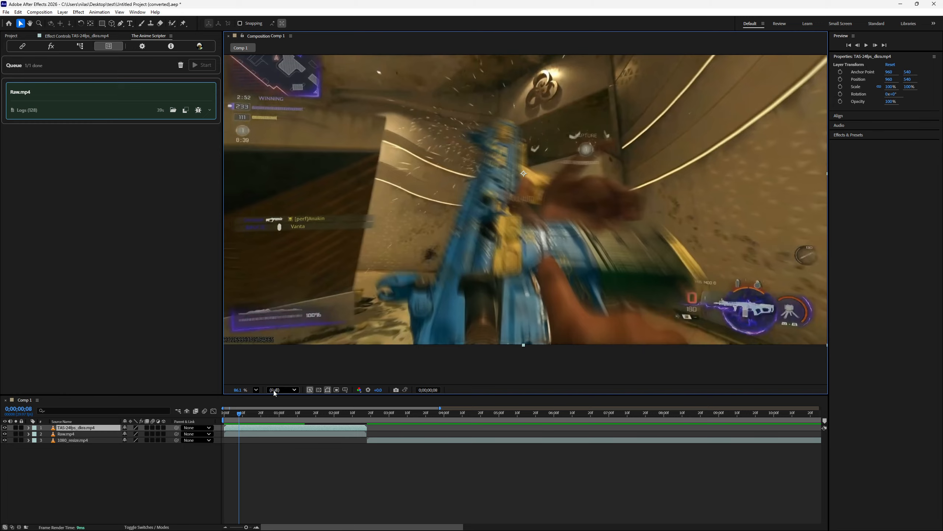
- View the blurred frame at 0;00;01;02 in full and select Auto as the preview resolution
left_click_drag(239, 413, 284, 420)
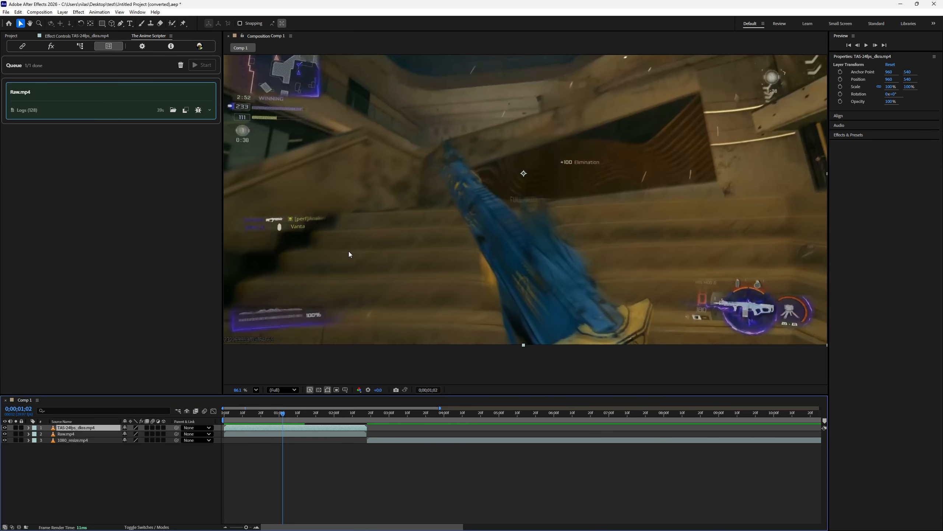
key("h")
left_click_drag(487, 257, 499, 312)
key("v")
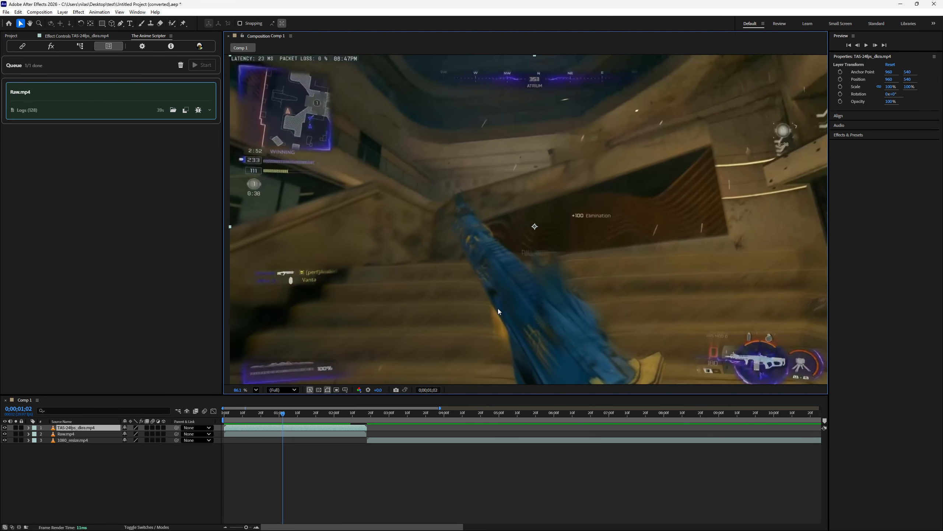
key("shift+/")
left_click(279, 392)
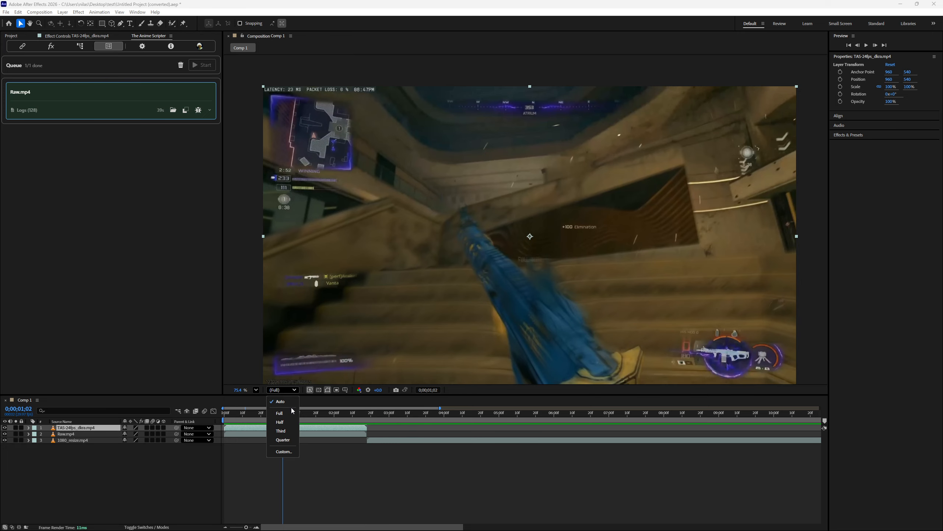
left_click(291, 402)
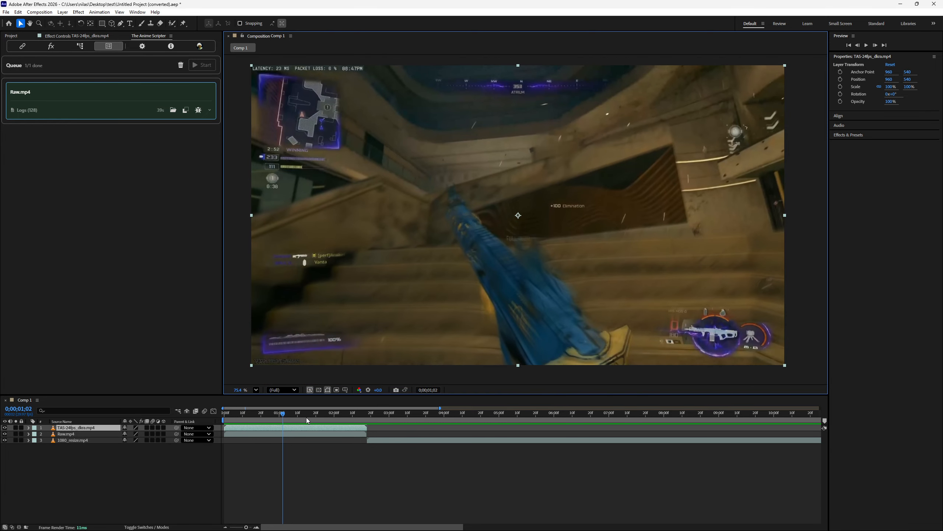
- Inspect the motion blur near the end of the clip, at 0;00;02;13
left_click_drag(292, 415, 358, 416)
scroll(504, 289, "up", 5)
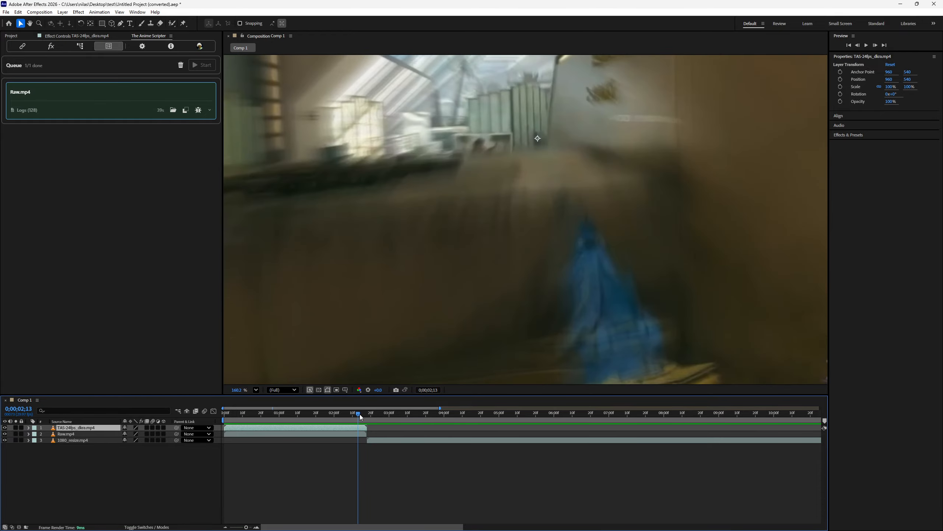
key("h")
left_click_drag(523, 295, 454, 204)
scroll(499, 284, "down", 5)
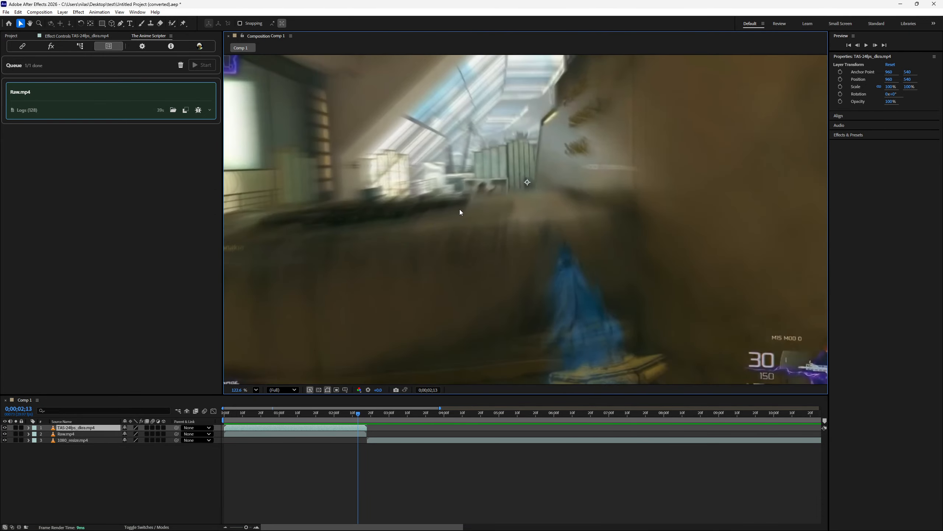
key("v")
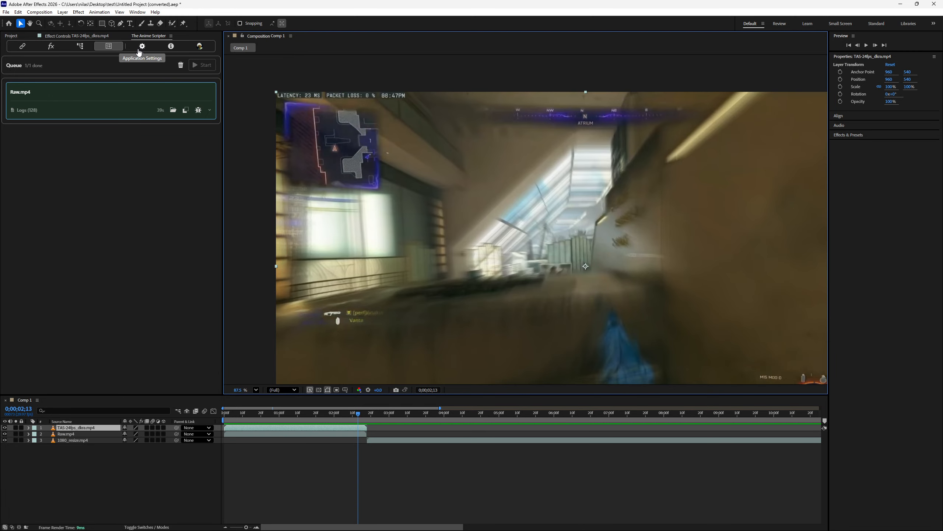
left_click(80, 45)
left_click(108, 45)
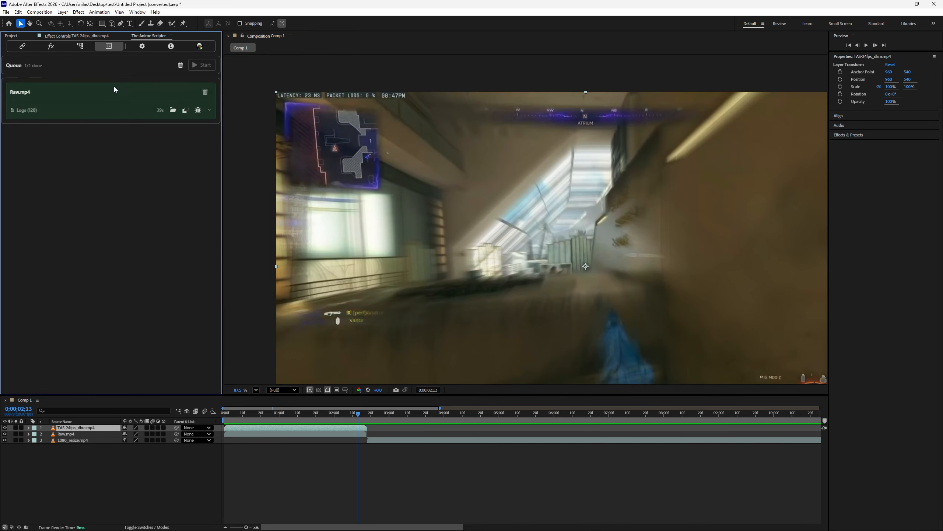
- Look over The Anime Scripter's AI video processing and utility tools, and bring up its extension settings
left_click(51, 46)
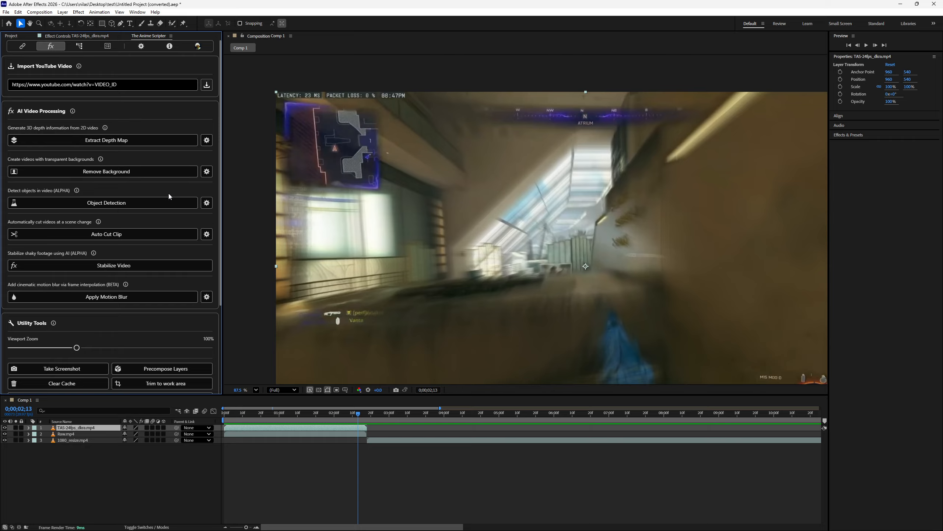
scroll(168, 193, "down", 3)
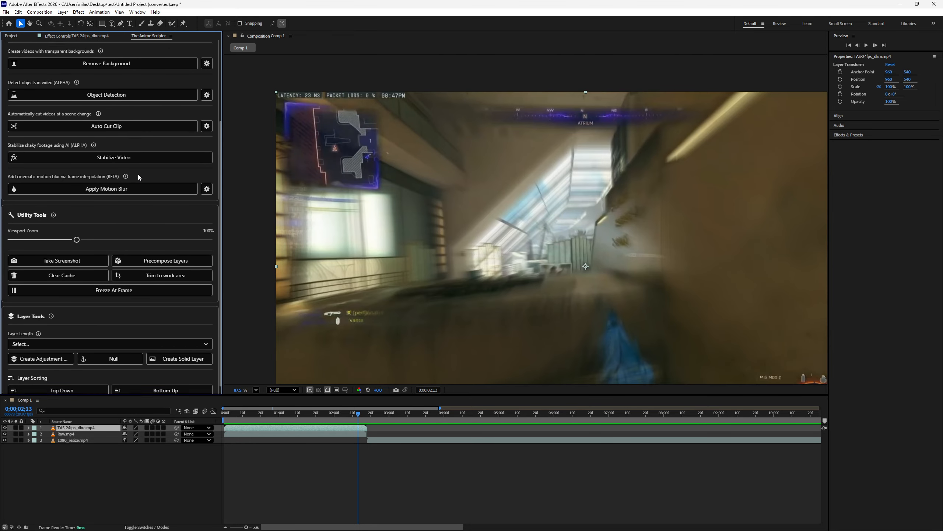
scroll(138, 174, "up", 4)
left_click(142, 47)
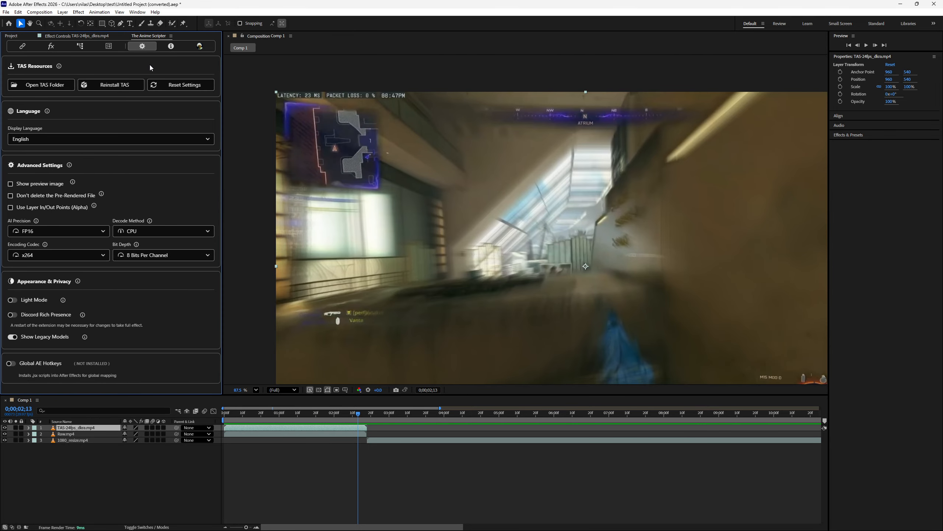
- Turn off the Interpolate, Sharpen and Upscale stages in the Processing Pipeline
left_click(22, 46)
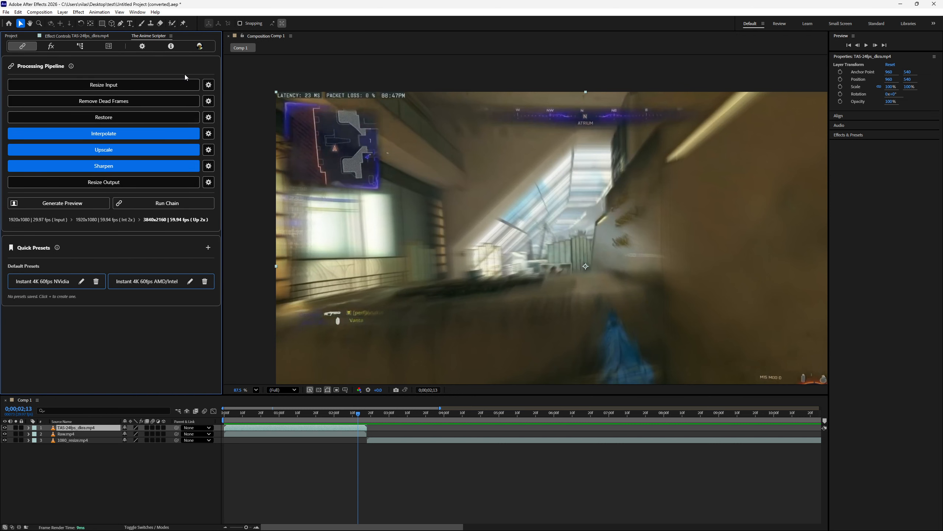
left_click(185, 135)
left_click(177, 166)
left_click(173, 149)
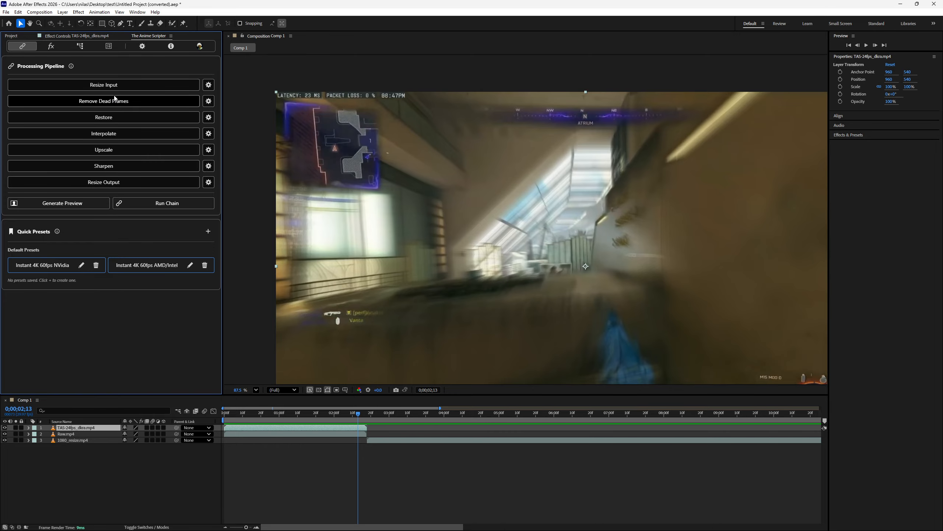
- View the Remove Dead Frames settings and the TensorRT and DirectML models offered for upscaling, keeping the options as they are
left_click(208, 101)
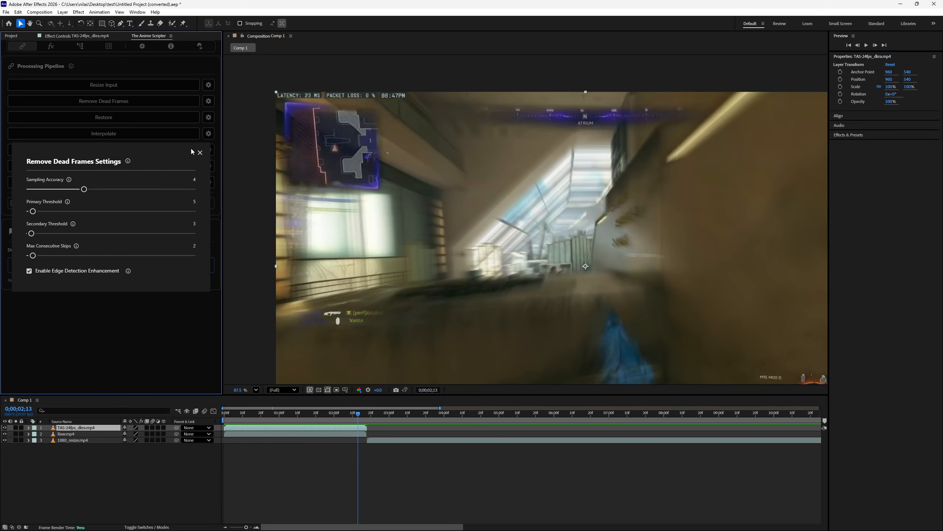
left_click(203, 152)
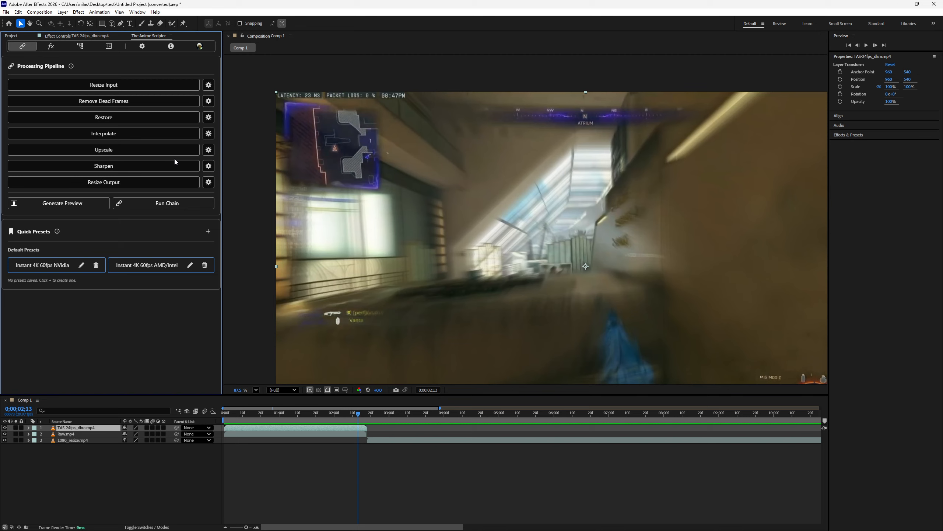
left_click(206, 150)
left_click(114, 253)
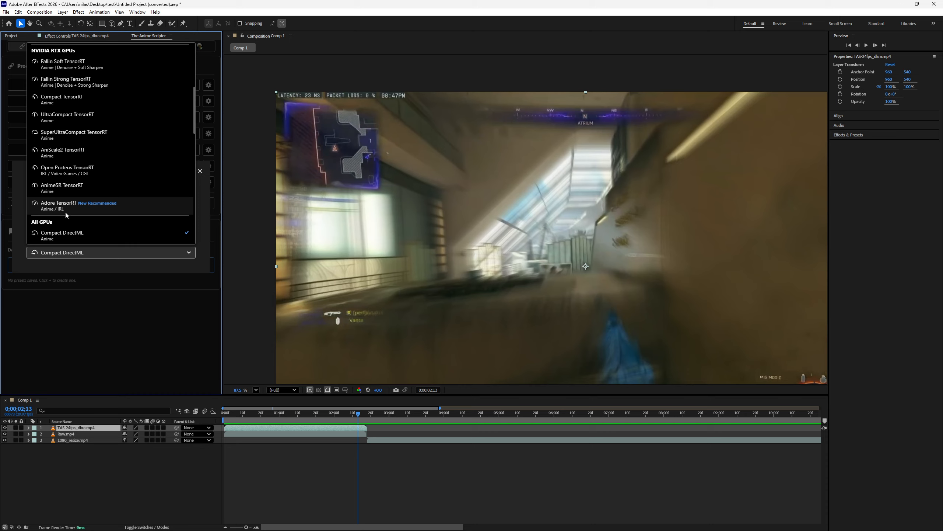
left_click(209, 189)
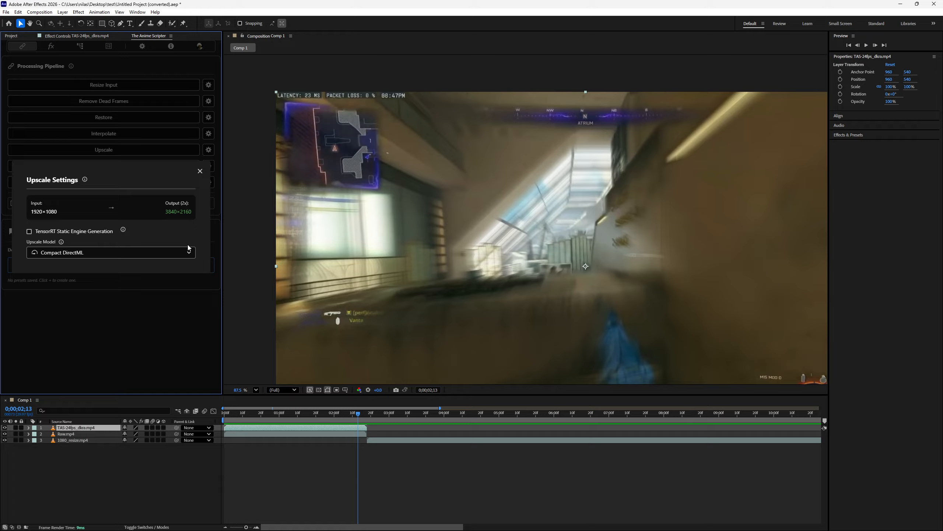
left_click(200, 171)
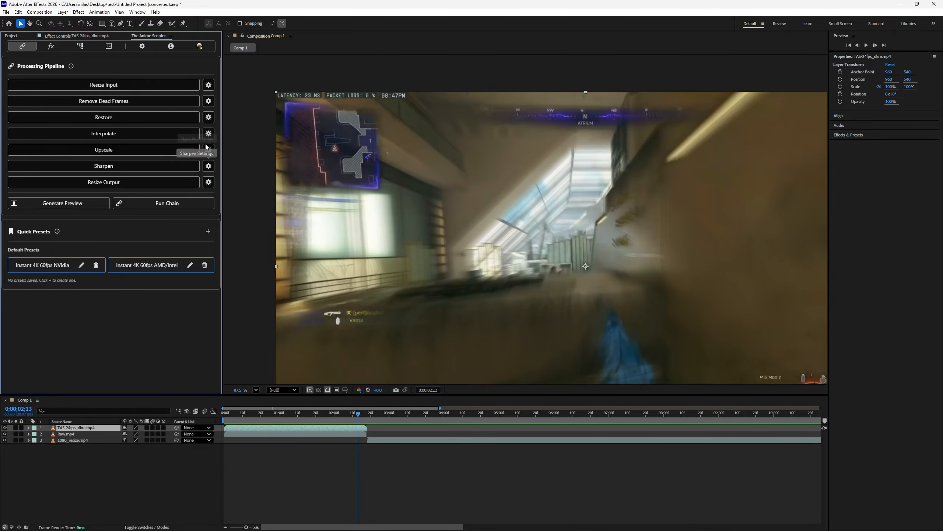
- Examine the full upscale model list down to the Legacy Models section without choosing another model
left_click(208, 150)
left_click(108, 252)
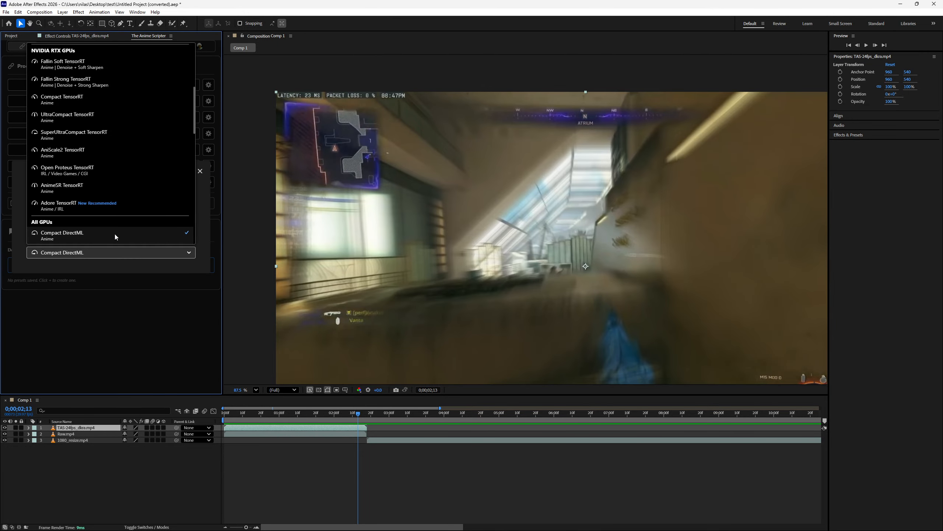
scroll(114, 219, "down", 3)
scroll(116, 206, "down", 3)
scroll(116, 210, "up", 6)
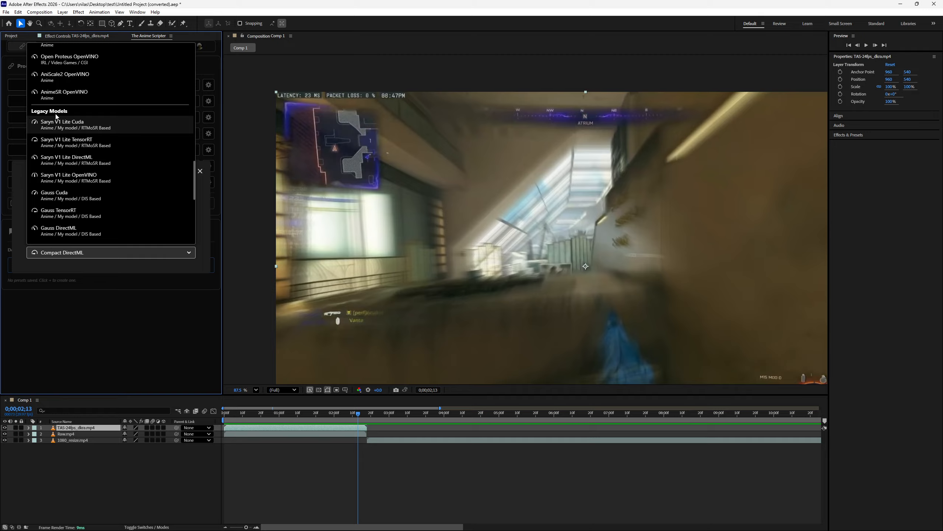
scroll(57, 157, "down", 5)
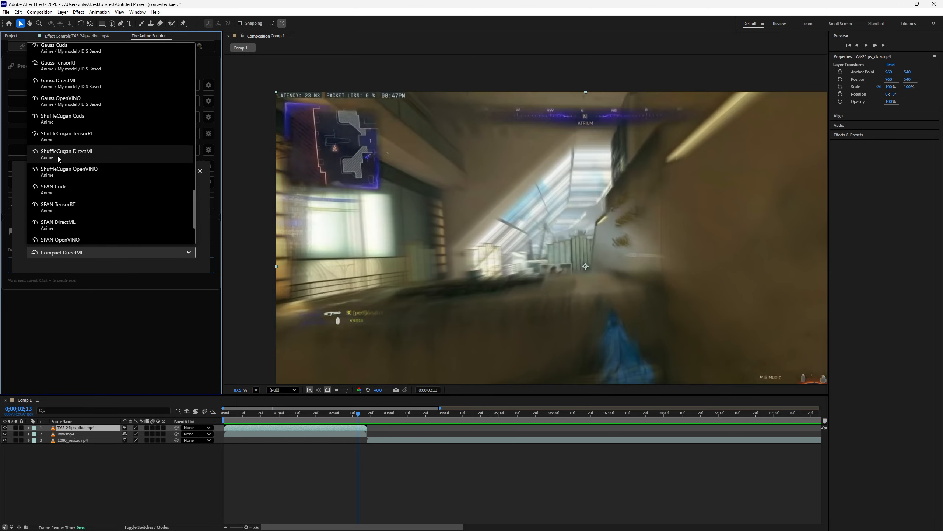
scroll(56, 157, "down", 1)
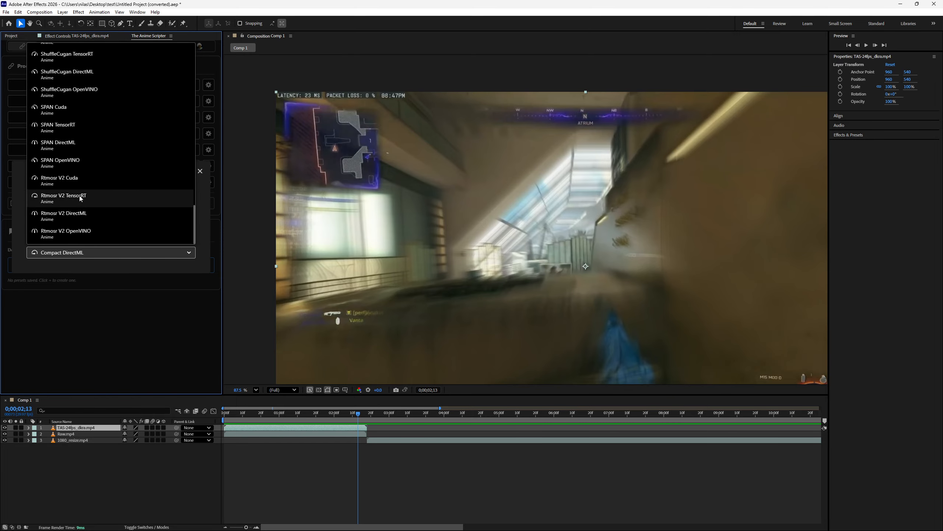
scroll(80, 195, "up", 5)
left_click(202, 174)
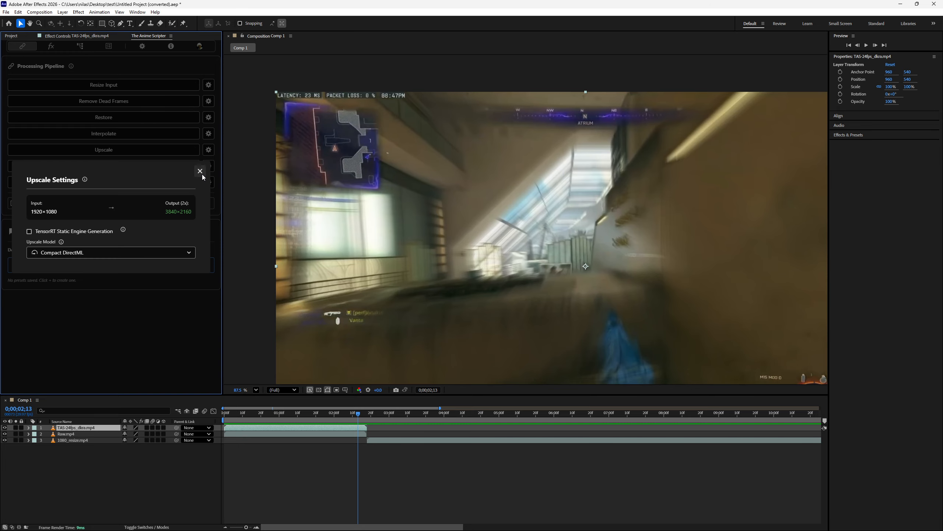
left_click(200, 171)
- Turn off Show Legacy Models in the extension settings, and switch Light Mode on and back off
left_click(143, 46)
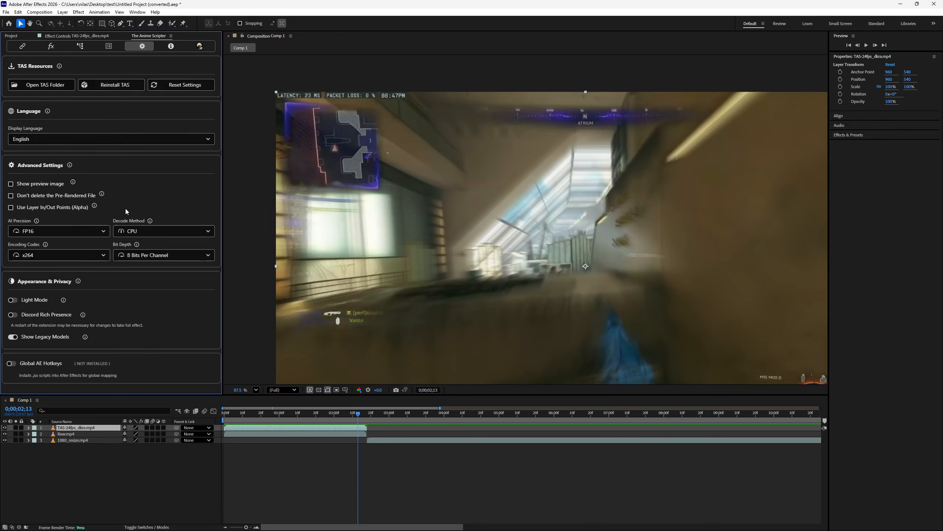
left_click(12, 338)
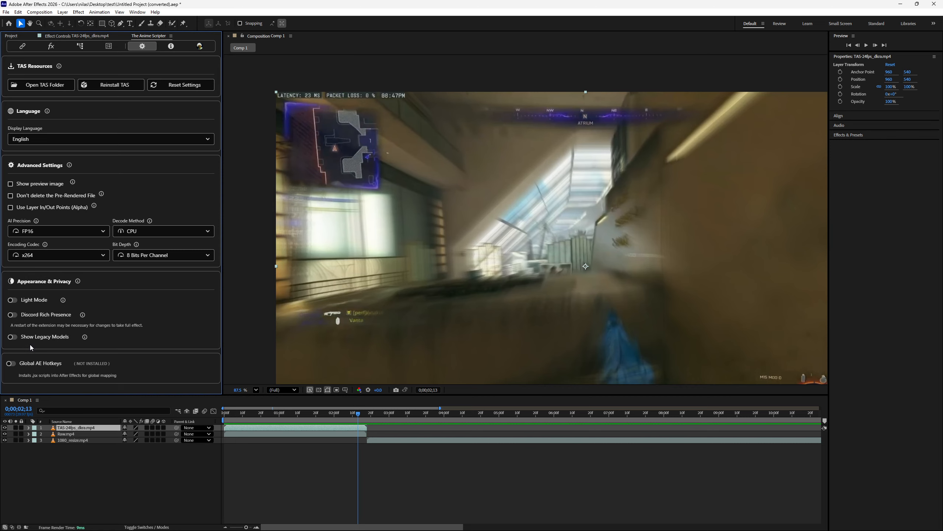
left_click(12, 300)
left_click(12, 300)
- Examine the interpolation models offered for NVIDIA, RTX, Intel and other GPUs in the Interpolate settings
left_click(22, 46)
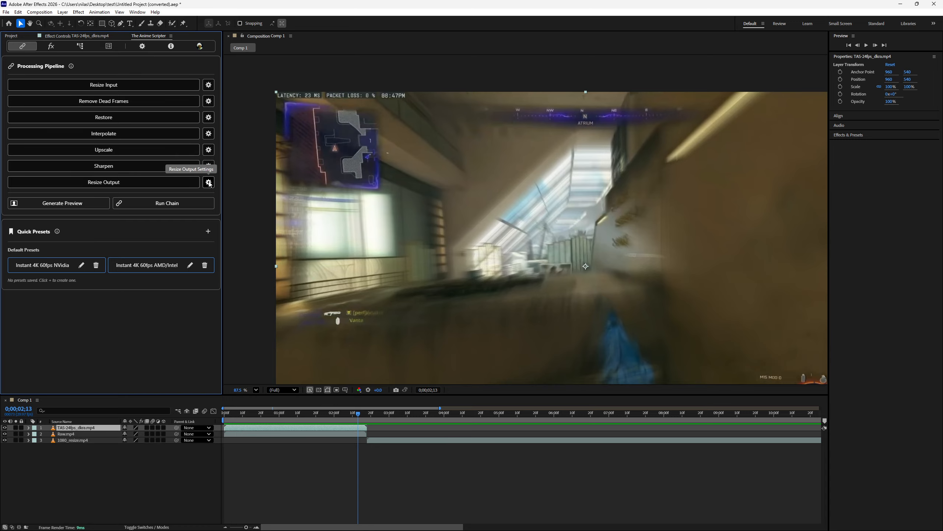
left_click(208, 133)
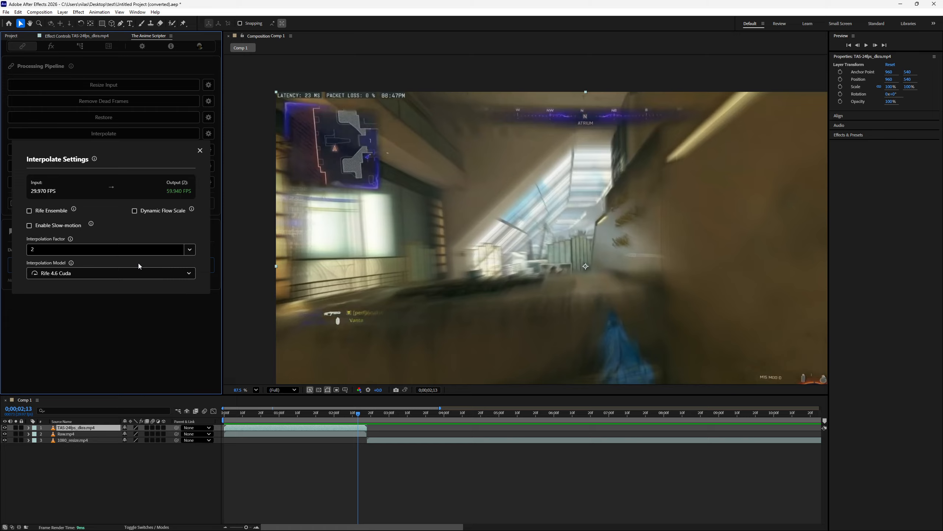
left_click(139, 267)
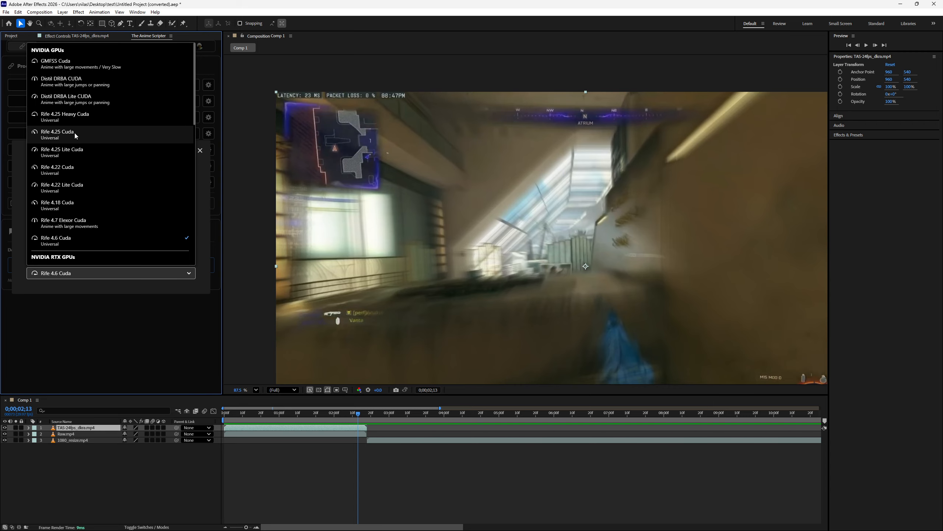
scroll(70, 220, "down", 1)
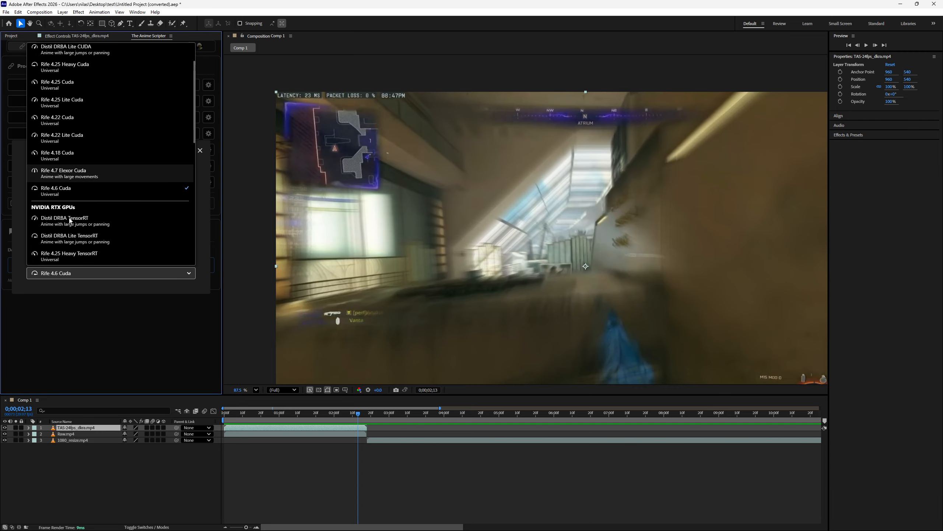
scroll(70, 219, "down", 7)
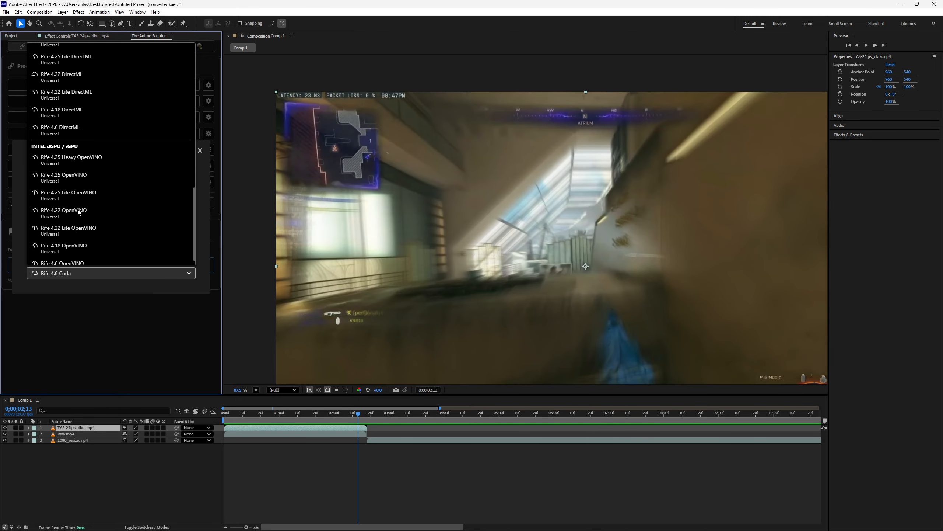
scroll(77, 214, "up", 9)
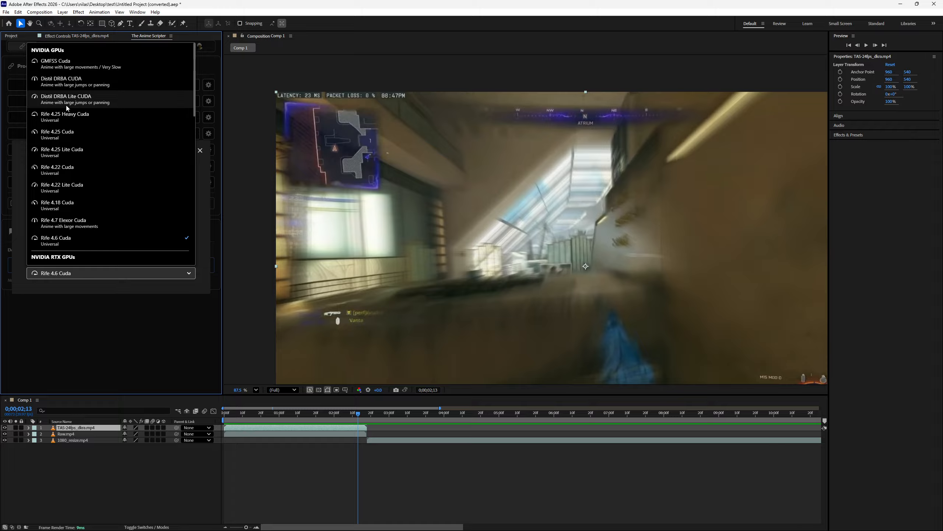
scroll(88, 145, "down", 5)
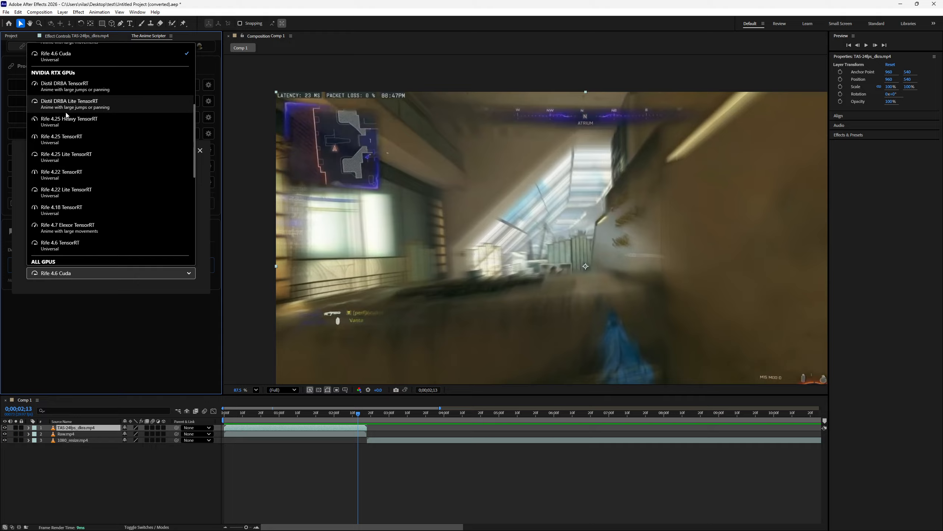
scroll(127, 193, "up", 5)
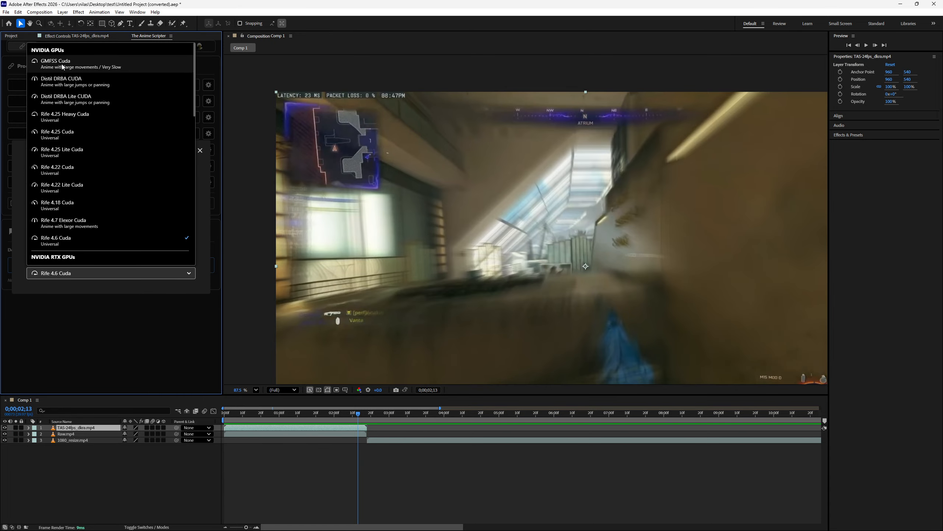
left_click(204, 153)
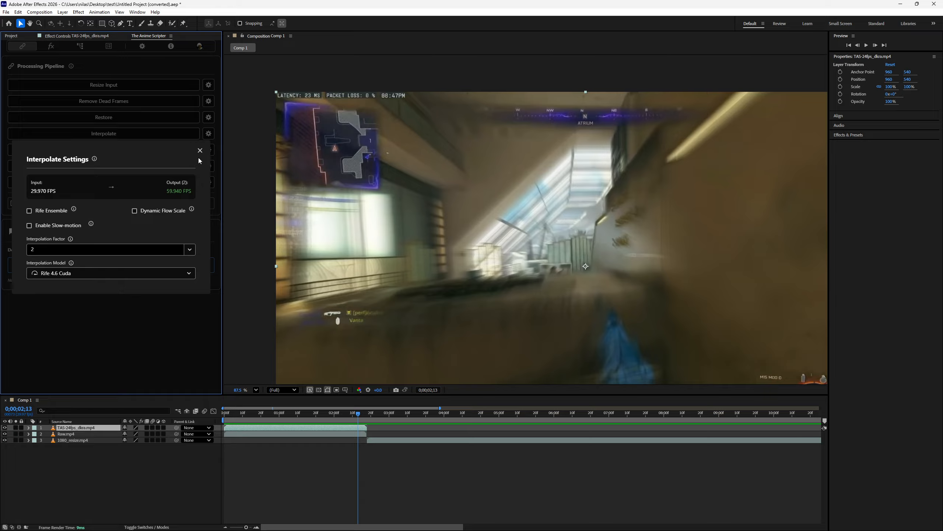
left_click(199, 153)
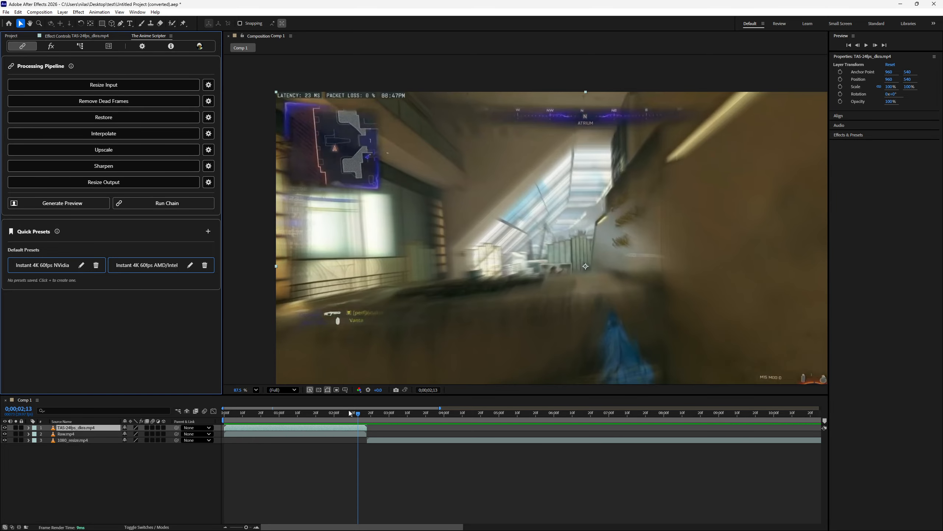
- Return the playhead to the start, delete the motion-blurred TAS-24fps layer and select the Raw.mp4 layer
left_click_drag(348, 410, 206, 411)
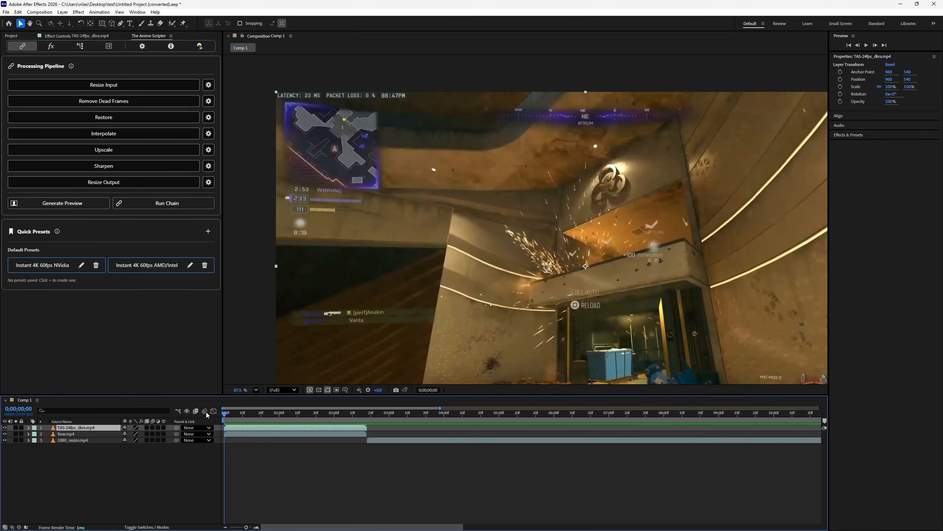
key("Delete")
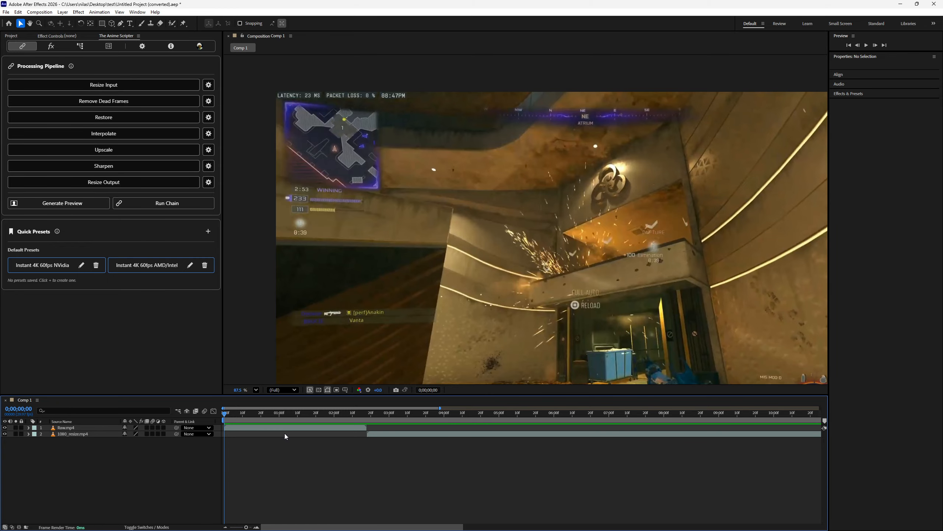
left_click(258, 429)
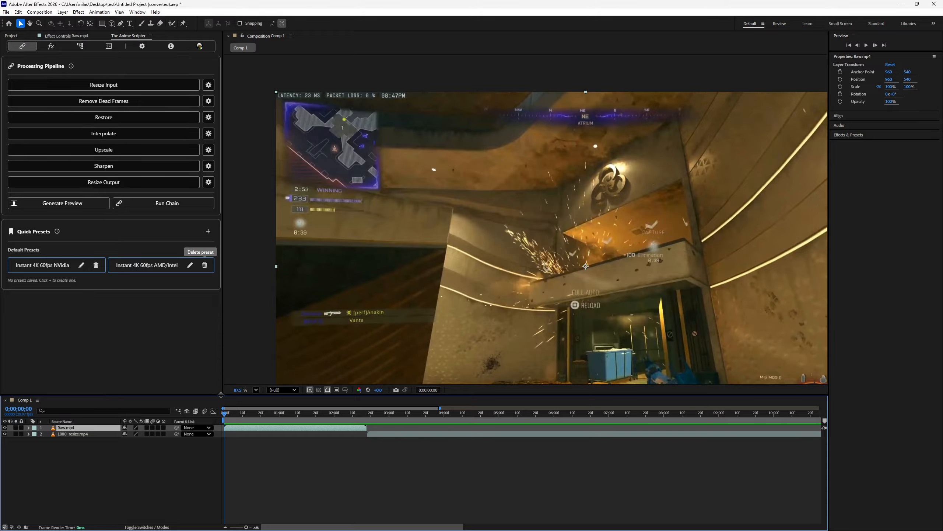
- Select the 1080_resize.mp4 layer and show its frame at 0;00;03;04 at 100% magnification
left_click_drag(225, 413, 389, 430)
left_click(399, 429)
left_click(396, 434)
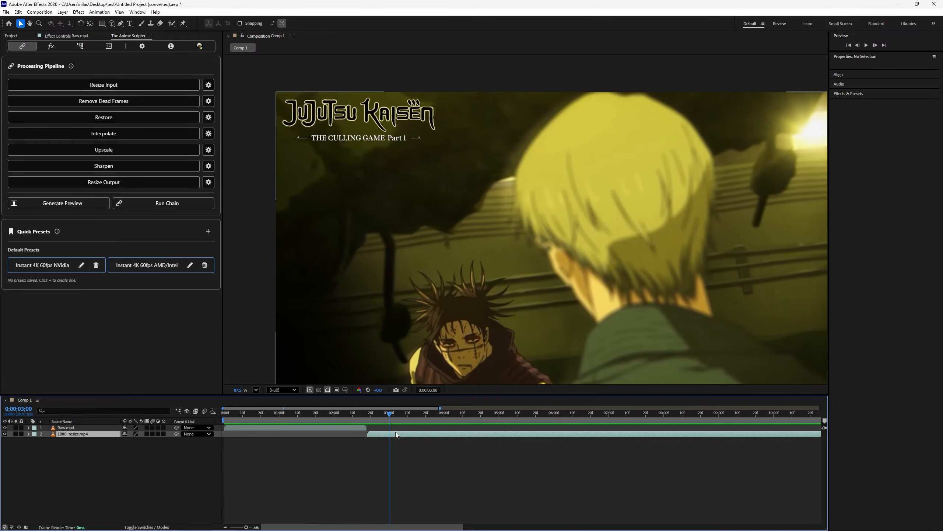
left_click(396, 415)
scroll(470, 311, "up", 1)
left_click_drag(469, 311, 452, 243)
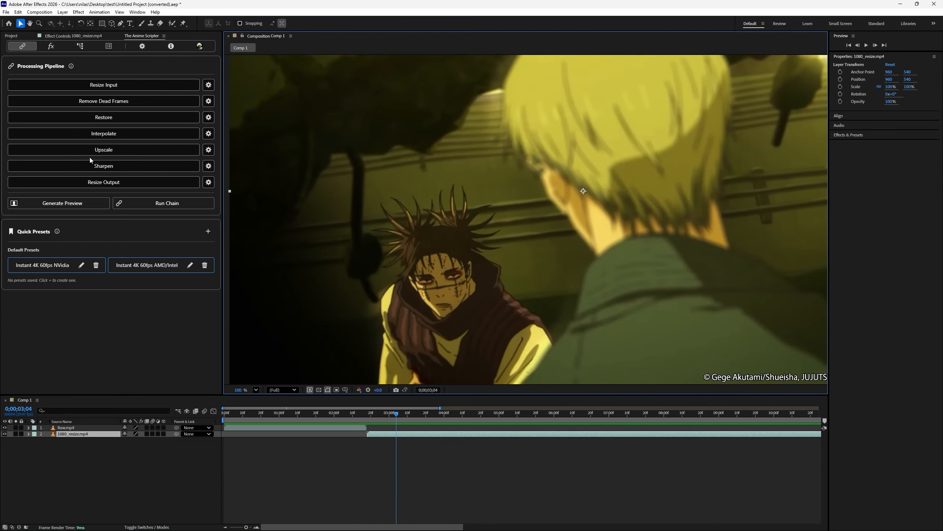
- Enable the Interpolate, Upscale and Sharpen stages, and set the upscale model to Adore Cuda
left_click(95, 134)
left_click(95, 149)
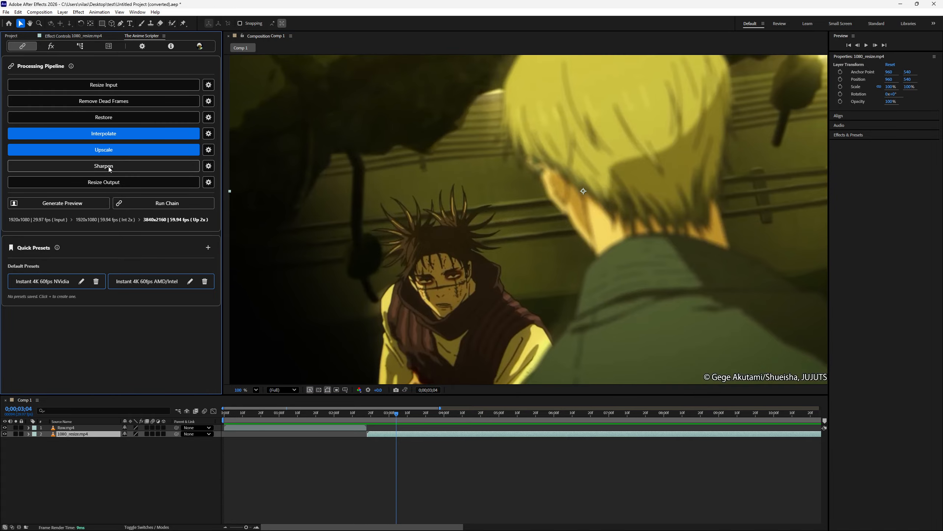
left_click(209, 149)
left_click(110, 252)
scroll(103, 222, "up", 2)
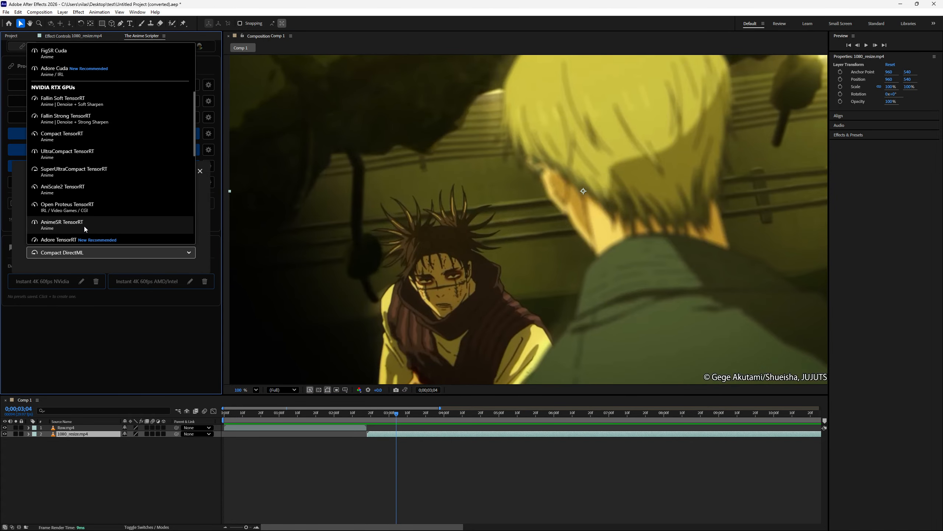
scroll(84, 226, "down", 1)
scroll(85, 222, "up", 4)
left_click(99, 180)
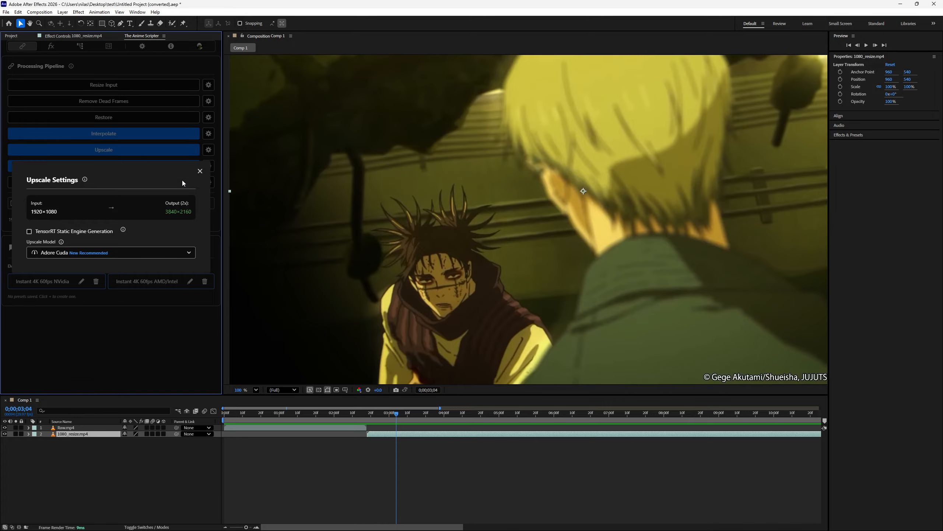
left_click(199, 174)
- Disable the Interpolate stage and set the Sharpen sensitivity to about 81.7%
left_click(173, 132)
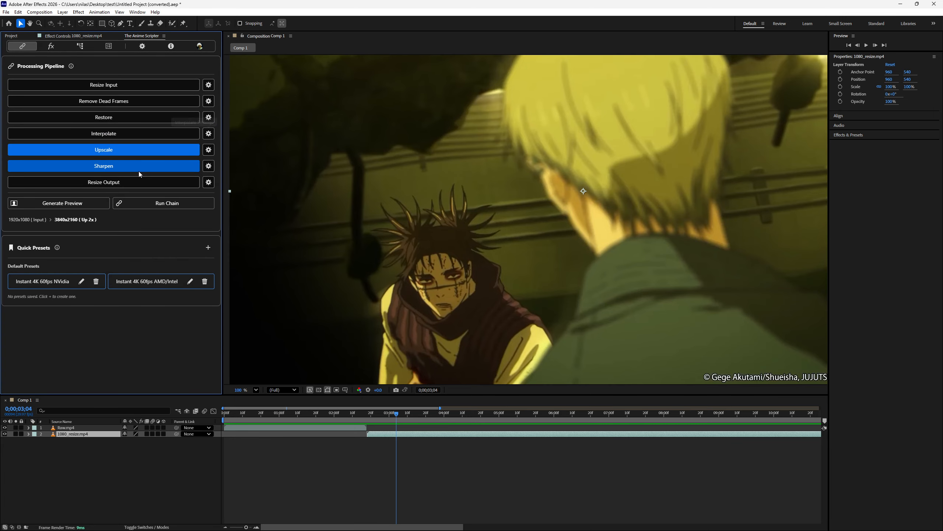
left_click(137, 170)
left_click(208, 166)
left_click(163, 231)
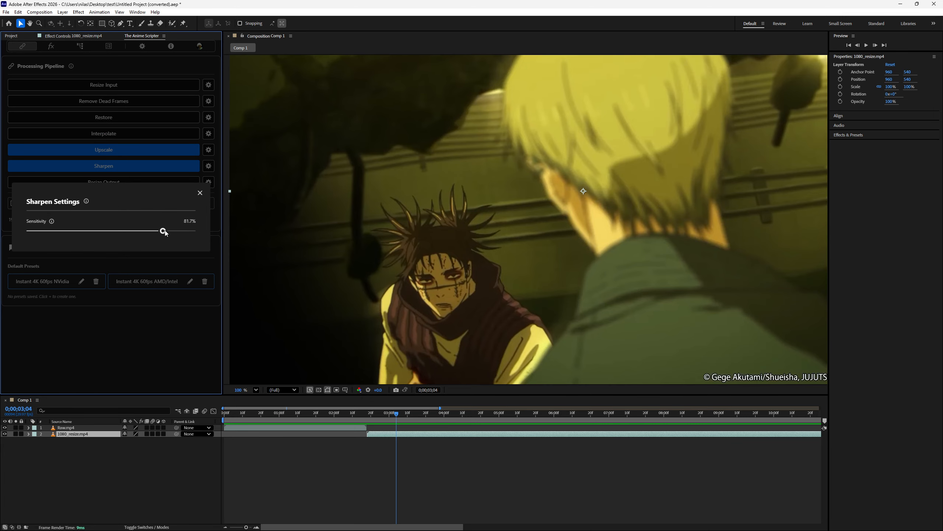
left_click(200, 193)
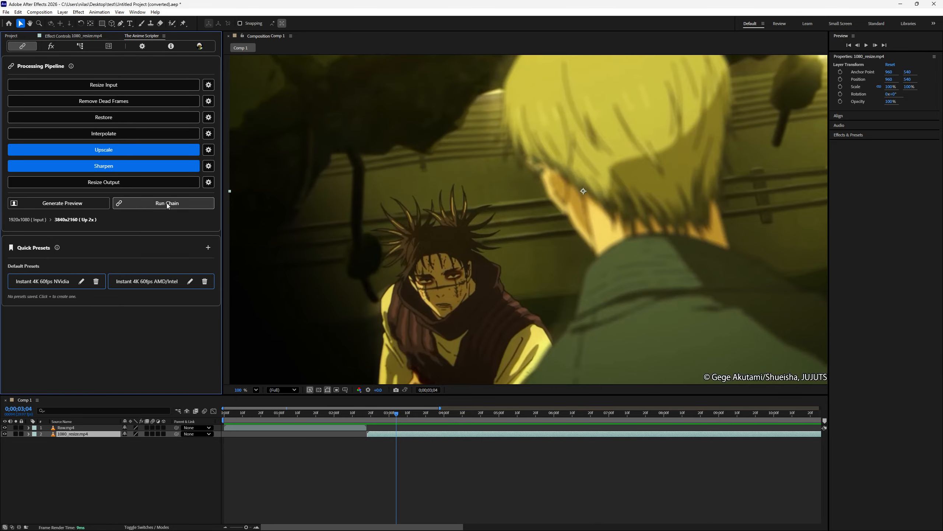
left_click(167, 205)
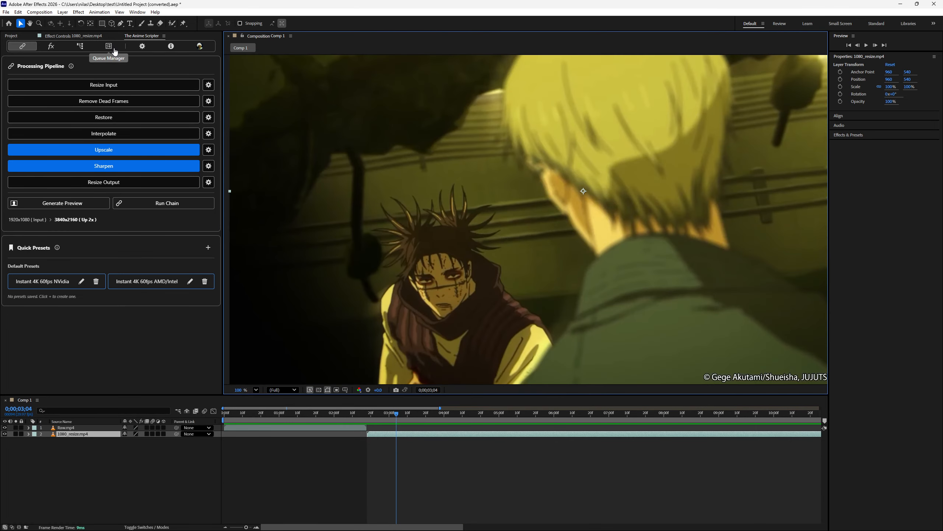
left_click(115, 51)
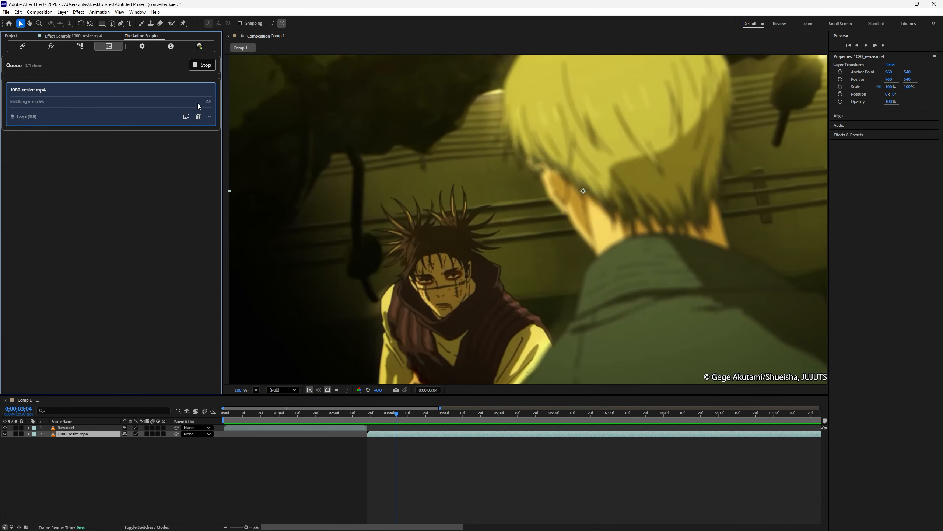
left_click(205, 67)
left_click(204, 93)
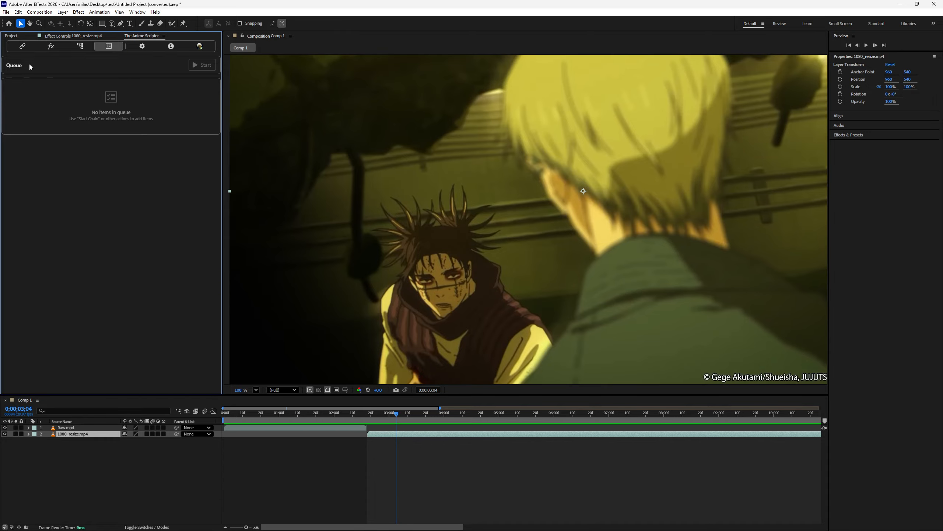
- Generate a preview of the current frame with the Upscale and Sharpen stages and check it in the queue
left_click(22, 46)
left_click(72, 203)
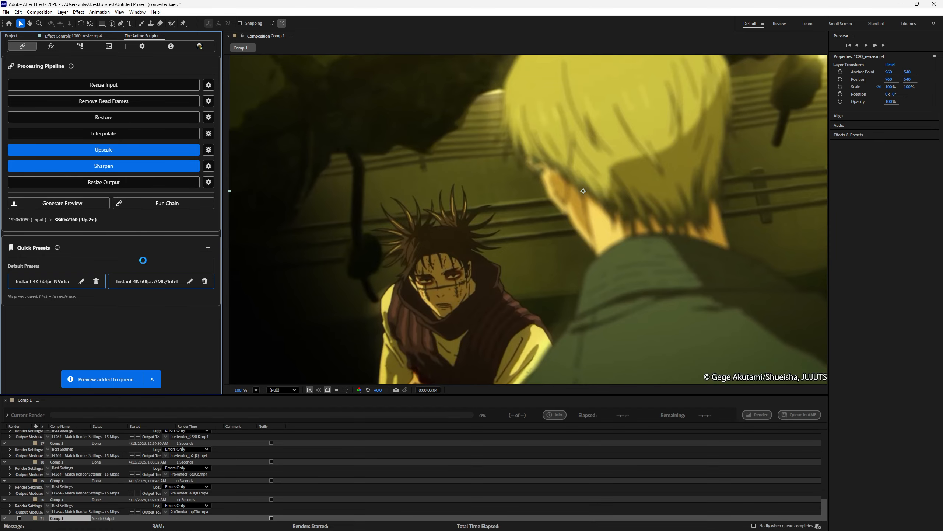
left_click(108, 46)
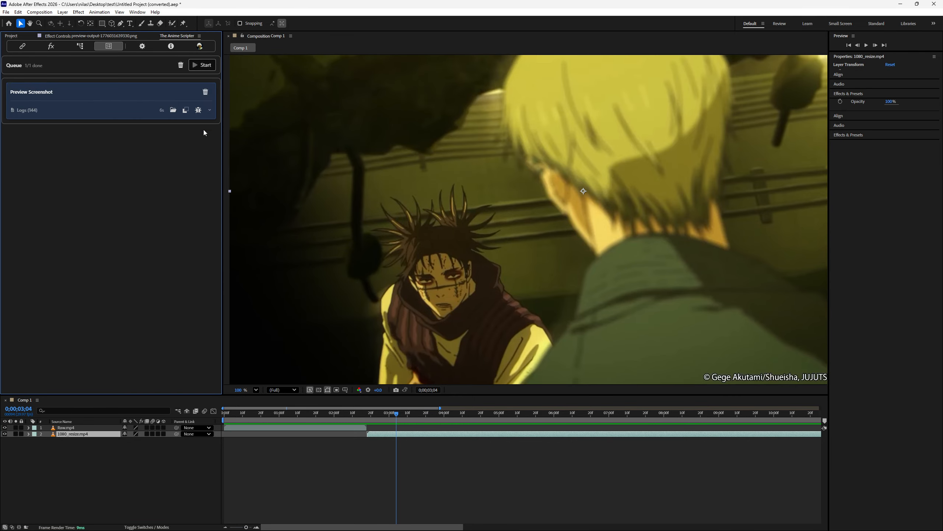
- Compare the preview layer with the original clip on the scarred face and the blond hair, toggling the preview layer's visibility
scroll(457, 324, "up", 6)
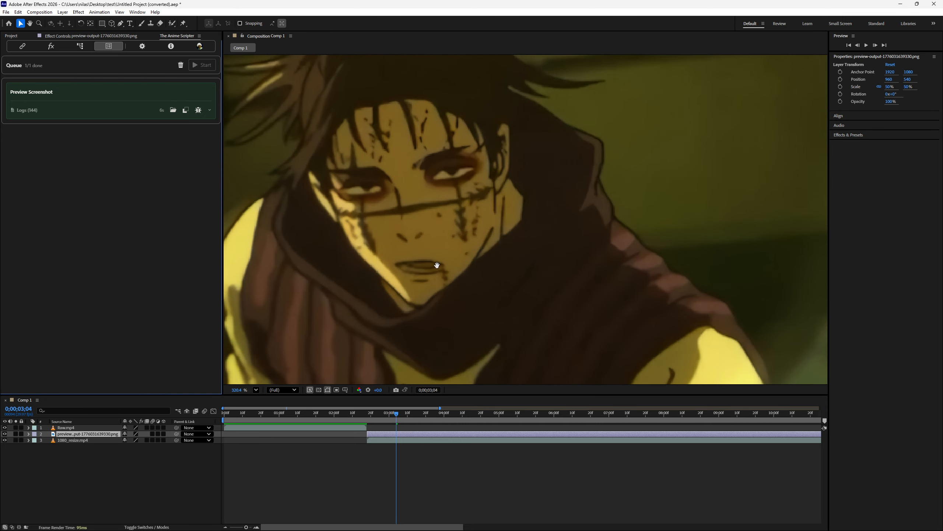
left_click(5, 434)
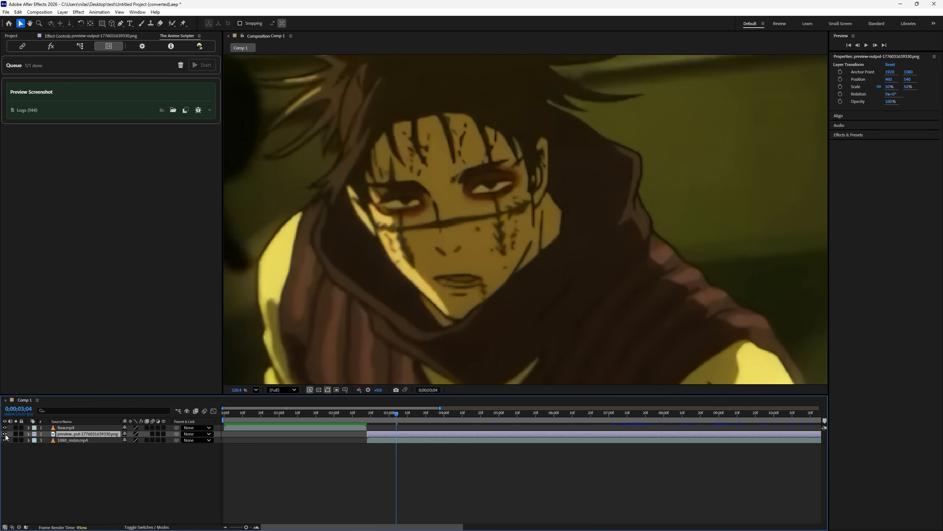
left_click(5, 434)
scroll(526, 306, "down", 3)
left_click_drag(526, 306, 297, 355)
left_click_drag(459, 276, 496, 358)
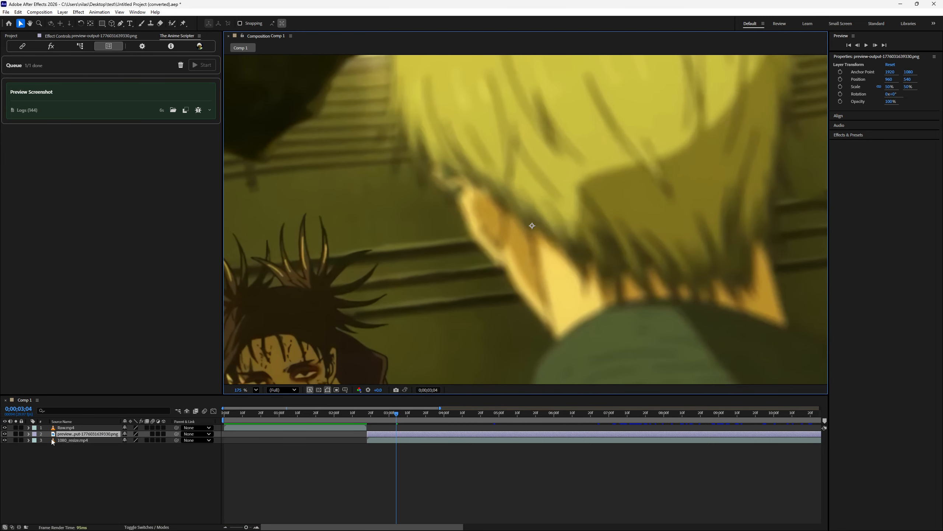
left_click(5, 434)
left_click(5, 434)
- Compare the preview layer with the original around the dark-haired character at 225% magnification, hiding and showing the layer
left_click_drag(395, 327, 530, 244)
scroll(534, 298, "down", 1)
scroll(530, 314, "up", 3)
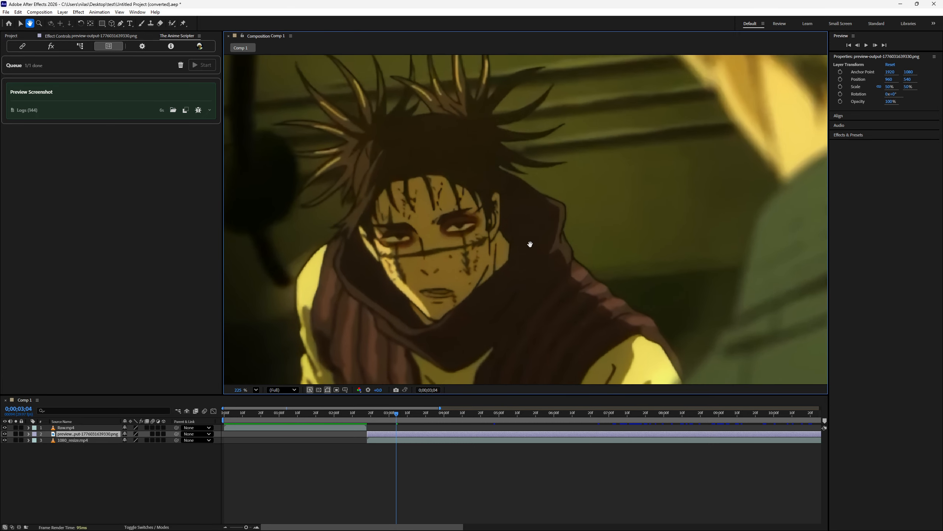
left_click(6, 444)
left_click(5, 434)
left_click(4, 434)
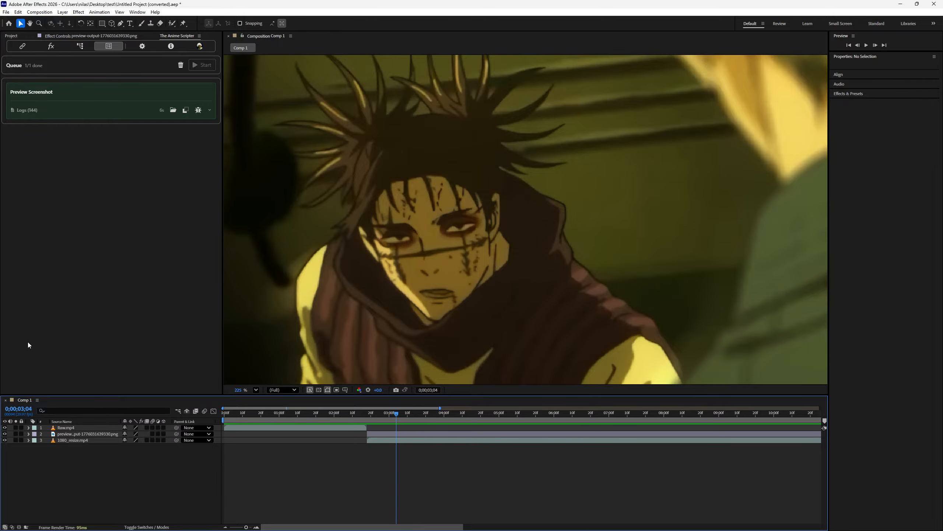
left_click(5, 434)
left_click(5, 434)
left_click(5, 434)
left_click(5, 433)
scroll(383, 217, "down", 5)
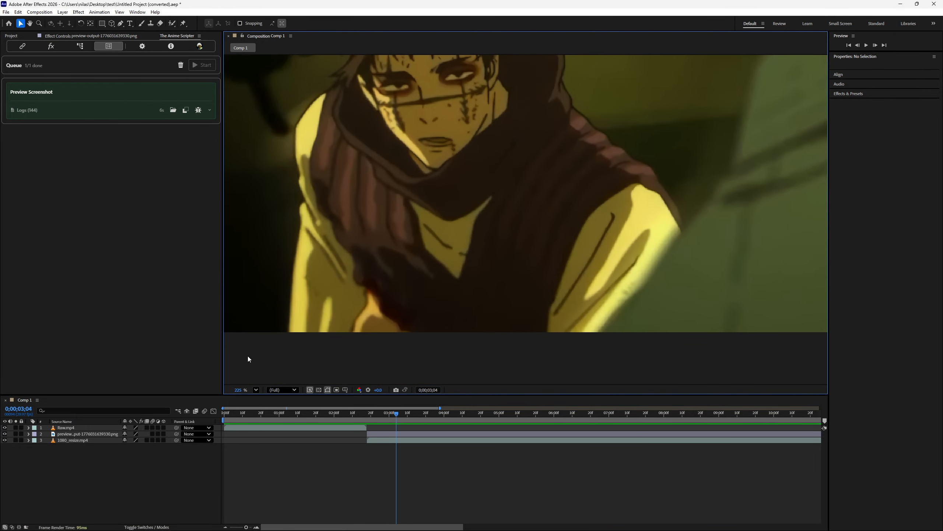
- Remove the Preview Screenshot item from the queue and view the full contributor list on the v2.6.0 information page
left_click(205, 96)
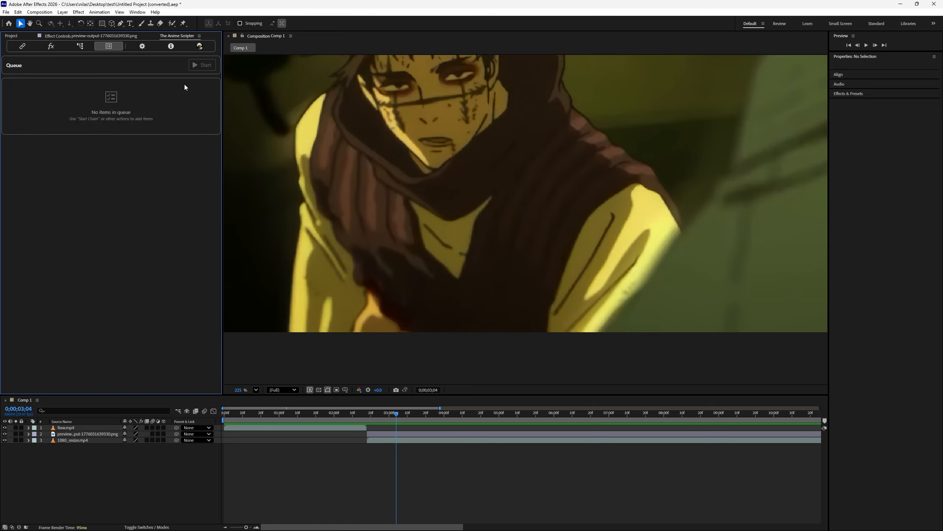
left_click(147, 49)
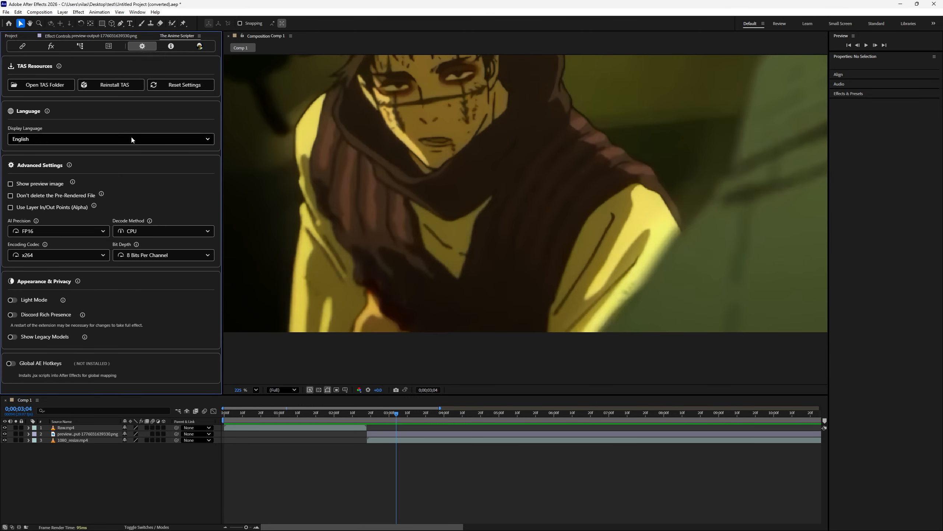
left_click(80, 46)
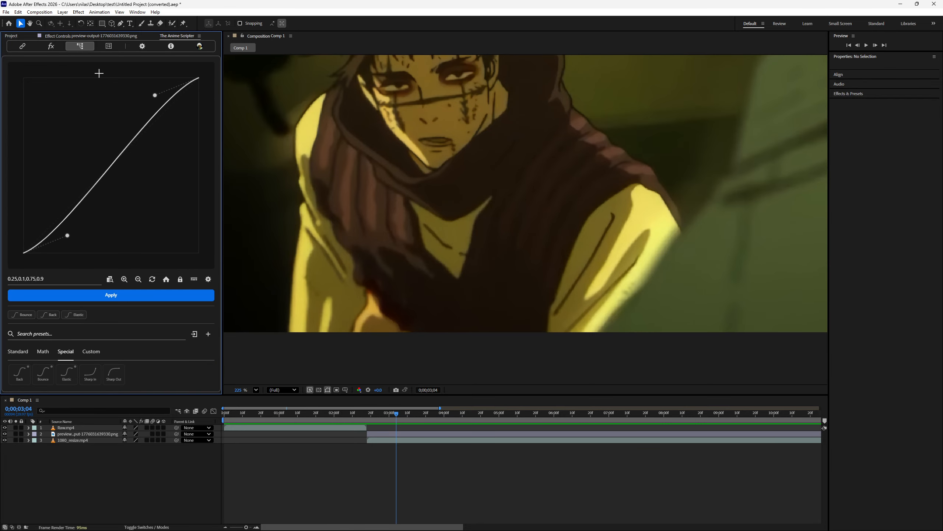
left_click(172, 47)
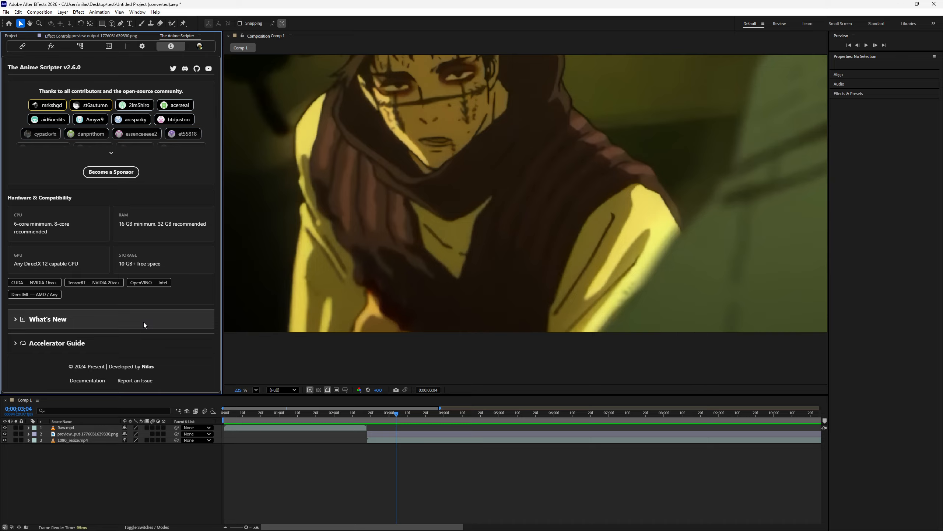
left_click(111, 152)
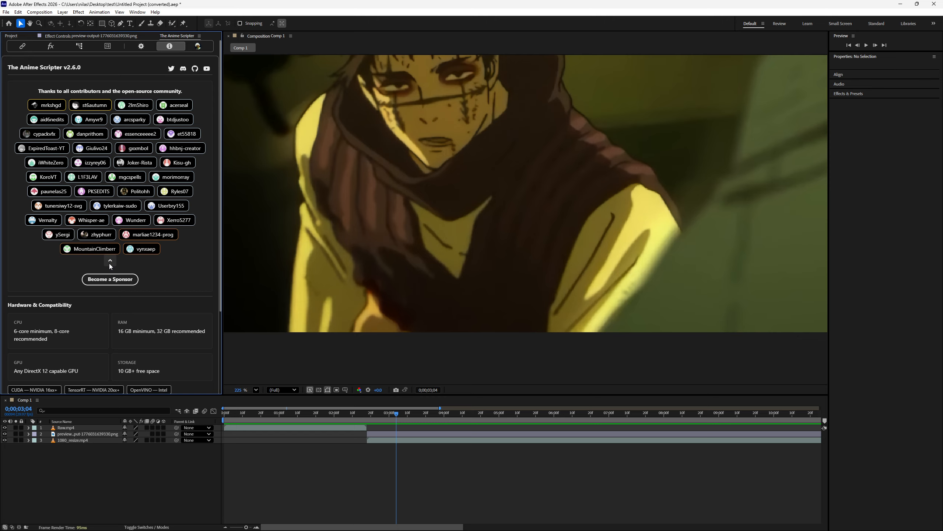
left_click(109, 263)
- Read through the What's New release notes for v2.6.0-prerelease, including the added features, and collapse them again
left_click(104, 319)
scroll(103, 283, "down", 5)
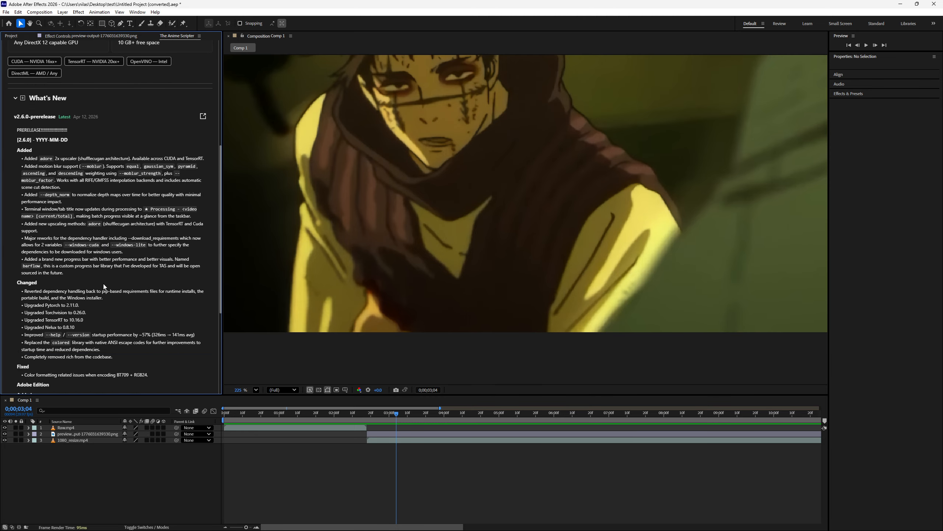
scroll(90, 269, "down", 5)
scroll(92, 253, "up", 8)
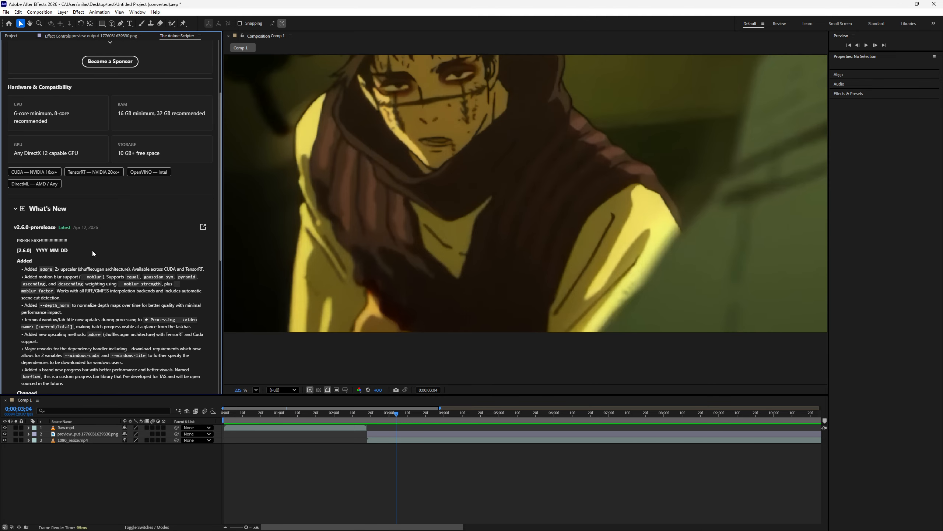
left_click(84, 210)
left_click(89, 316)
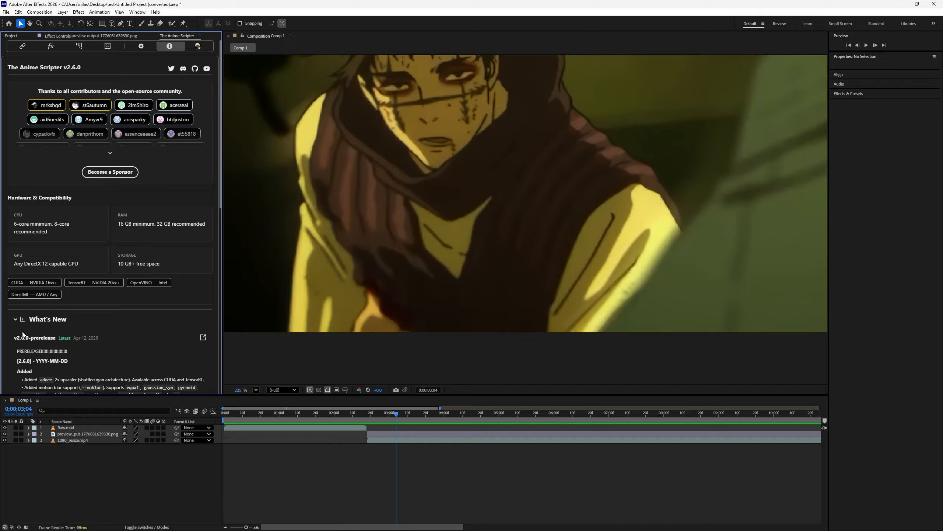
left_click(45, 319)
- Examine the Accelerator Guide, briefly expanding the DirectML (all GPUs) entry
left_click(92, 337)
scroll(92, 328, "down", 3)
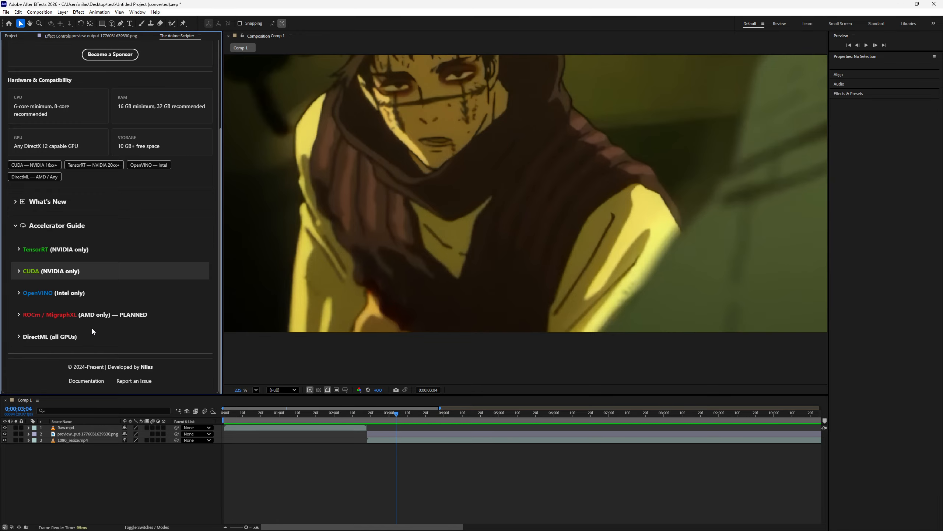
left_click(70, 336)
left_click(70, 337)
scroll(130, 319, "up", 1)
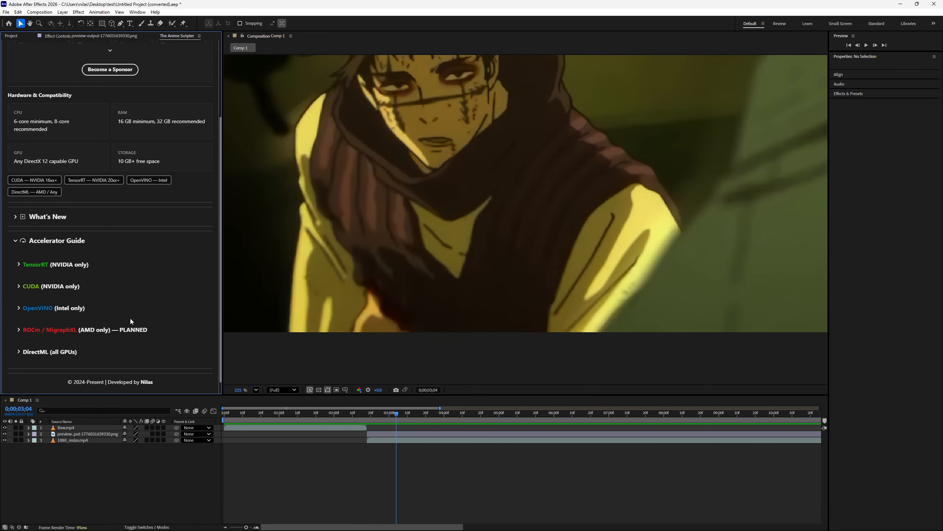
scroll(130, 318, "up", 3)
- Review the GitHub account page's sponsor tiers and the benefits of Gold, Silver and Bronze
left_click(197, 47)
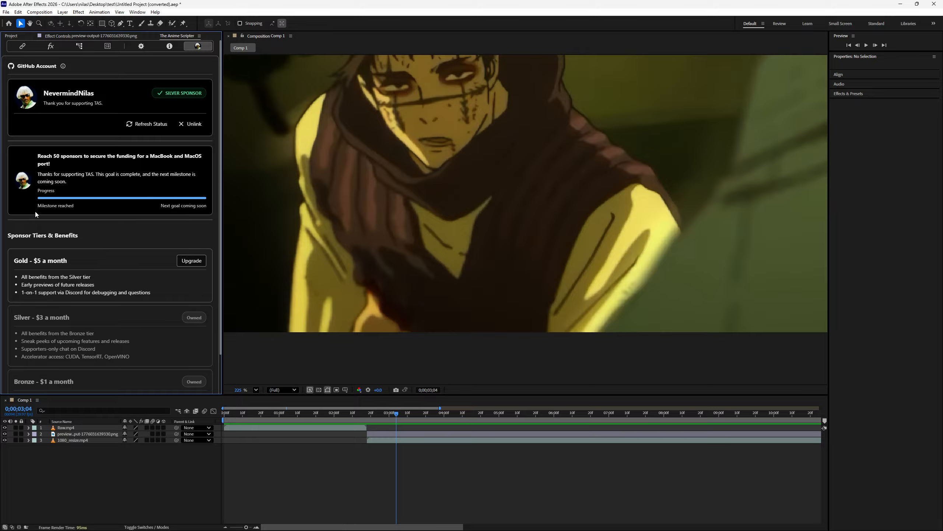
scroll(13, 208, "down", 1)
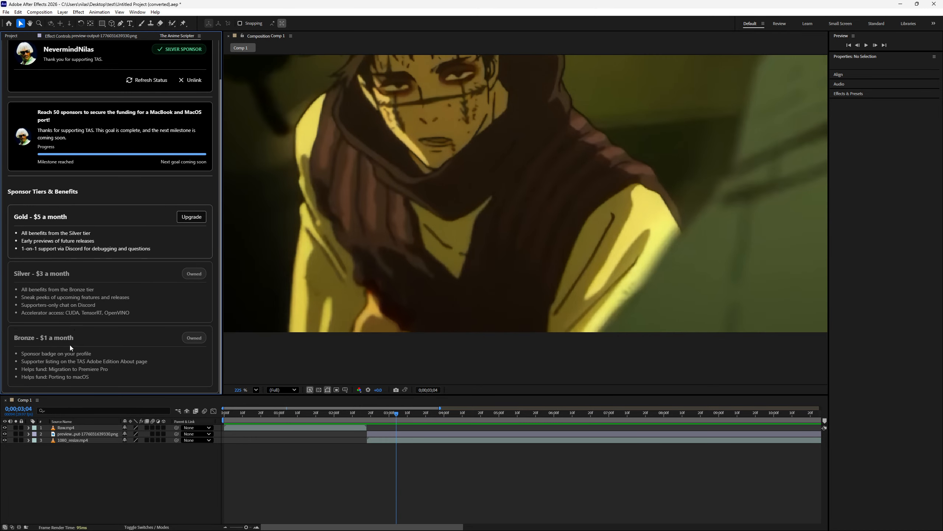
scroll(21, 270, "up", 1)
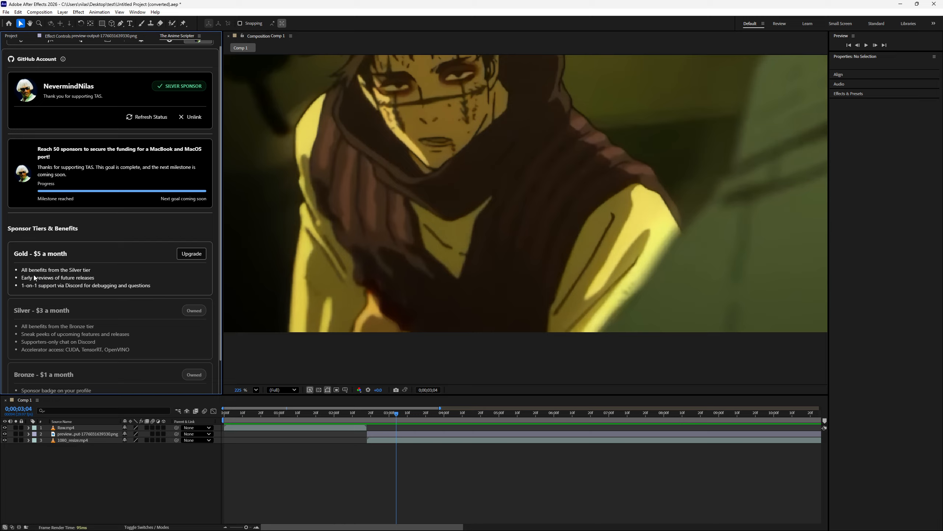
scroll(28, 282, "up", 1)
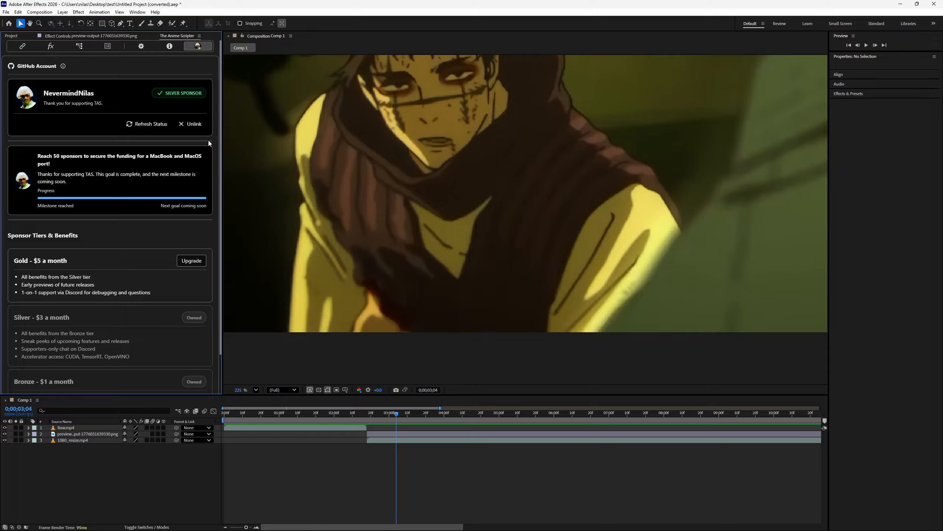
- Reshape the easing curve to about 0.25, 0.1, 0.2, 0.91 and look over the AI video processing, utility and layer tools
left_click(80, 45)
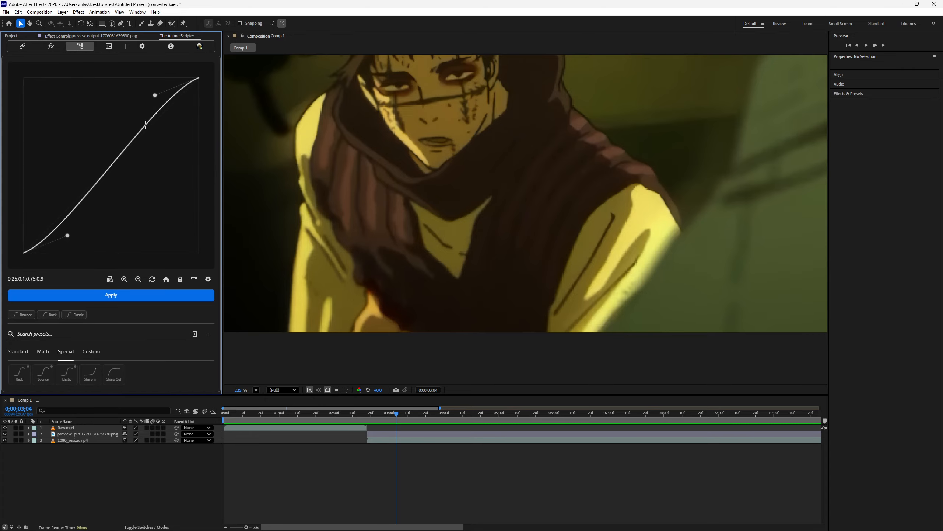
left_click_drag(149, 119, 79, 119)
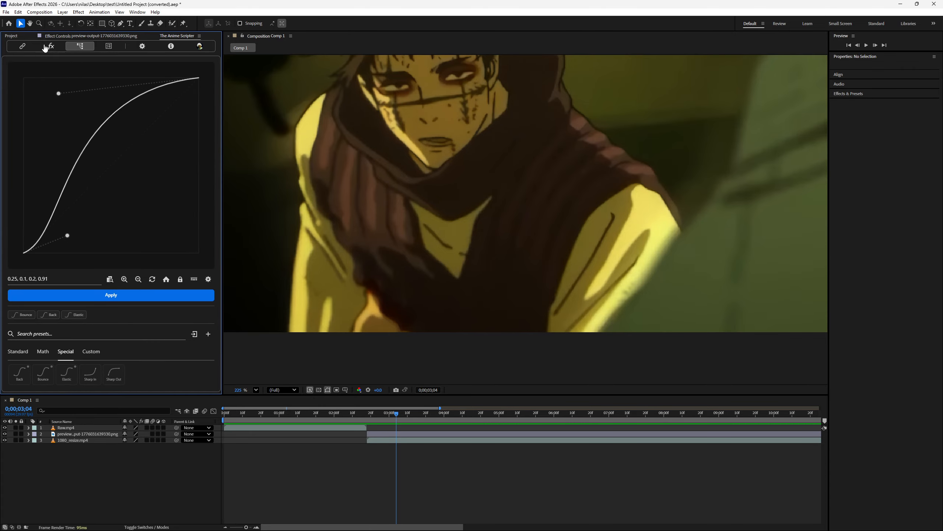
left_click(50, 46)
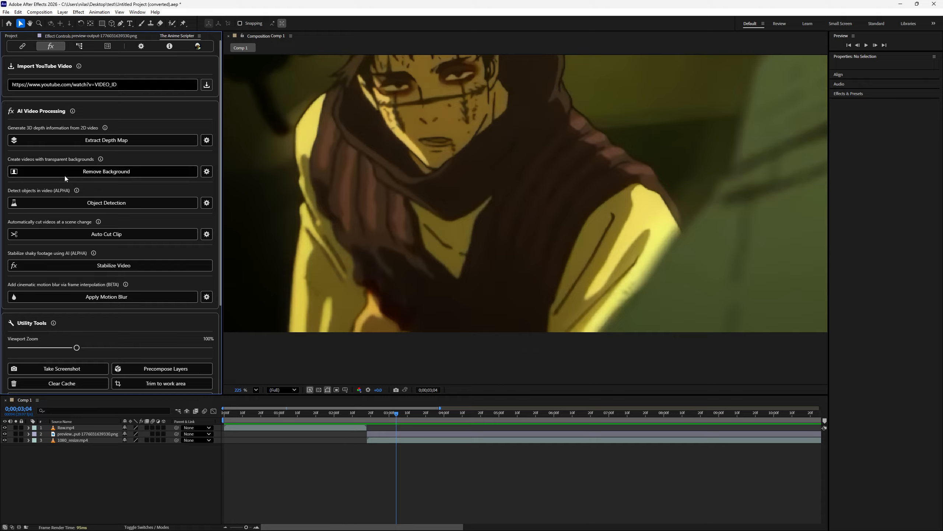
scroll(64, 186, "down", 3)
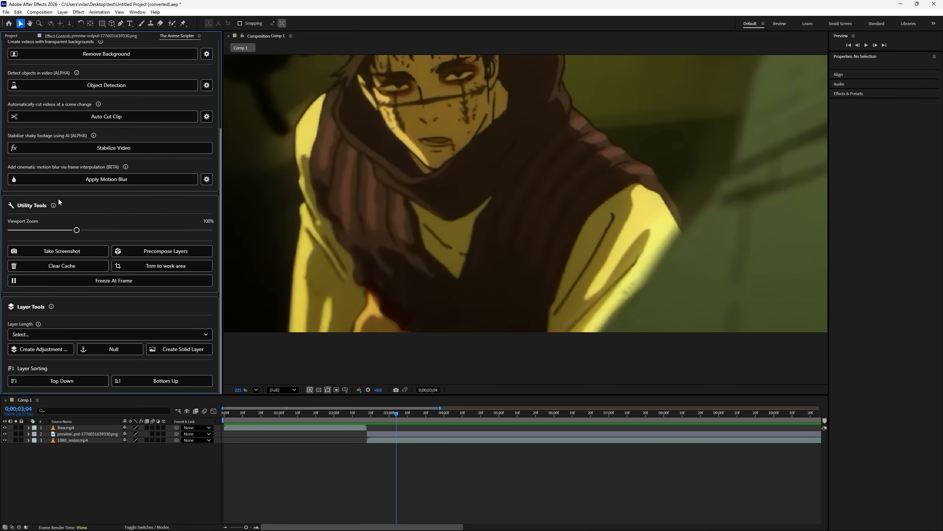
scroll(59, 199, "up", 5)
- Show the display languages offered in The Anime Scripter's settings
left_click(30, 47)
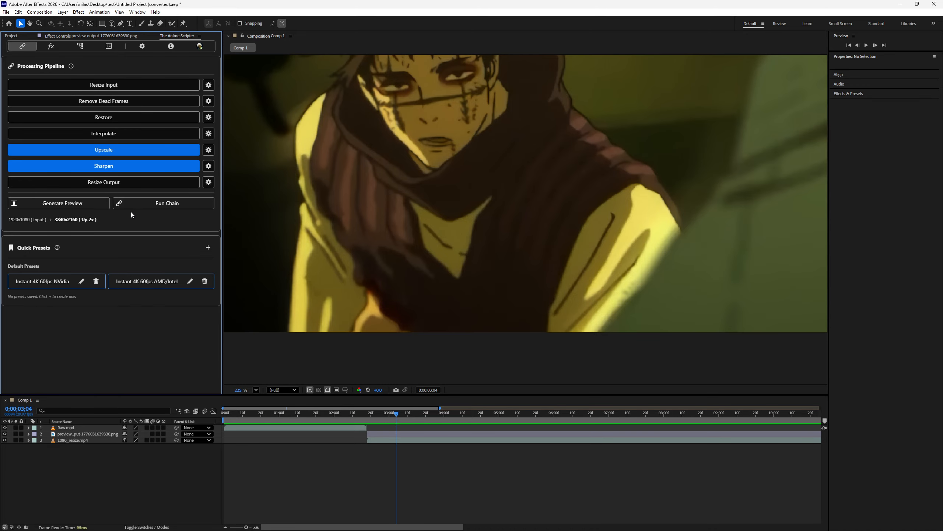
left_click(171, 45)
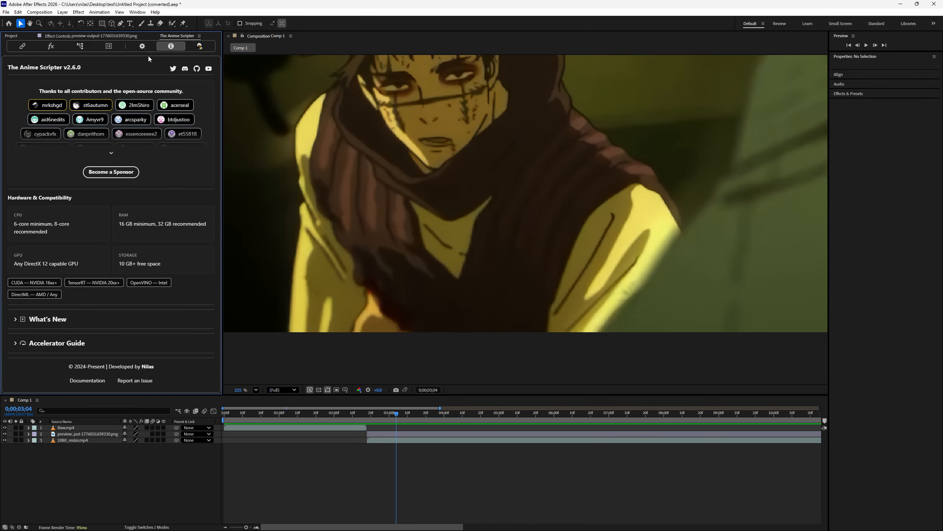
left_click(142, 46)
left_click(146, 138)
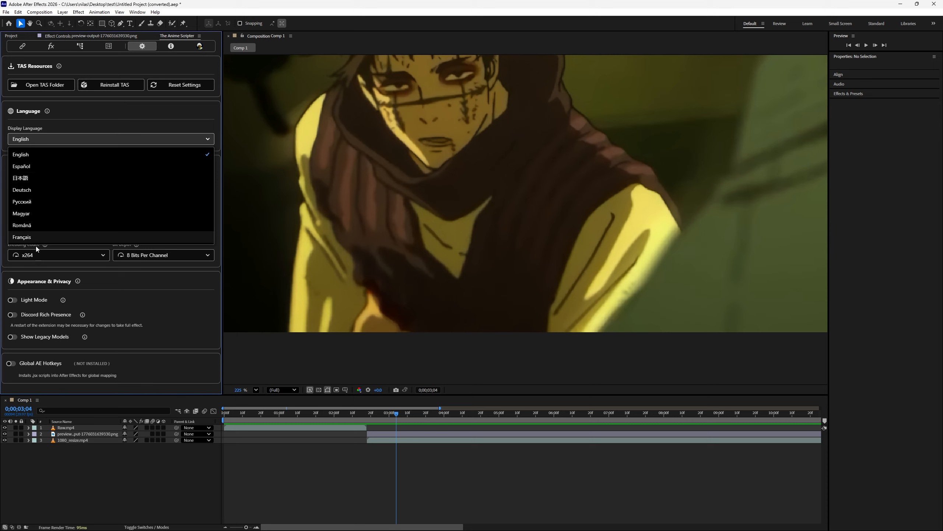
- Switch The Anime Scripter's display language to Русский
left_click(134, 309)
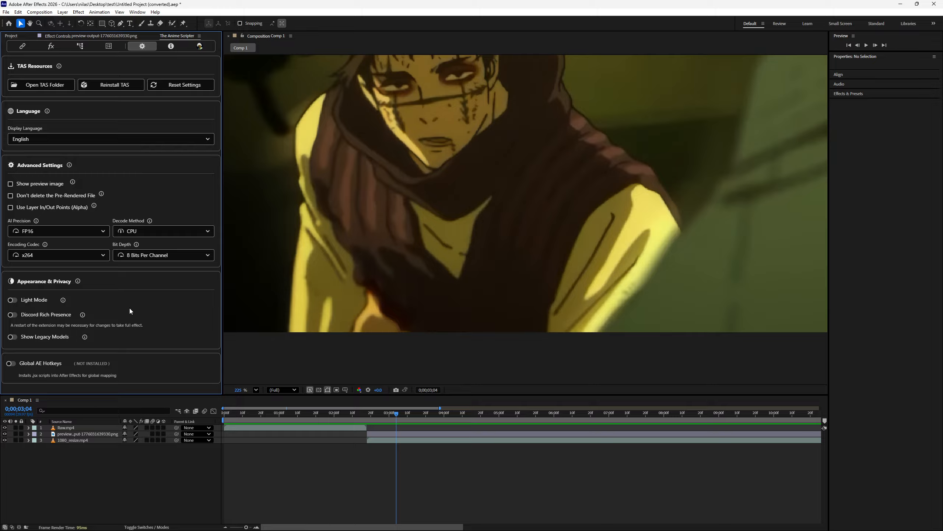
left_click(73, 138)
left_click(68, 203)
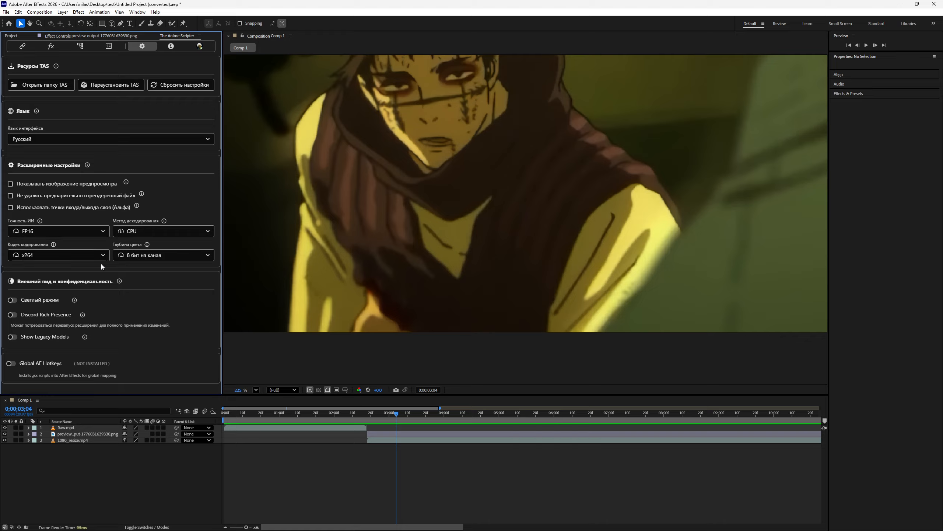
- Check the decode method setting, the explanation of Show Legacy Models and the list of display languages
left_click(130, 231)
left_click(130, 229)
mouse_move(84, 337)
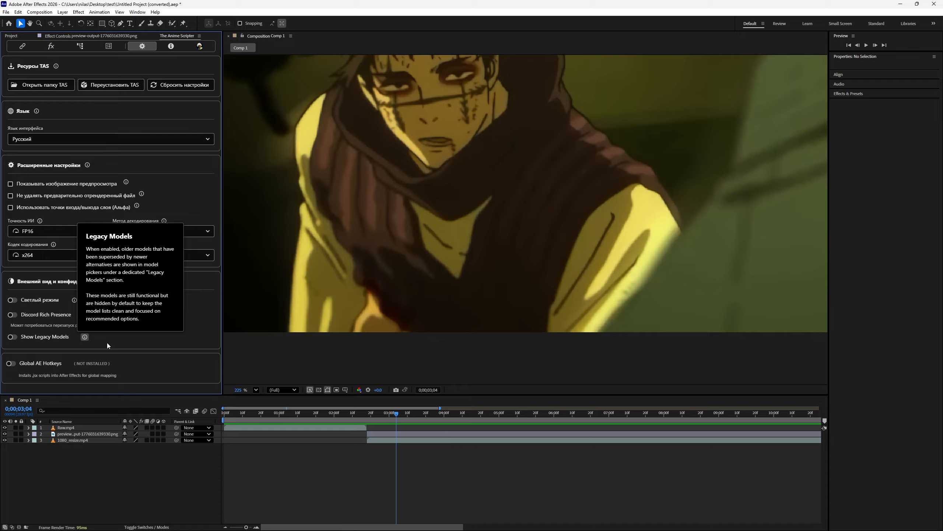
left_click(74, 140)
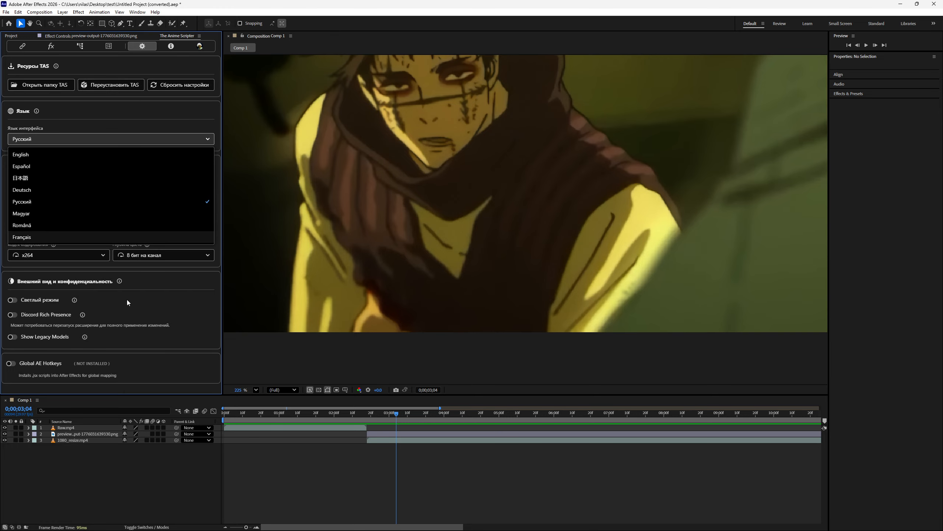
left_click(134, 320)
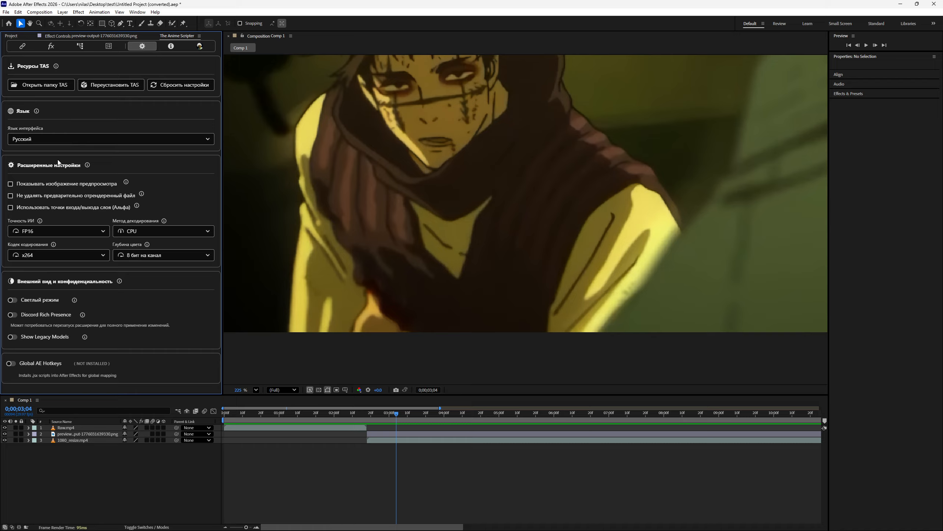
- Look through the available encoding codecs, from the CPU entries to the NVIDIA ones, keeping x264
left_click(71, 257)
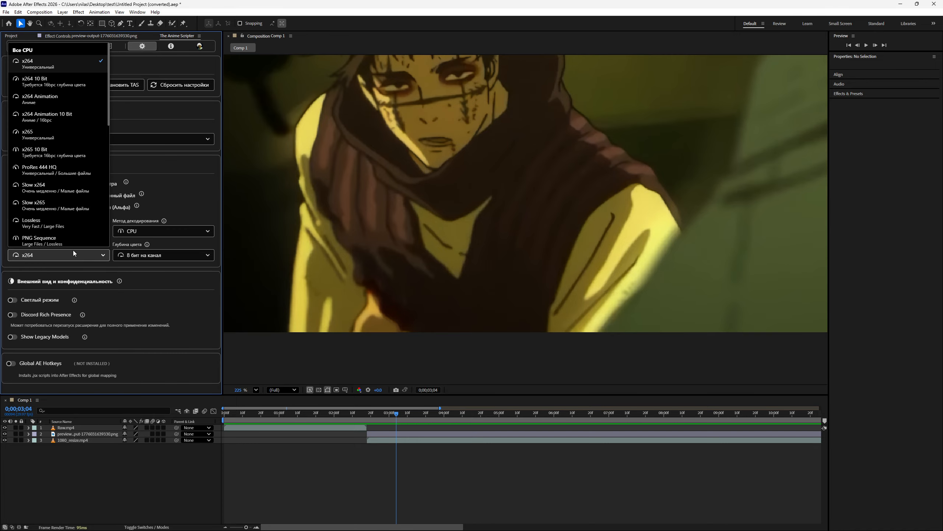
scroll(89, 212, "down", 3)
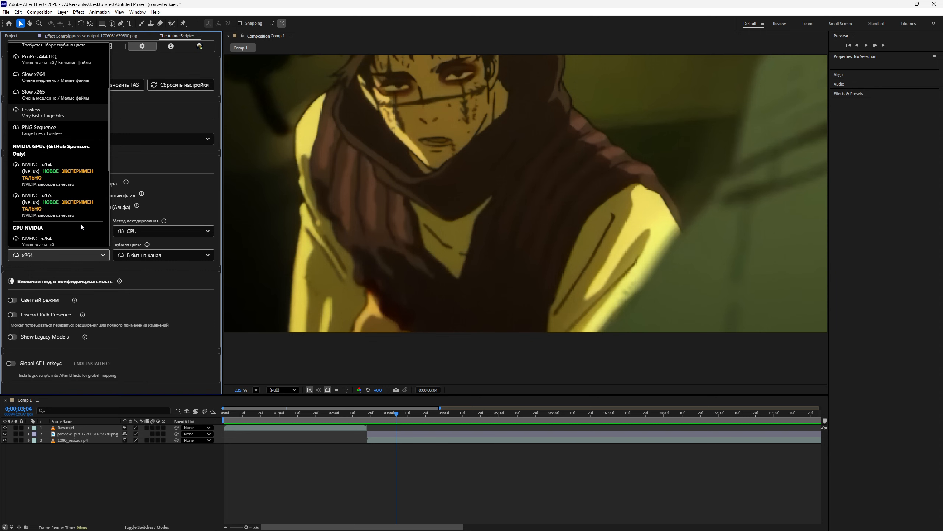
left_click(78, 254)
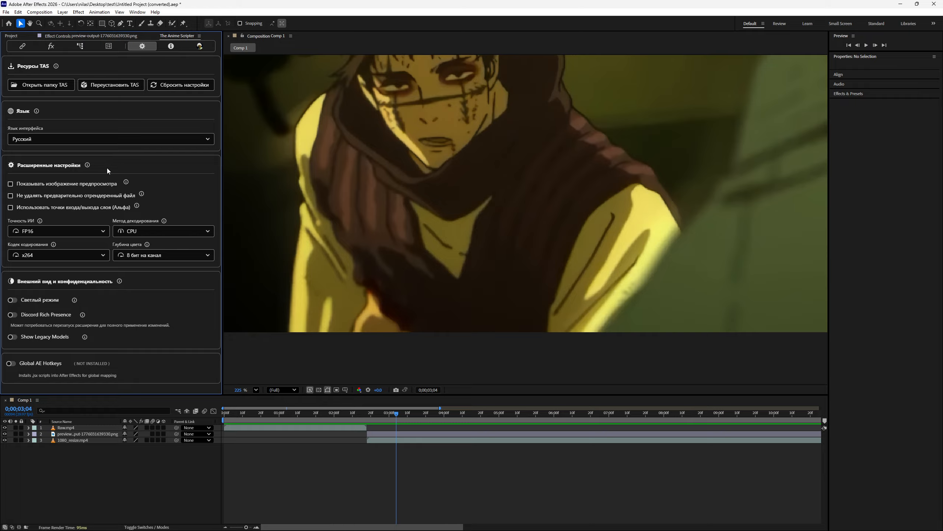
- Set the display language back to English
left_click(107, 139)
left_click(93, 153)
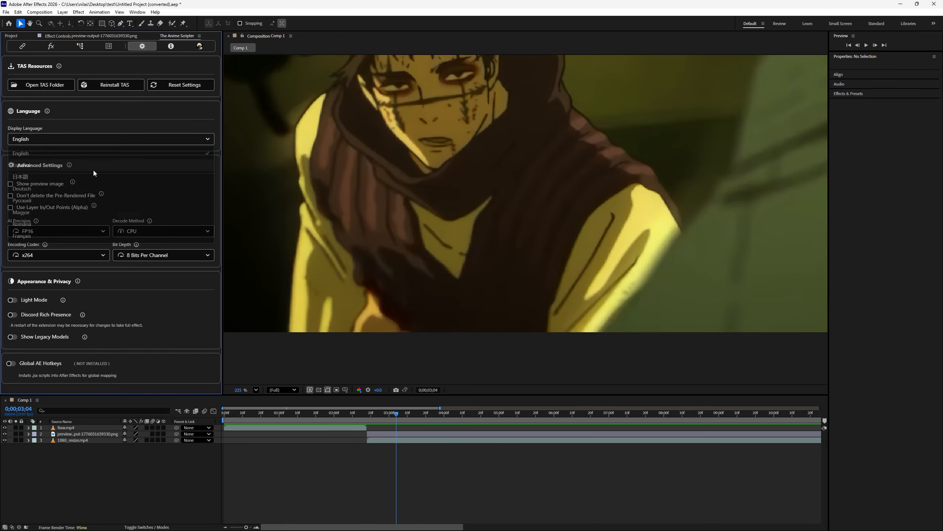
- Examine the encoding codec and decode method options, focusing on the NVENC h264 and h265 (NeLux) entries and NVDEC
left_click(53, 254)
scroll(71, 208, "down", 3)
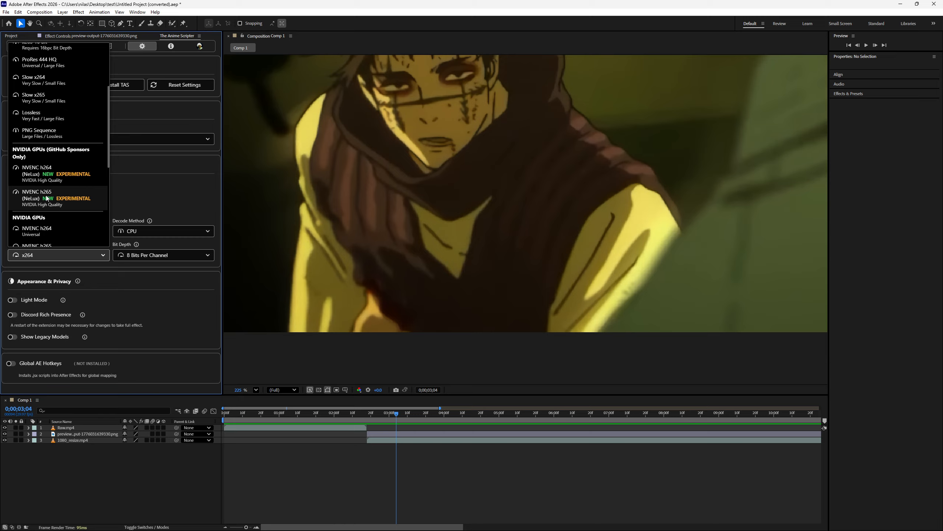
left_click(47, 252)
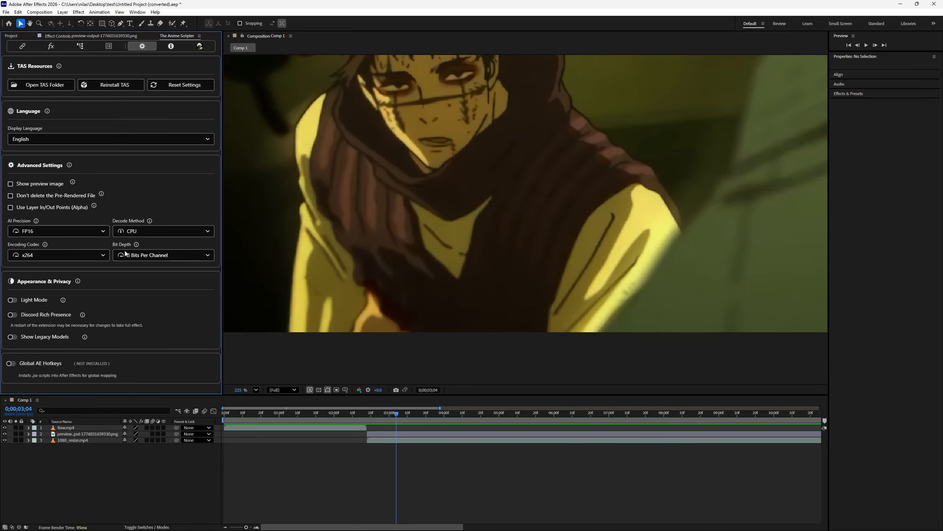
left_click(131, 232)
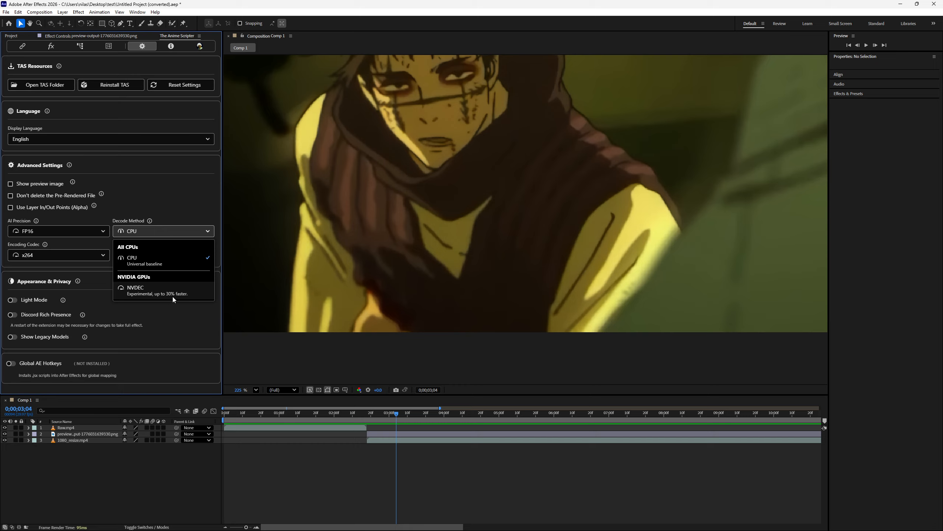
left_click(76, 251)
scroll(62, 219, "up", 1)
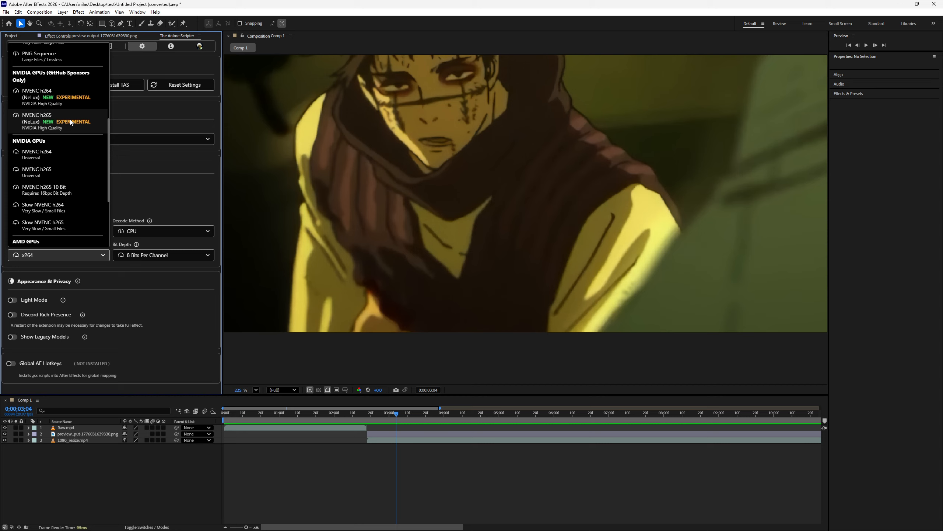
scroll(59, 148, "up", 2)
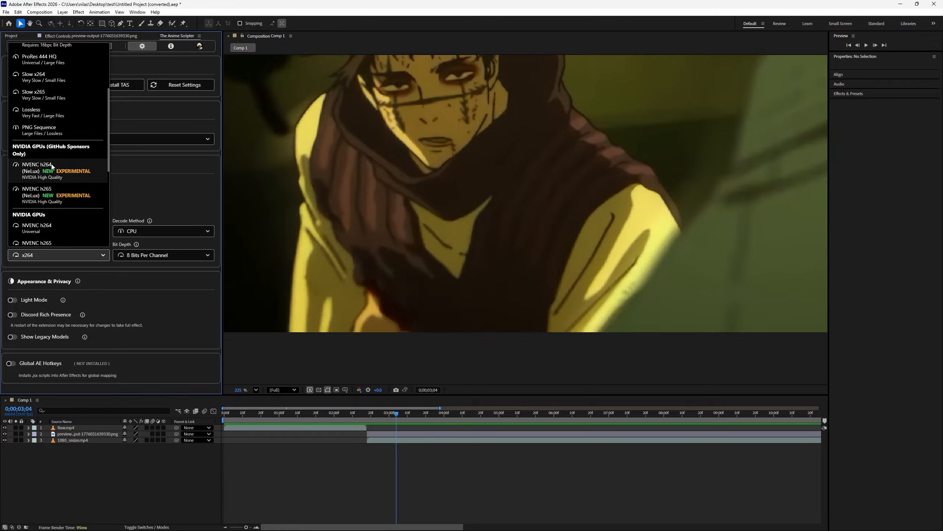
scroll(59, 199, "down", 2)
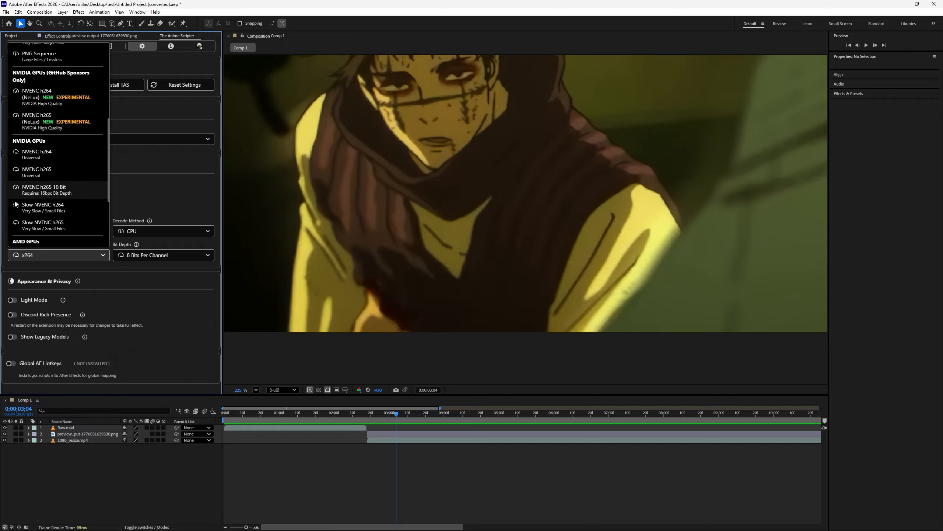
left_click(132, 190)
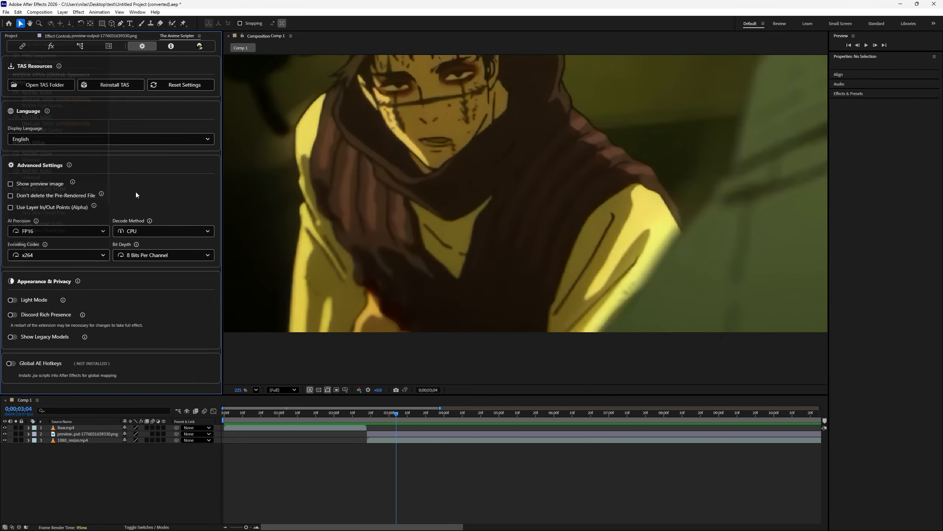
- Look over the AI video processing and utility tools and inspect the Depth Map Settings without changing them
left_click(80, 46)
left_click(51, 46)
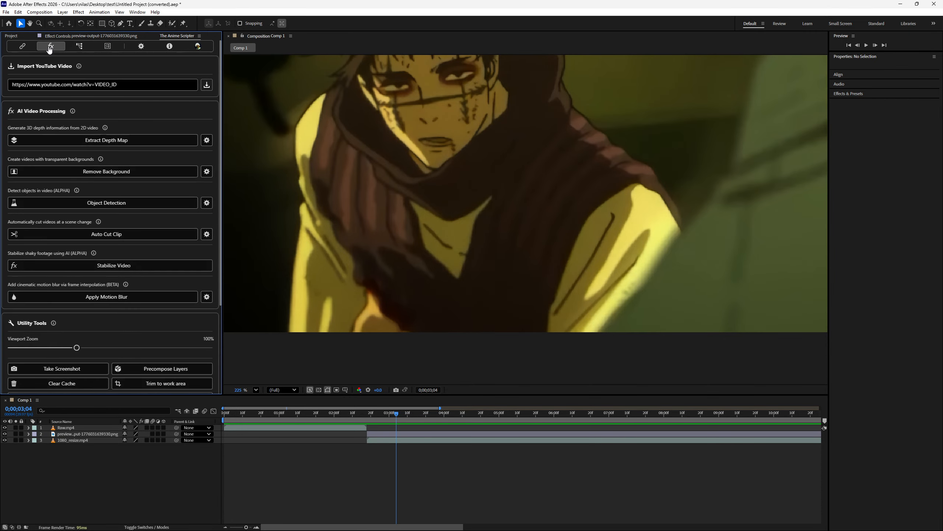
scroll(121, 265, "down", 3)
scroll(122, 259, "up", 3)
left_click(207, 140)
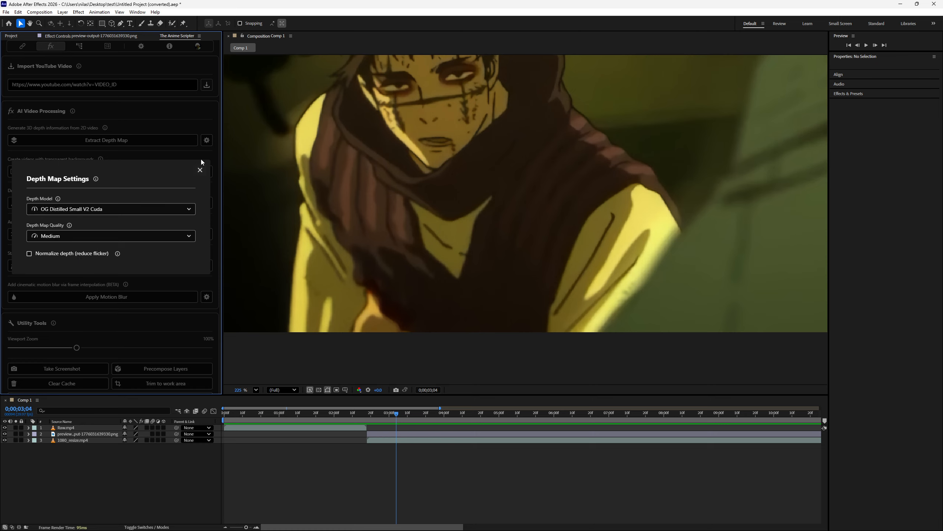
left_click(200, 170)
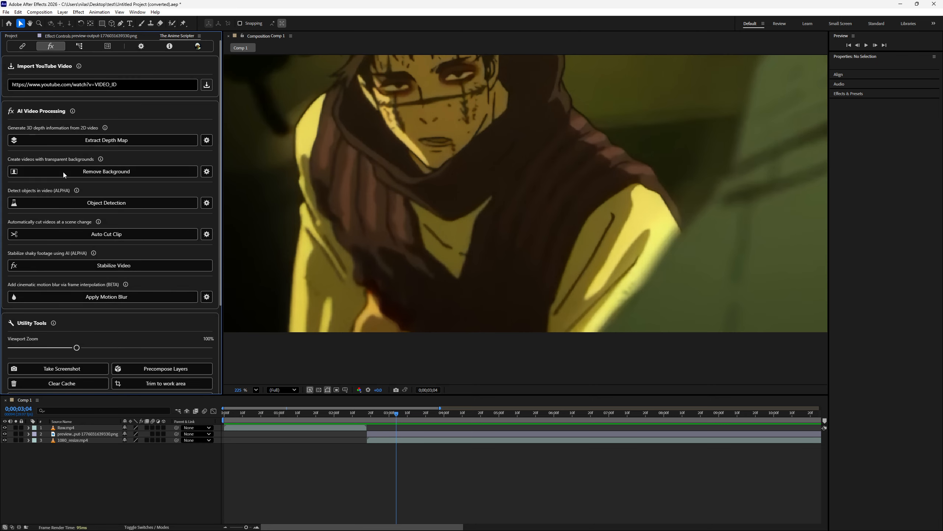
- Revisit the processing pipeline, the GitHub account page, the easing curve editor and the AI video processing tools
left_click(22, 46)
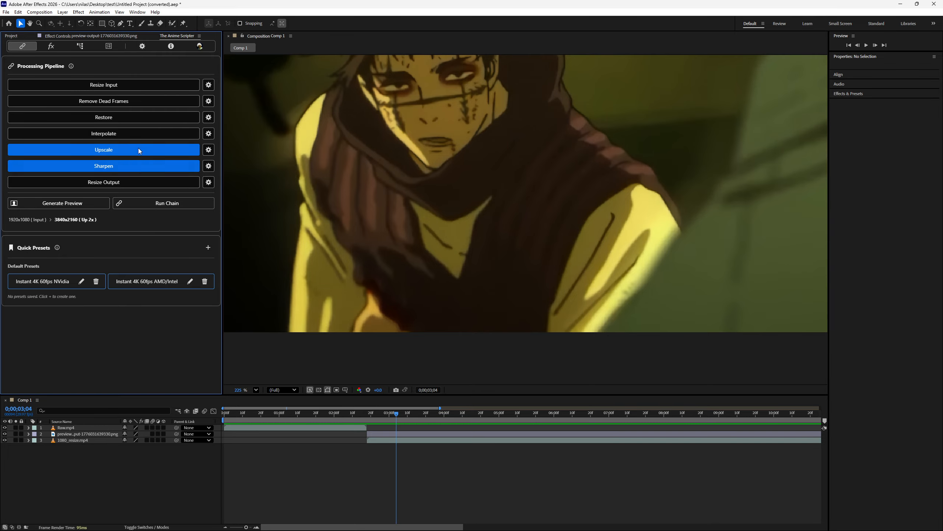
left_click(200, 48)
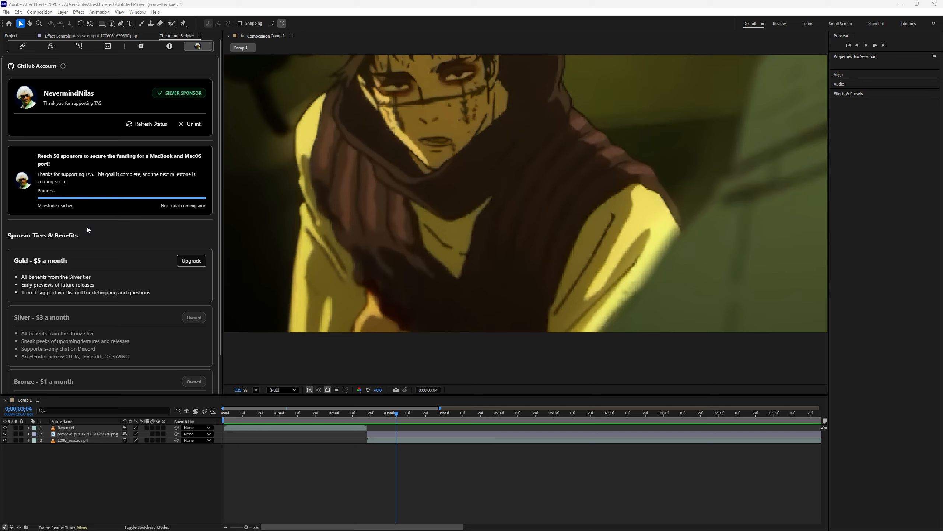
left_click(108, 45)
left_click(77, 47)
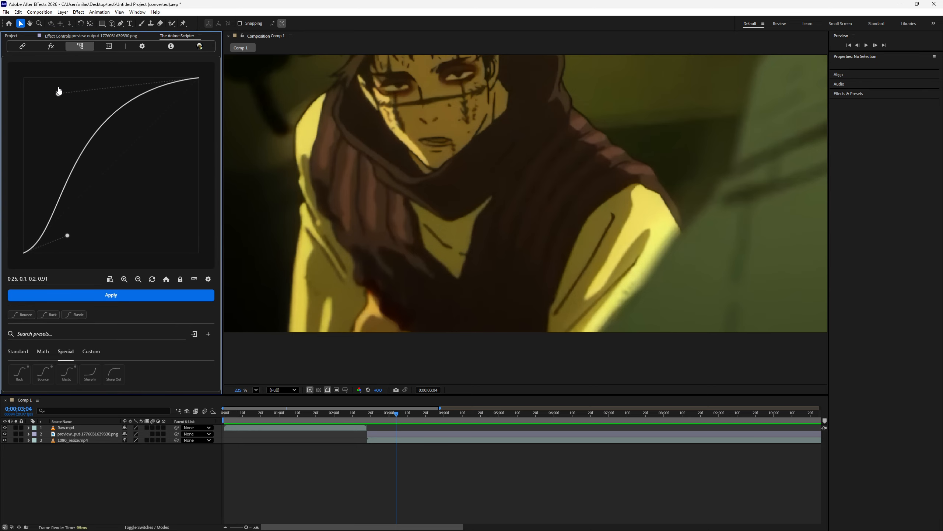
left_click(50, 47)
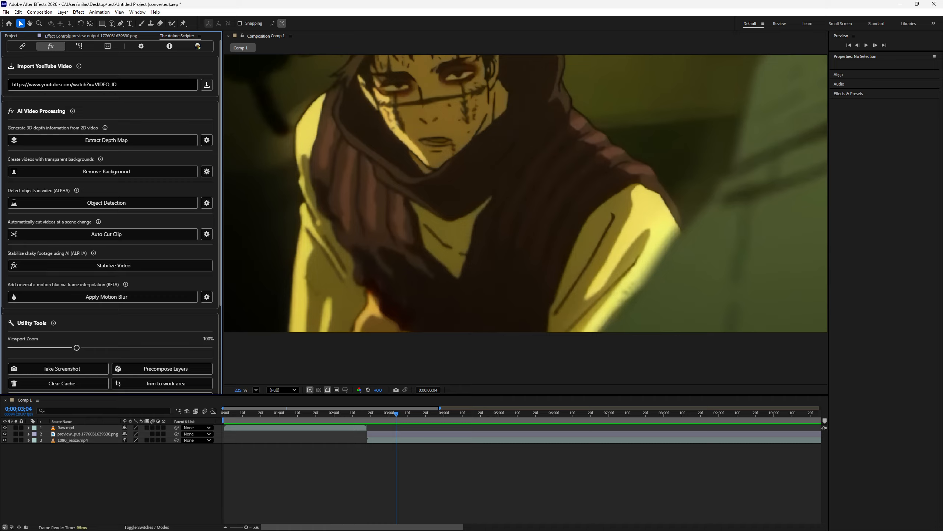
mouse_move(900, 529)
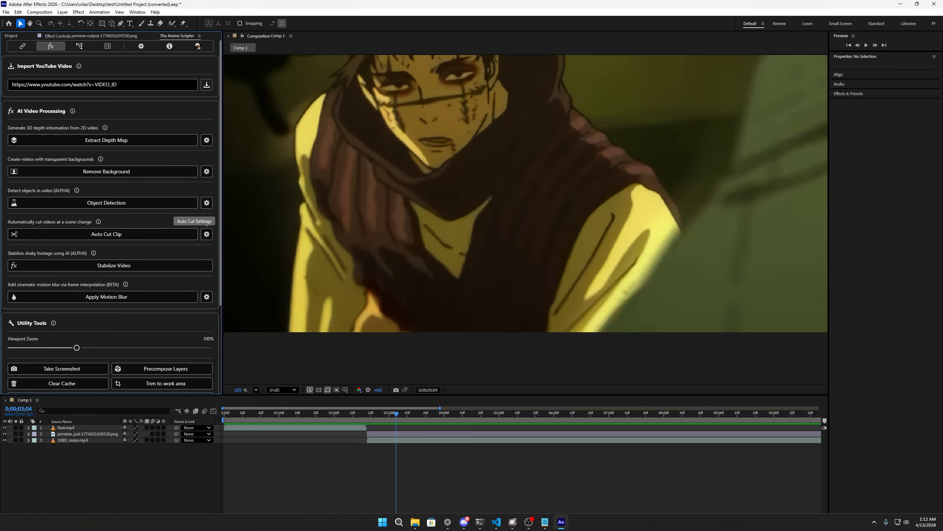